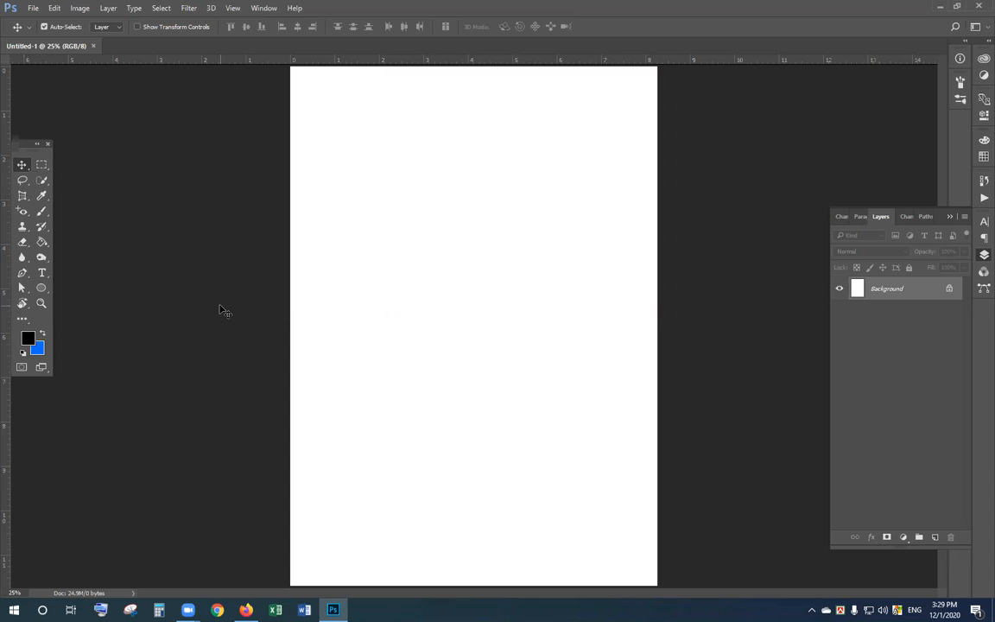
click(20, 246)
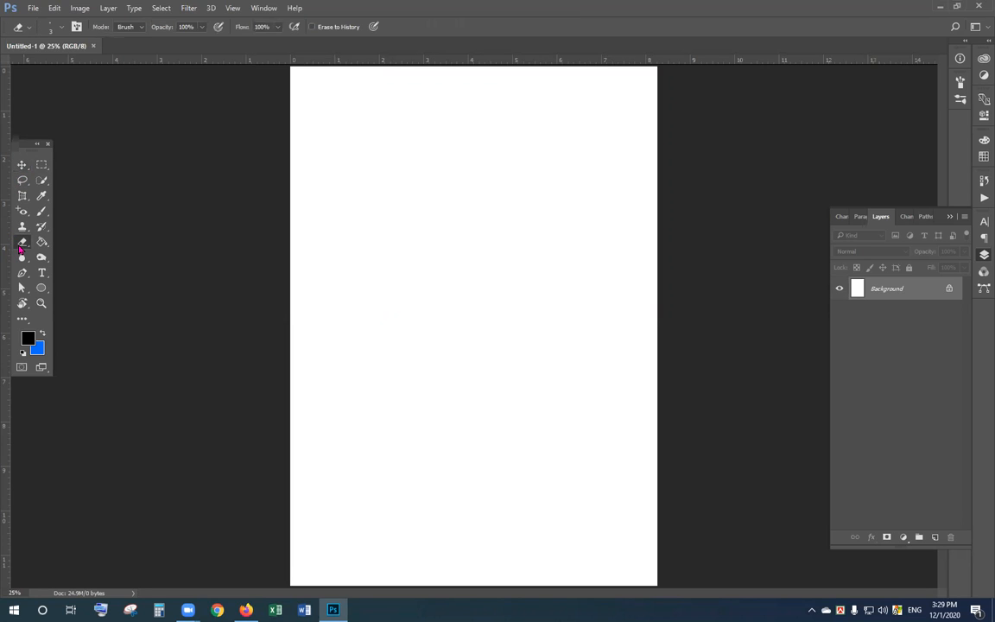
right_click(20, 247)
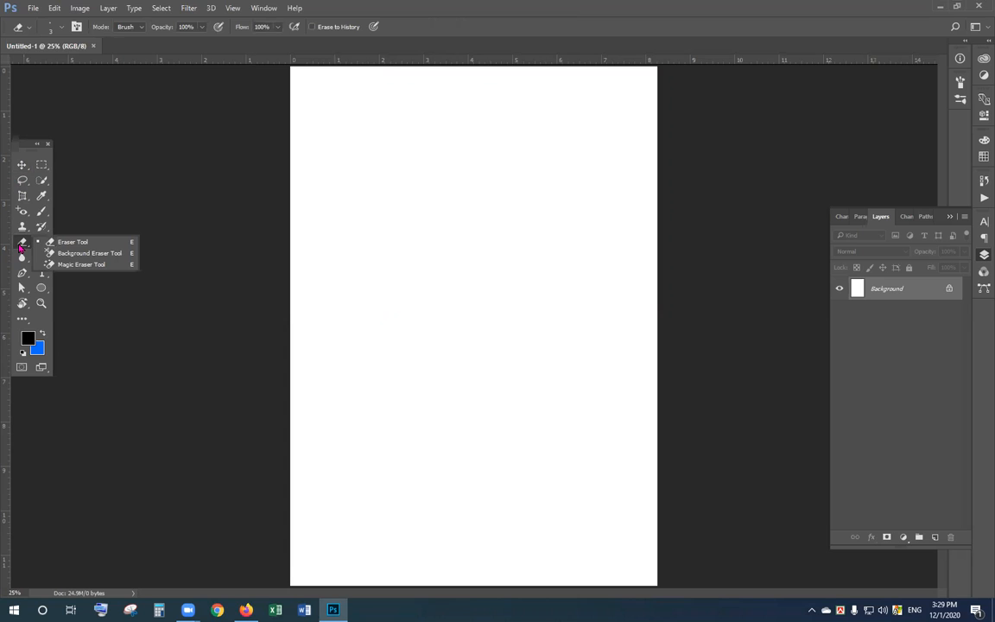
click(76, 242)
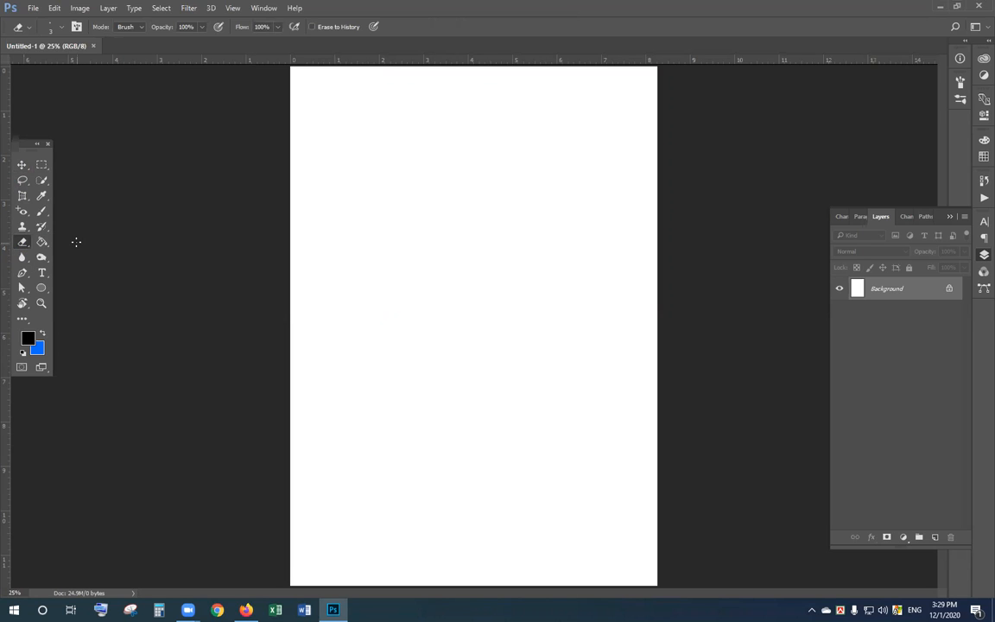
click(42, 243)
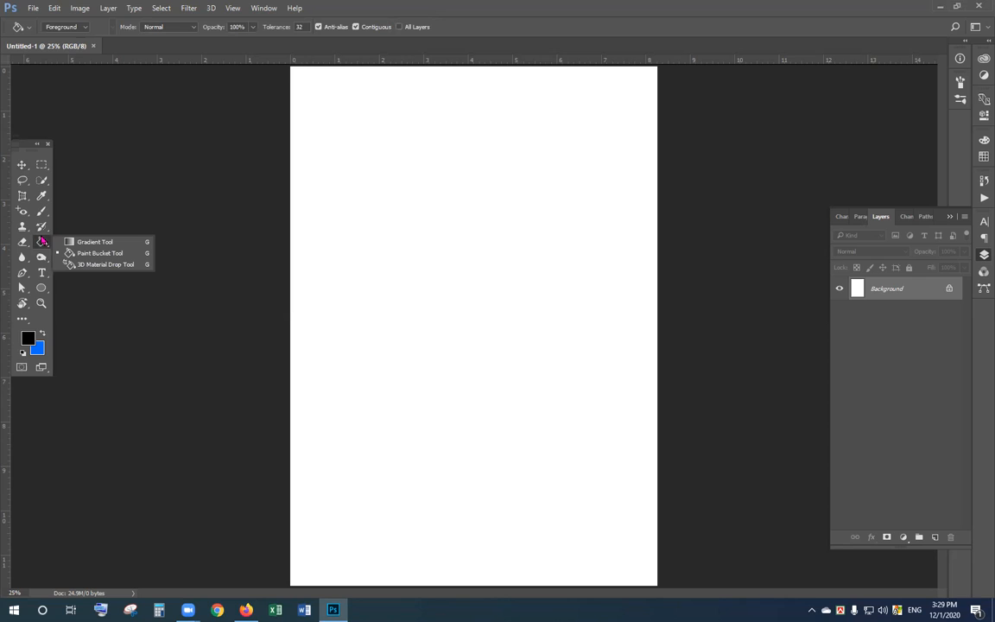
Step: Draw a black filled ellipse about 924 by 644 px in the upper part of the page
click(22, 166)
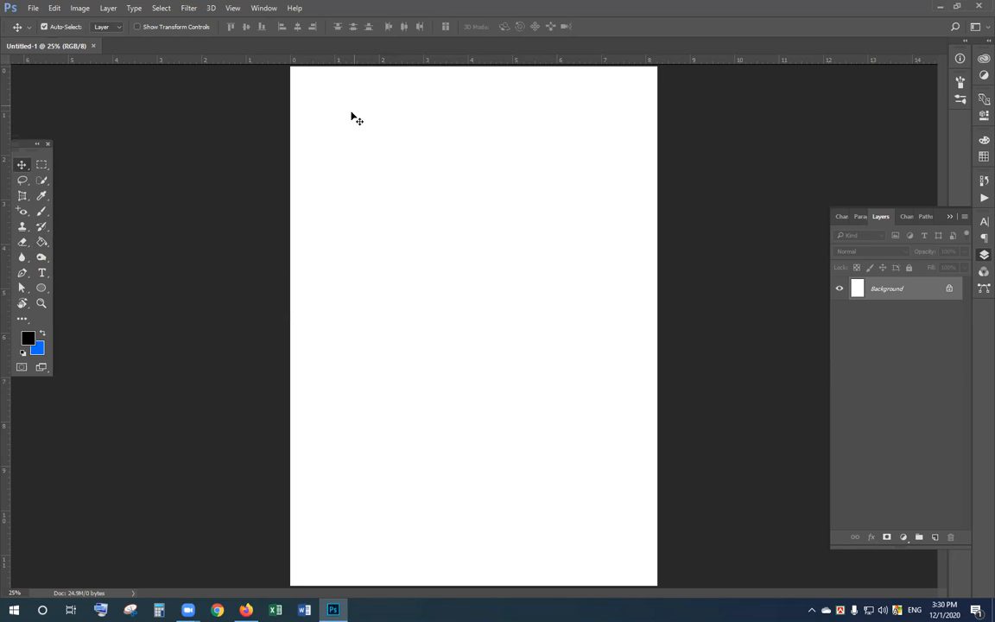
key(u)
drag(373, 132, 510, 227)
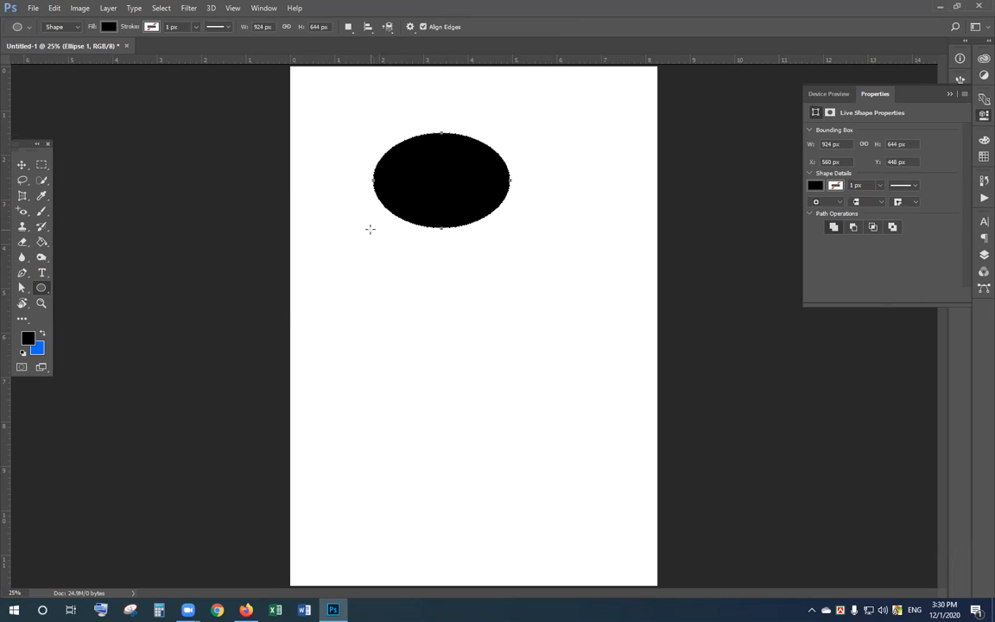
Step: Swap the foreground and background colours repeatedly, ending with blue as the foreground, and dismiss the Creative Cloud prompt
click(42, 336)
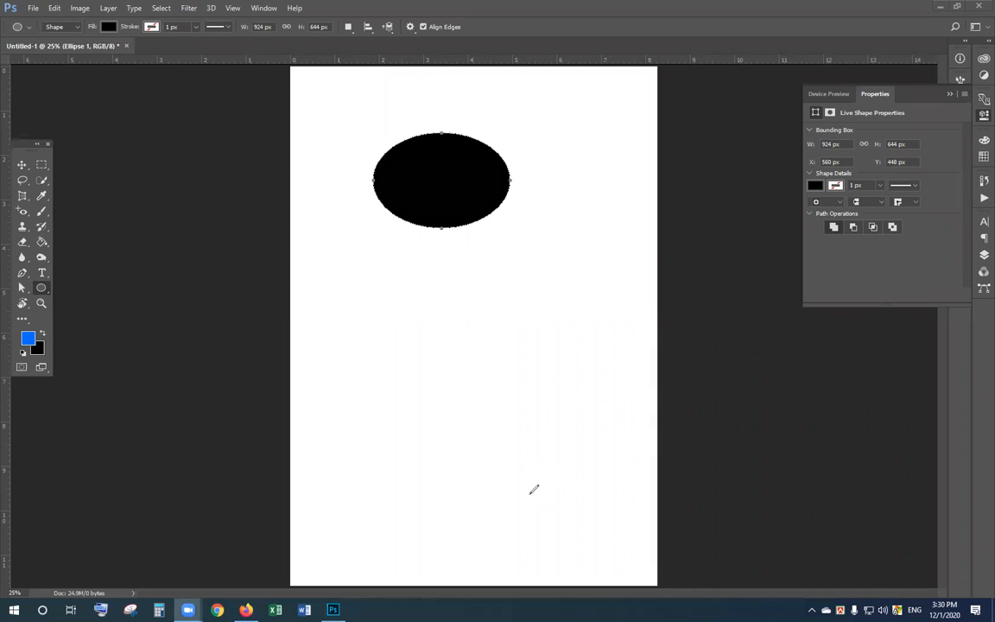
mouse_move(186, 479)
mouse_down()
mouse_move(108, 371)
mouse_move(52, 334)
mouse_up()
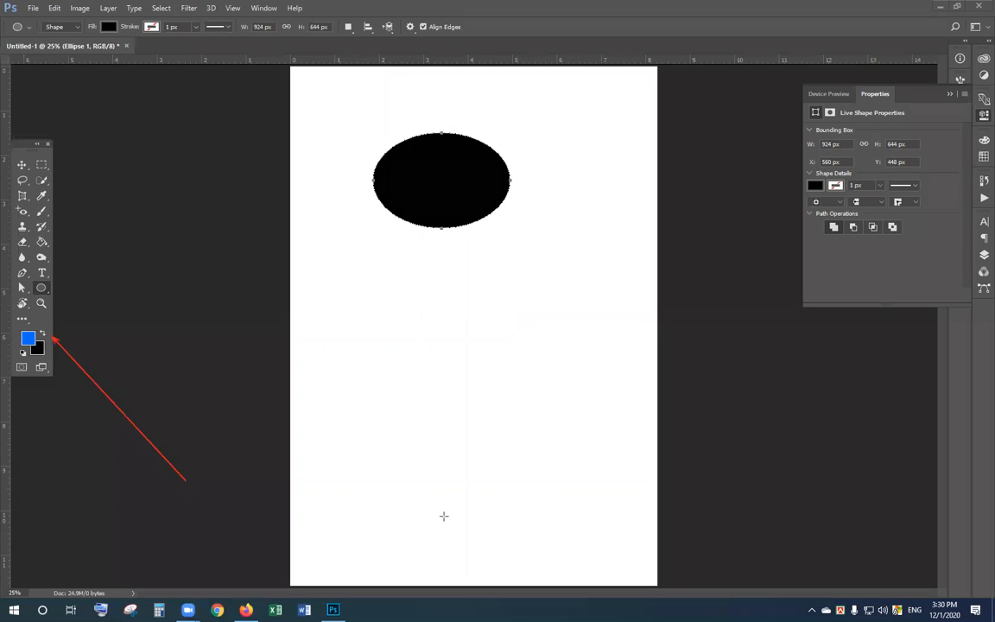
click(42, 335)
click(43, 336)
click(43, 336)
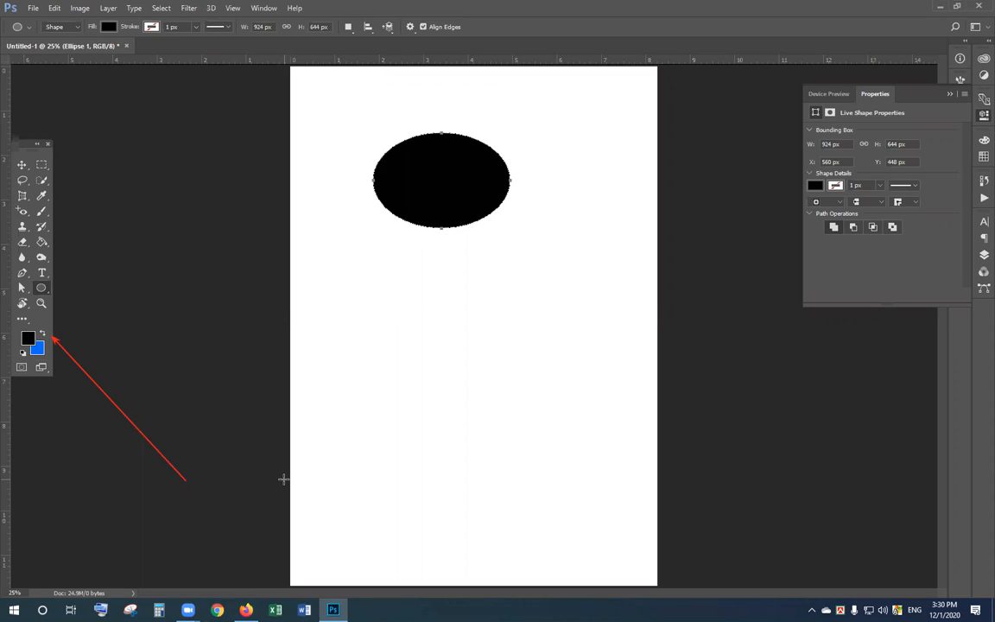
key(x)
key(x)
key(x)
key(x)
key(x)
key(x)
key(x)
key(x)
key(x)
key(x)
key(x)
key(x)
key(x)
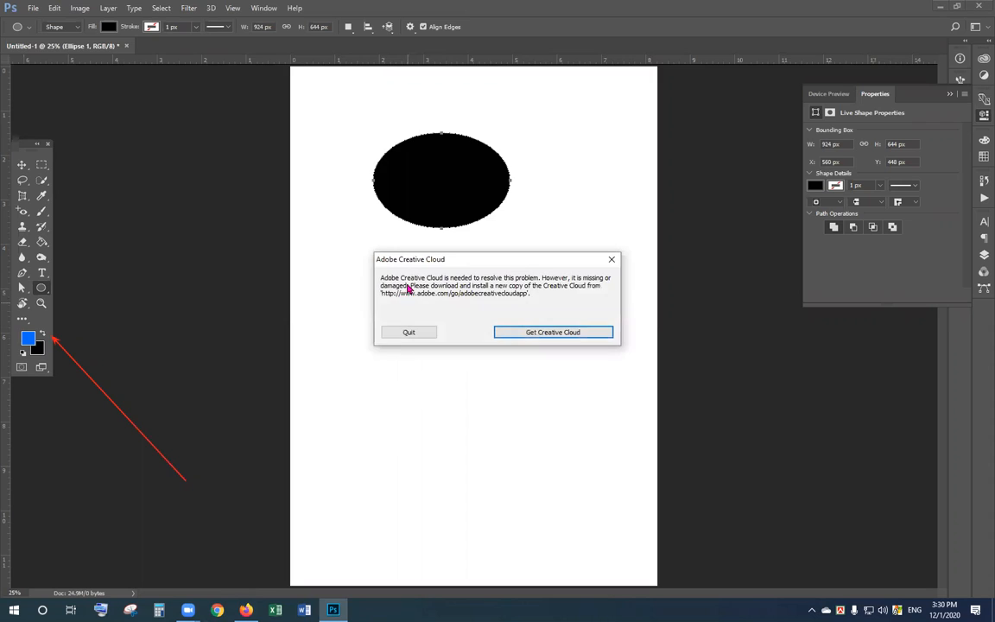
click(409, 331)
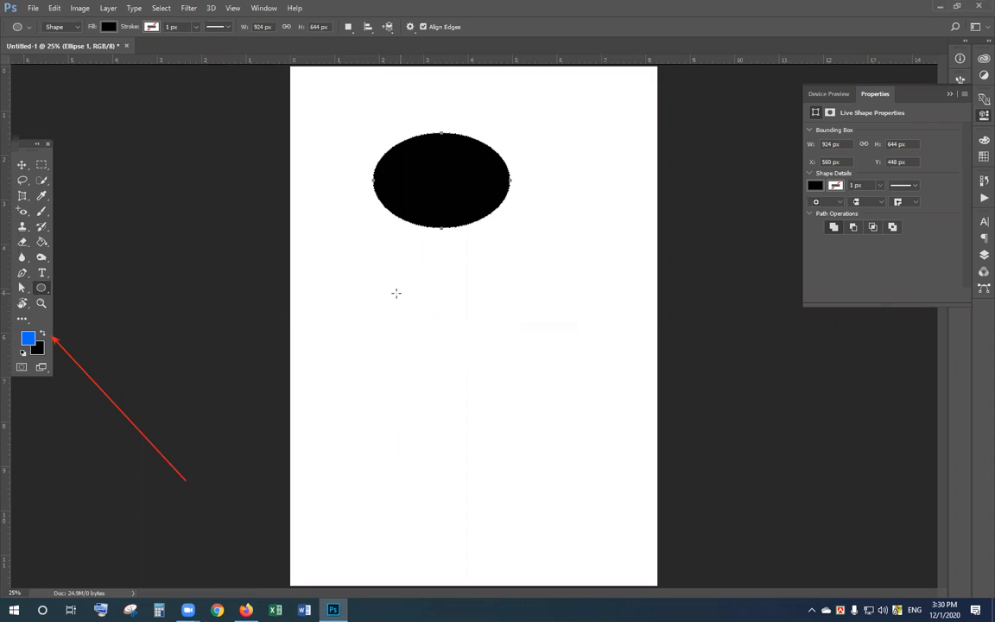
Step: Draw a large black ellipse about 1068 by 892 px mid-page and a narrow upright one about 196 by 884 px beside it
drag(398, 272, 558, 401)
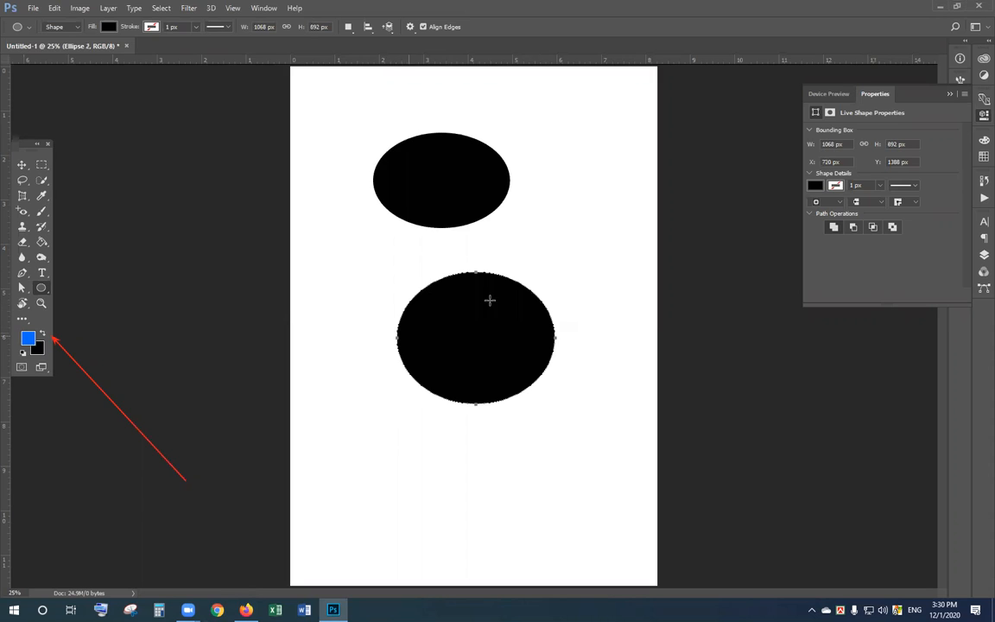
drag(566, 164, 595, 296)
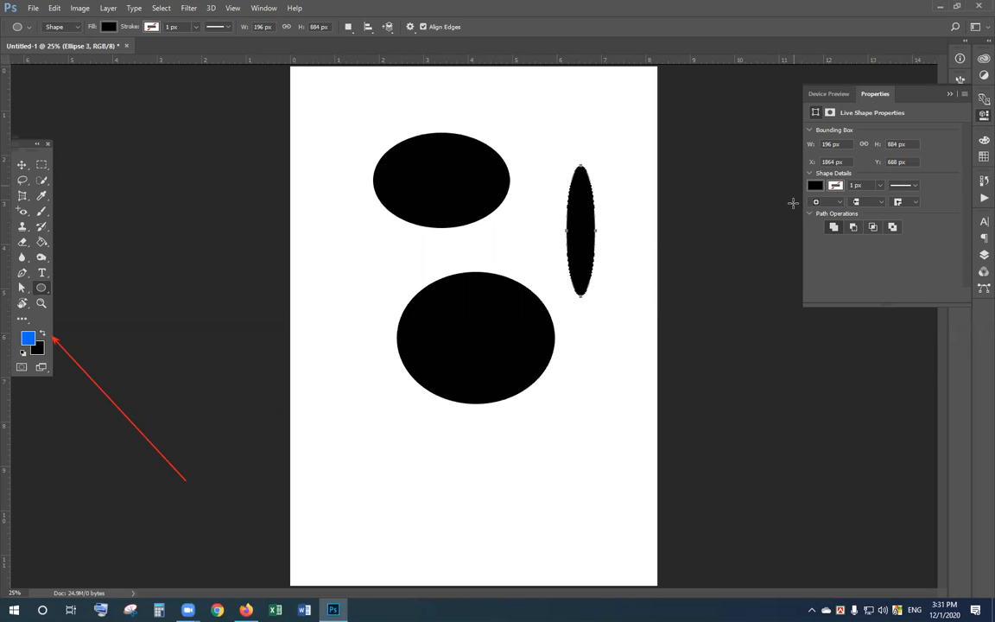
Step: Change the narrow upright ellipse's fill to pure blue
click(816, 185)
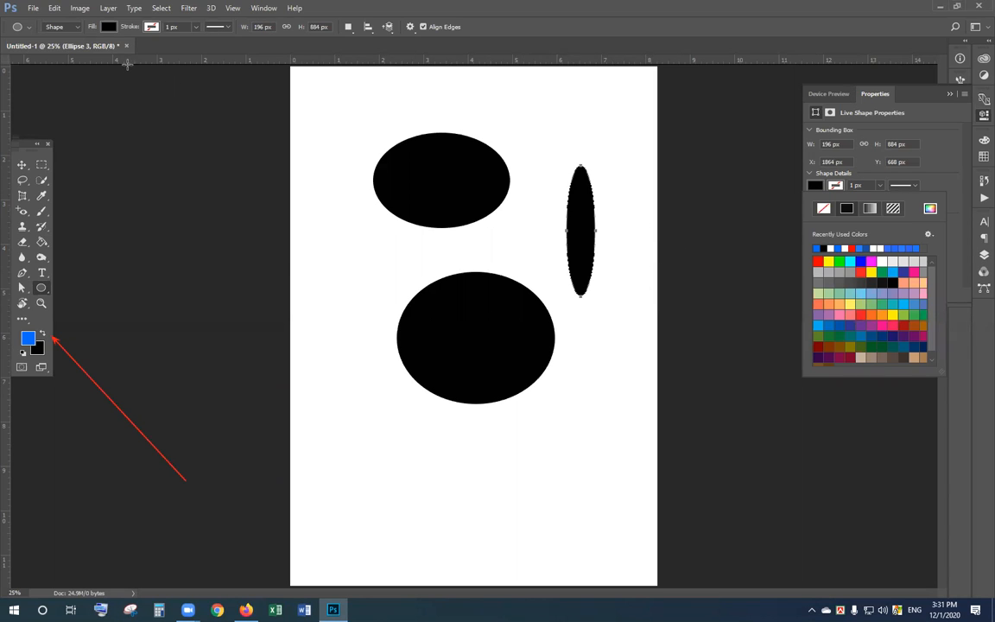
click(104, 27)
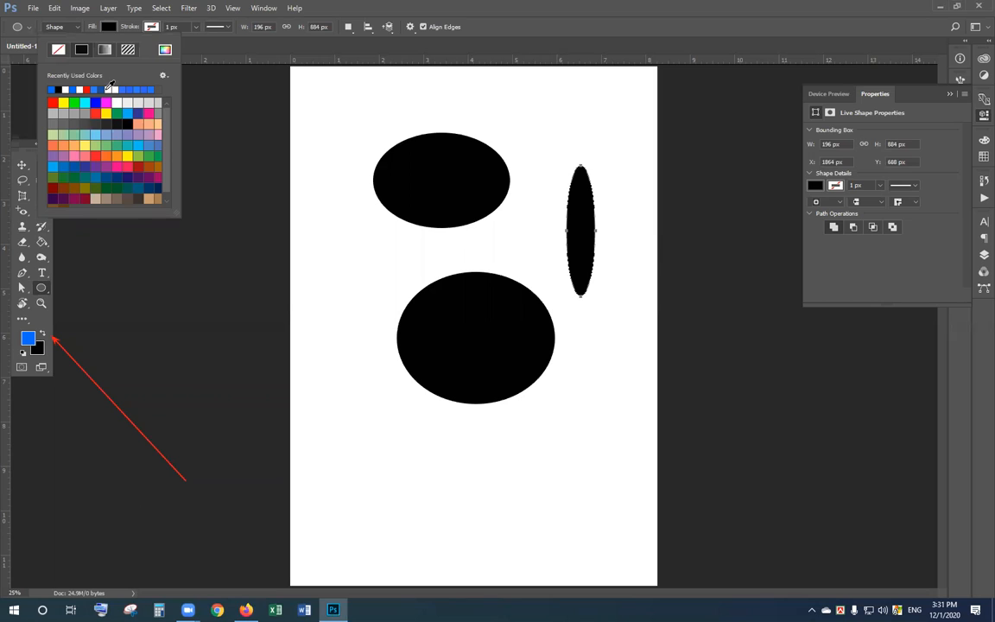
click(91, 107)
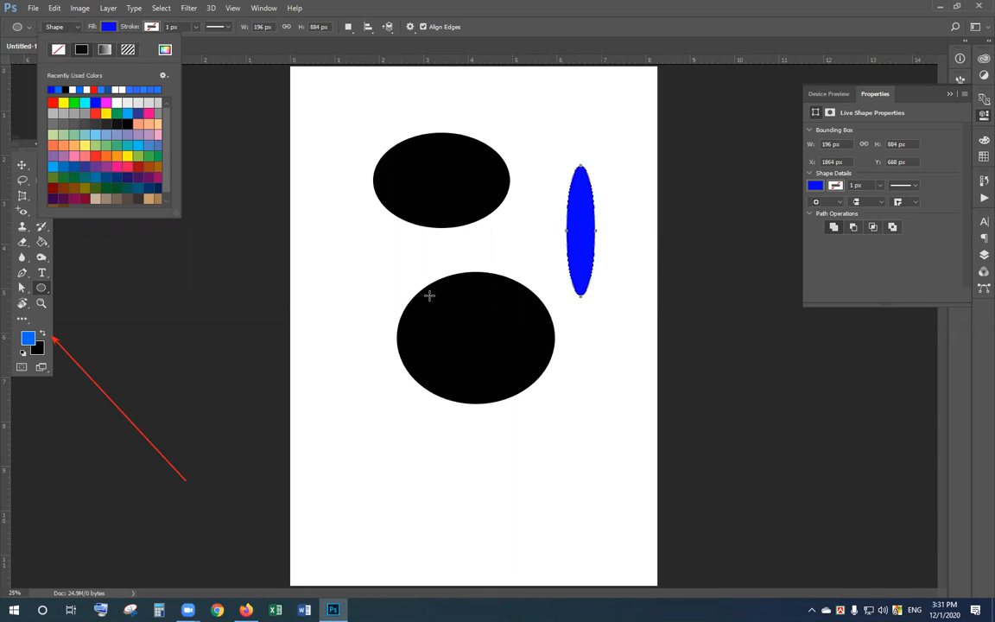
click(564, 6)
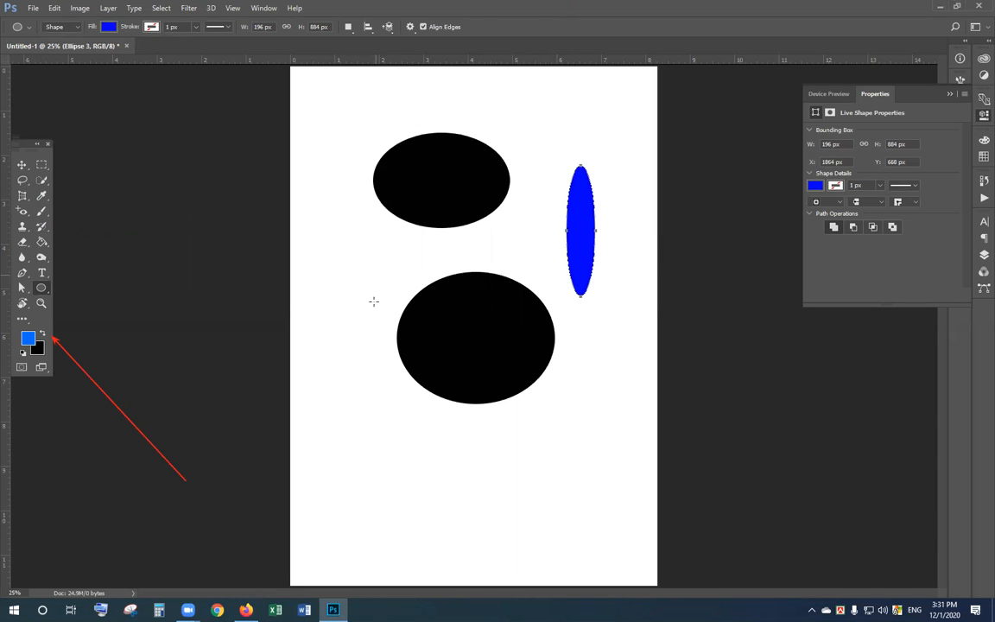
Step: Reposition the three ellipses, moving the blue one up and the two black ones toward the page's upper left
key(v)
drag(594, 193, 595, 154)
drag(428, 173, 401, 172)
mouse_move(445, 368)
mouse_down()
mouse_move(479, 316)
mouse_move(445, 349)
mouse_up()
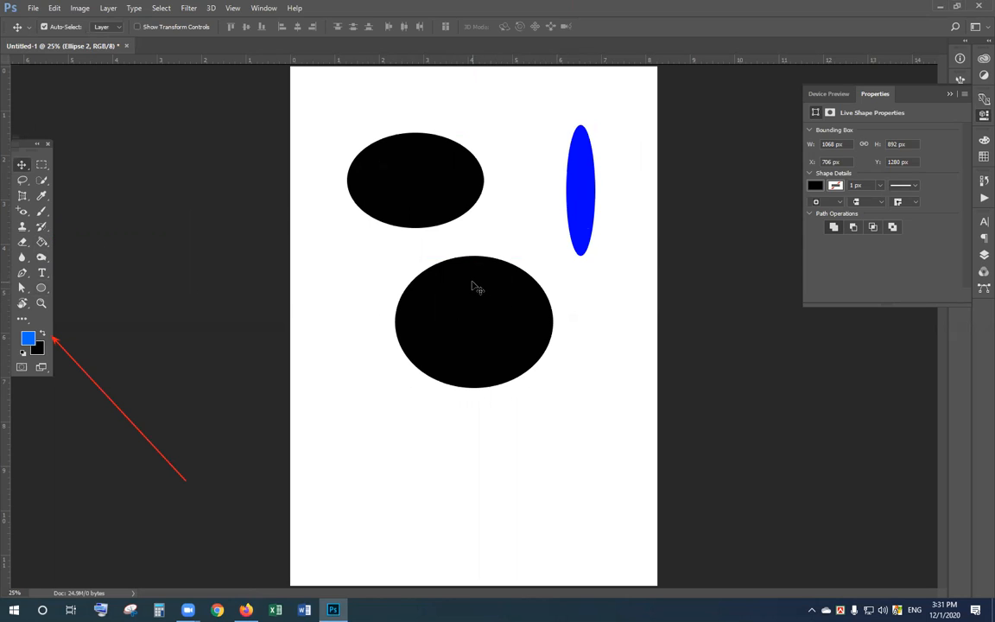
drag(485, 346, 400, 324)
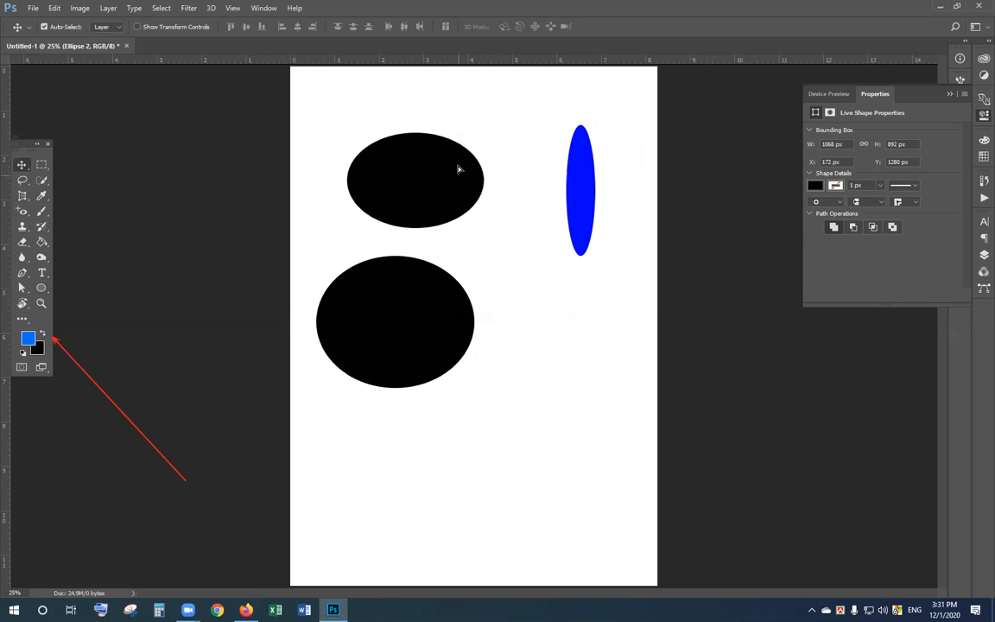
drag(460, 167, 459, 154)
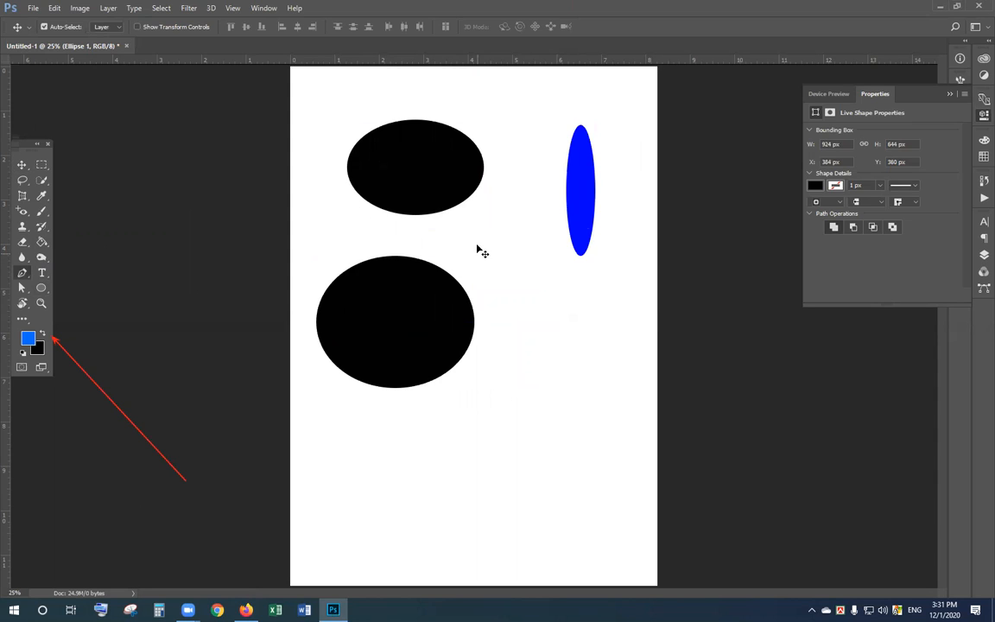
Step: Draw five black rectangles of different sizes around the ellipses with the Rectangle tool
key(p)
click(40, 288)
click(41, 302)
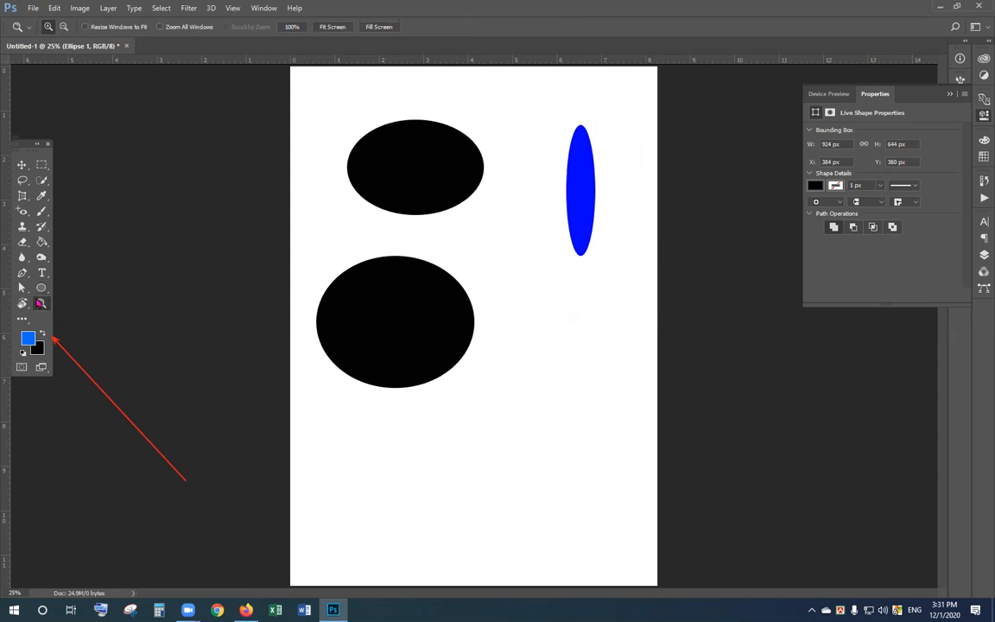
click(40, 291)
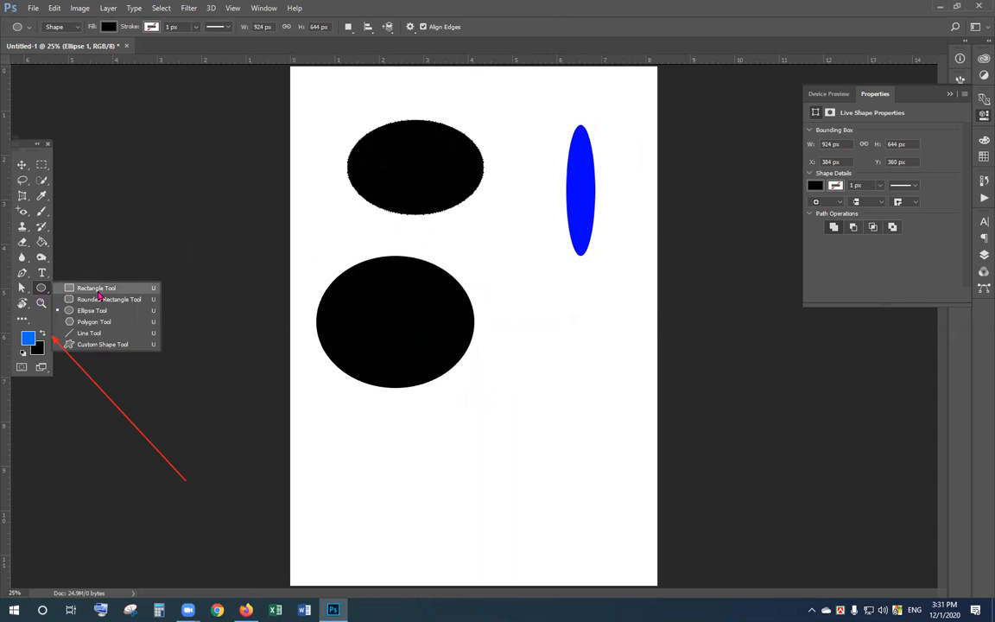
click(87, 262)
mouse_move(343, 84)
mouse_down()
mouse_move(462, 102)
mouse_move(549, 225)
mouse_up()
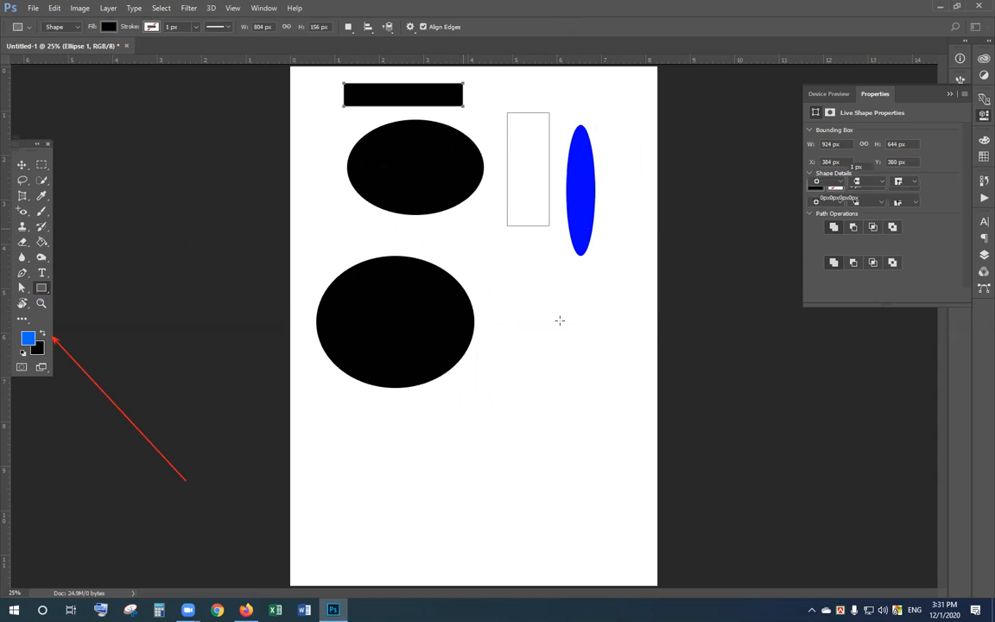
drag(463, 229, 561, 321)
drag(338, 424, 444, 478)
drag(513, 387, 598, 441)
Step: Show the document's layer list and nudge the large lower ellipse slightly upward with the Move tool
click(28, 164)
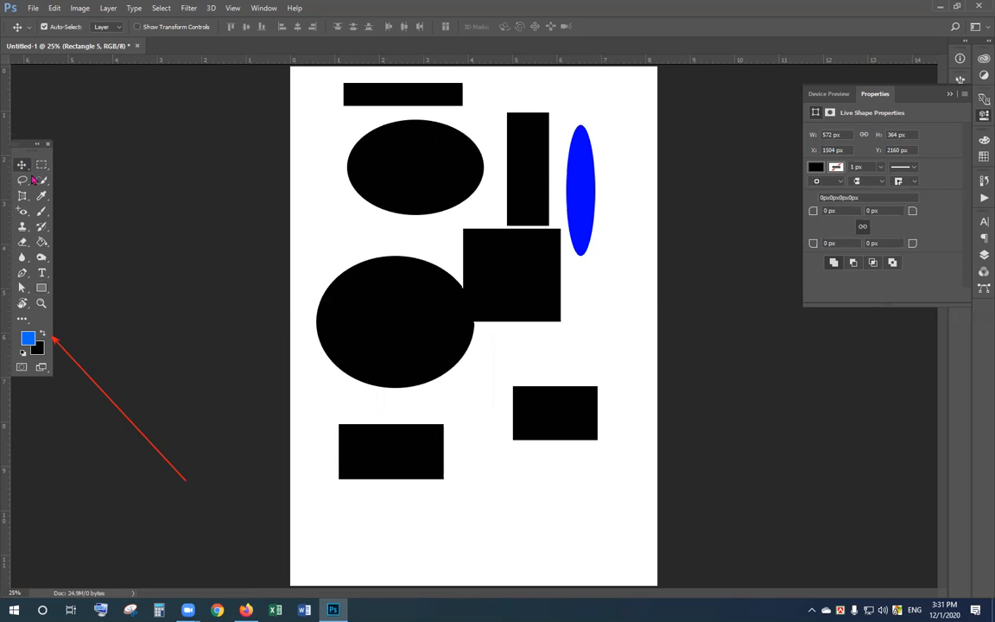
key(F7)
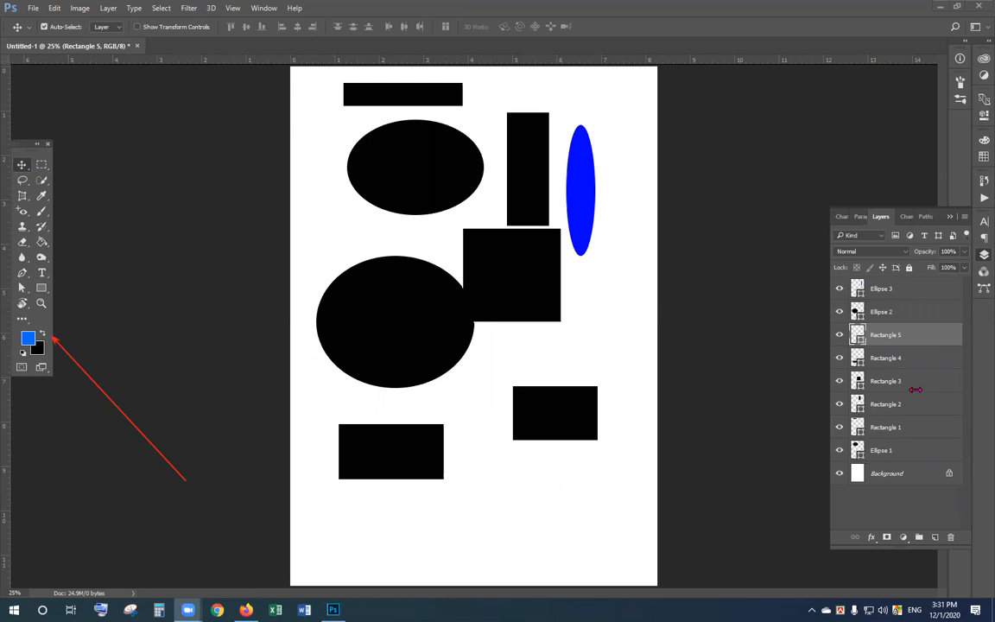
click(890, 511)
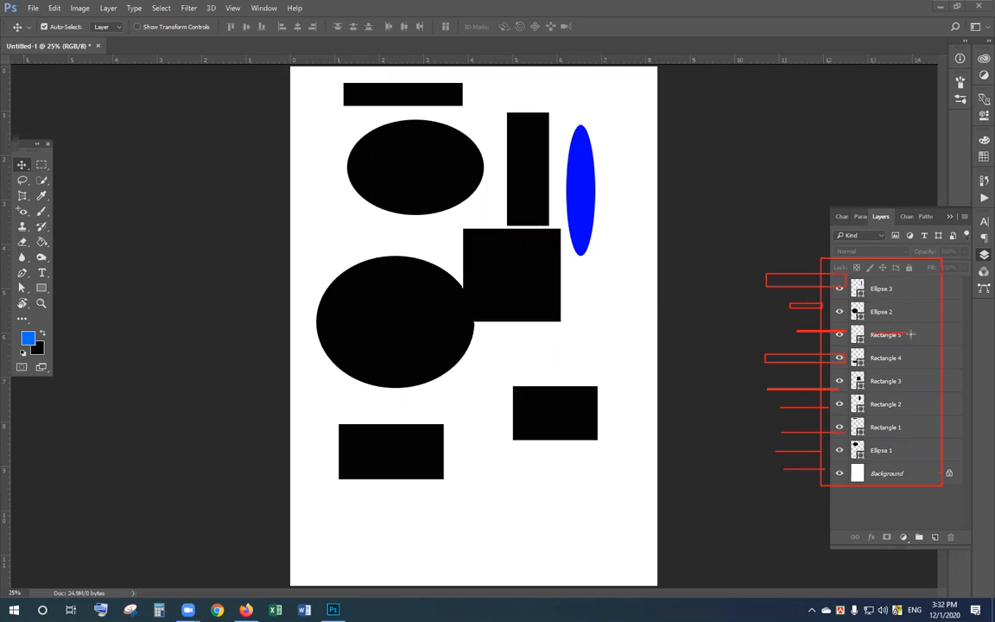
drag(913, 335, 917, 343)
key(e)
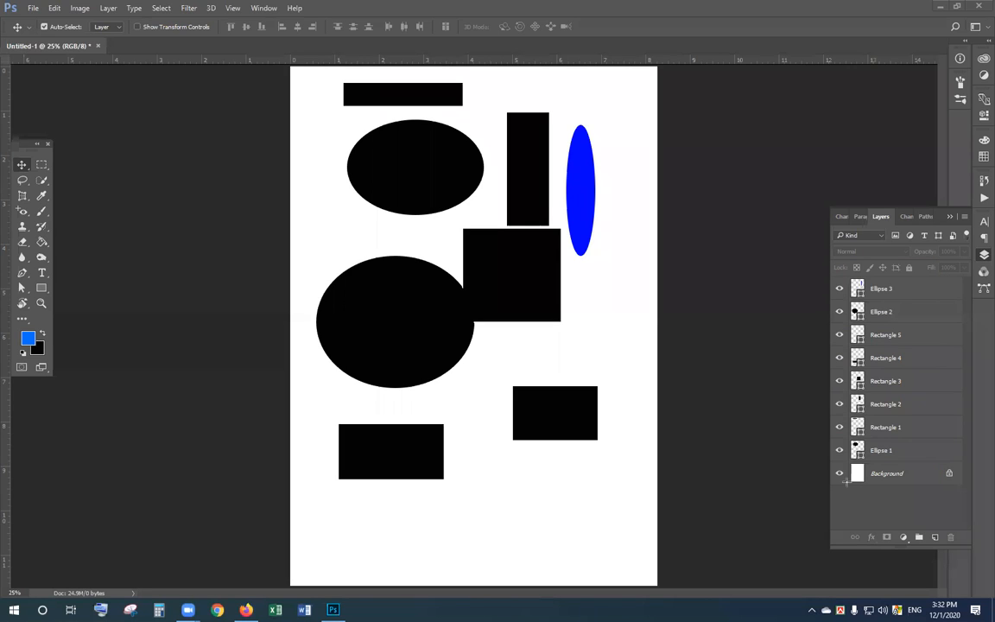
mouse_move(394, 325)
mouse_down()
mouse_move(378, 300)
mouse_move(378, 347)
mouse_move(390, 335)
mouse_up()
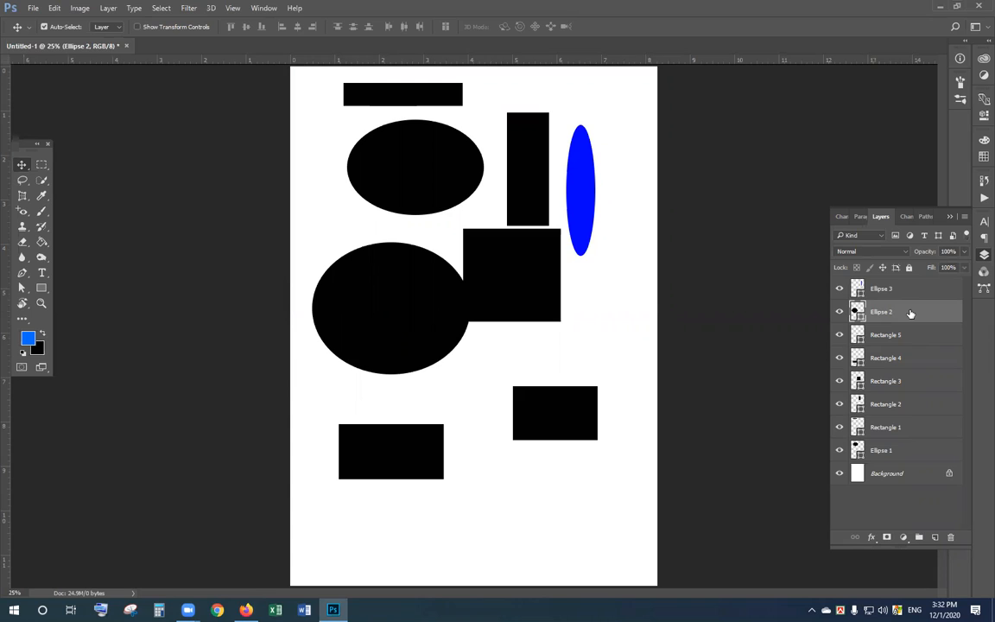
Step: Try to apply a rainbow gradient to the large lower ellipse with the Gradient tool
click(41, 242)
click(42, 242)
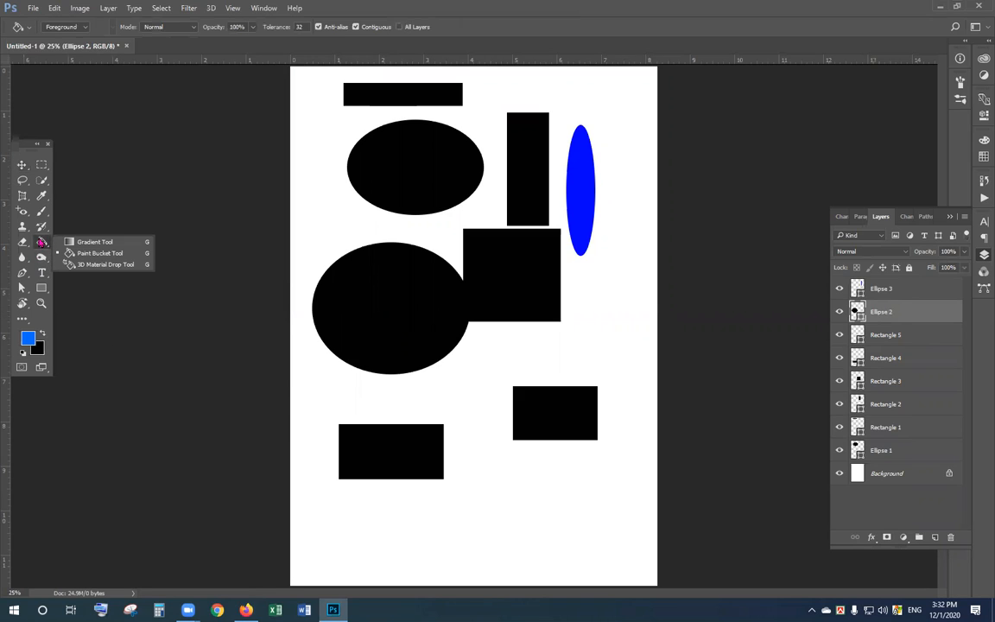
click(109, 246)
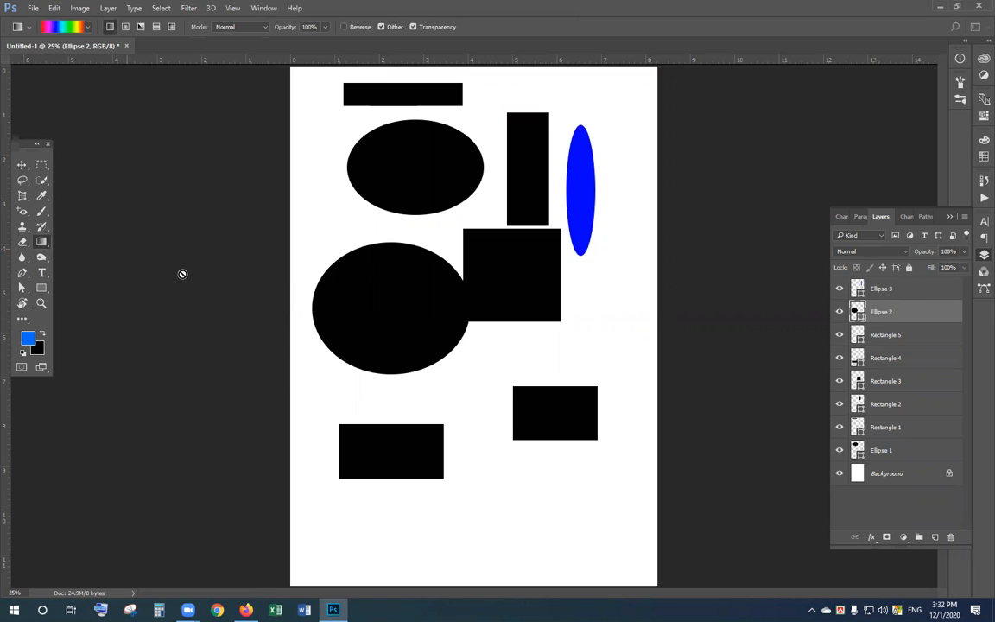
click(402, 306)
click(486, 231)
click(582, 178)
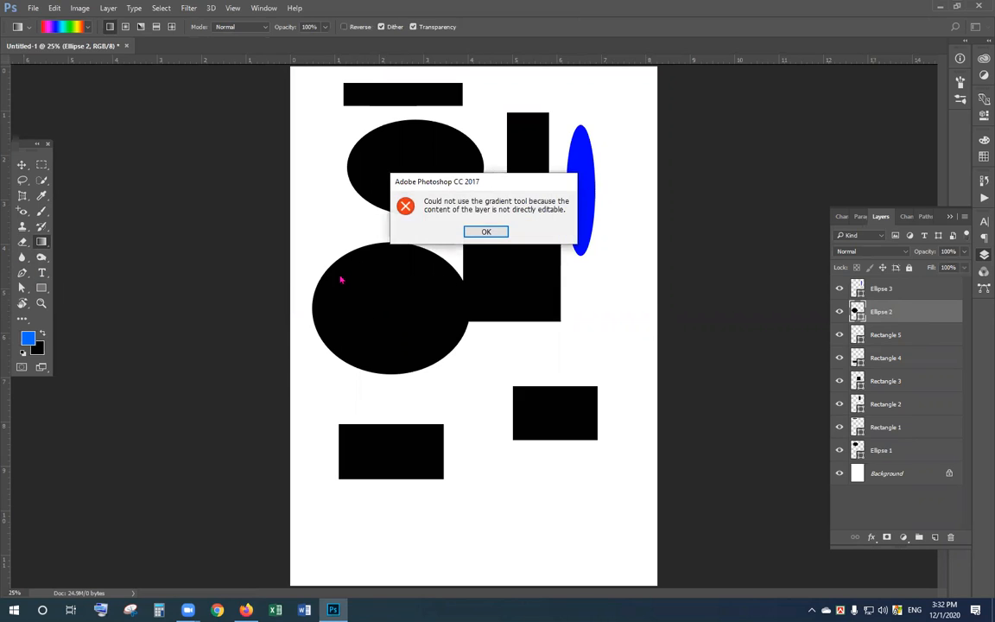
click(486, 230)
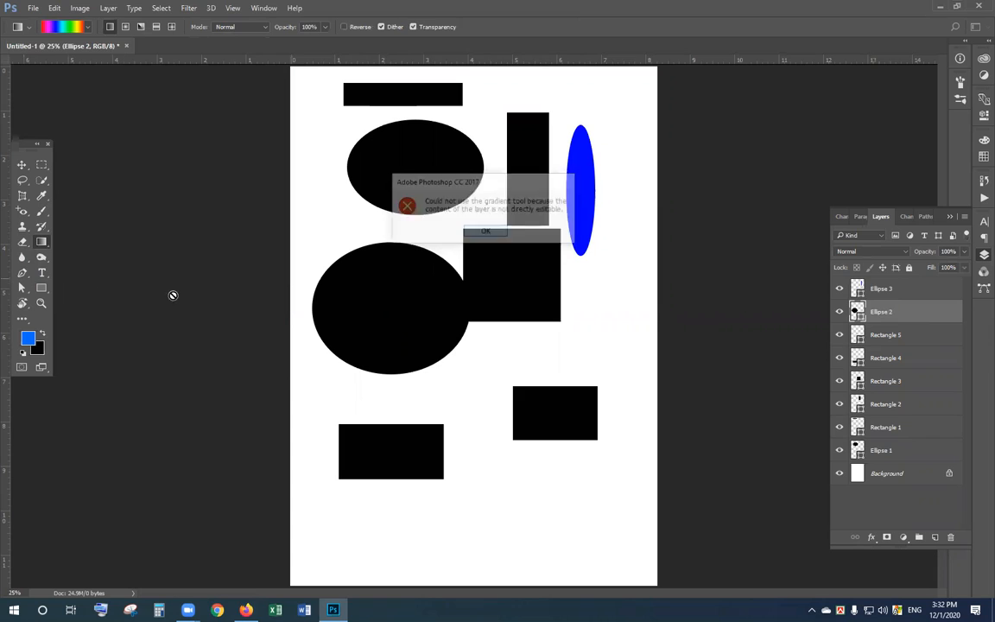
Step: Rasterize the large lower ellipse and fill it with the blue foreground colour using the Paint Bucket tool
right_click(55, 245)
click(100, 254)
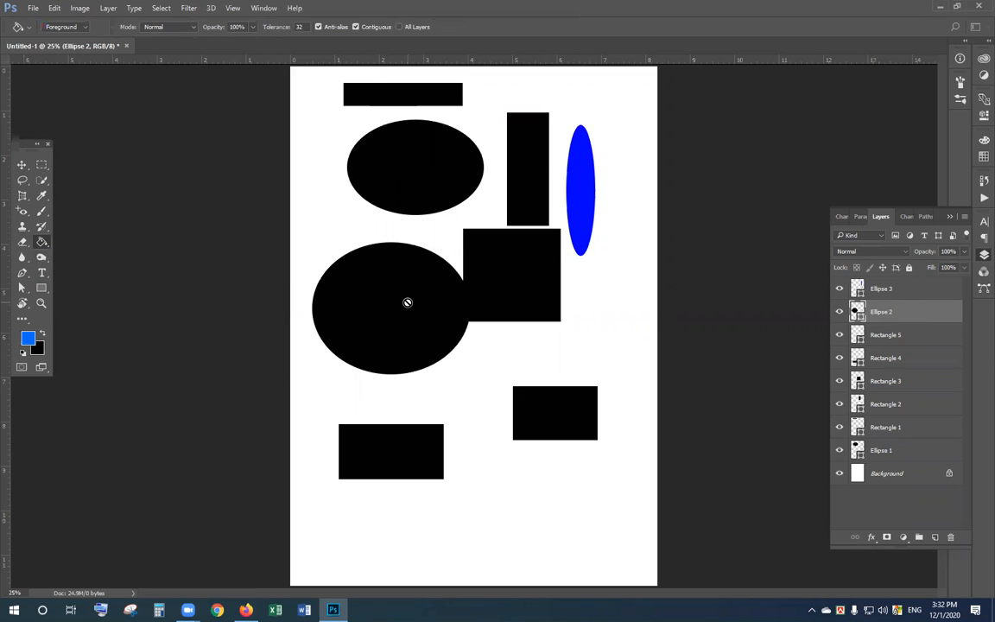
click(393, 274)
click(456, 231)
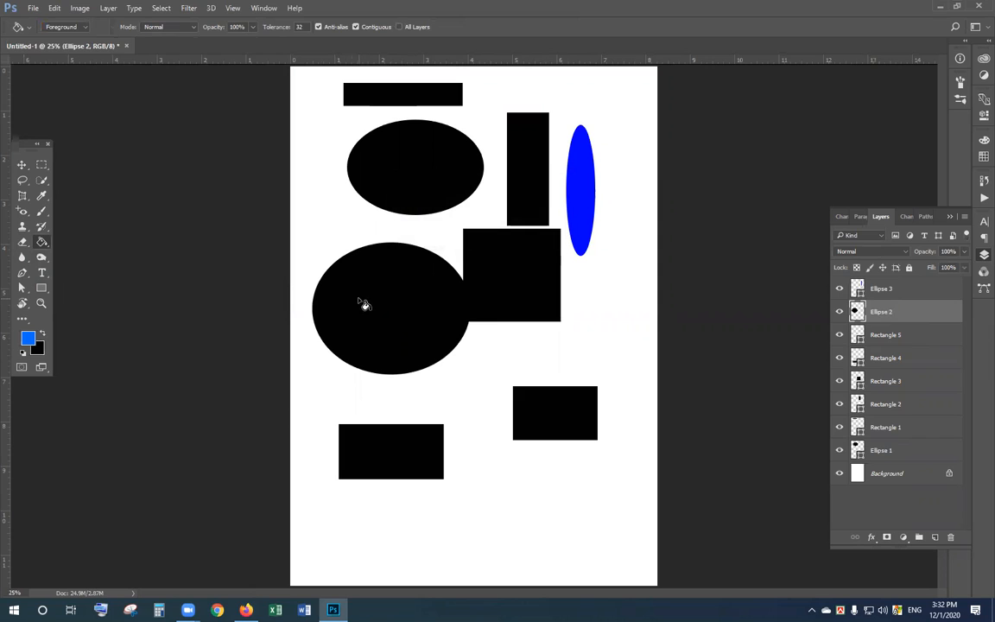
click(373, 303)
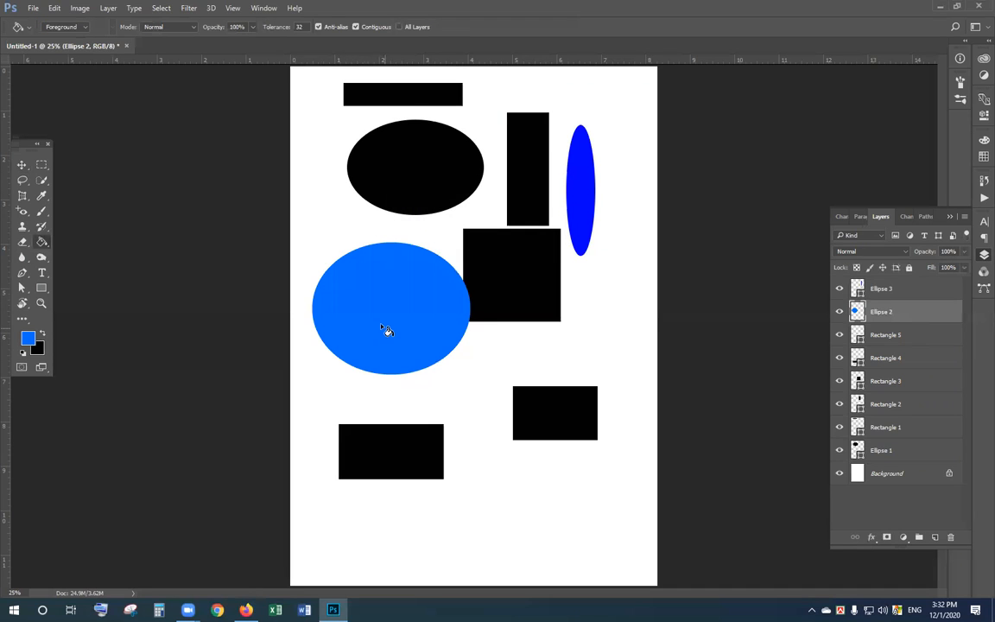
Step: Try filling three of the black rectangles with blue while the large lower ellipse's layer is active, undoing each attempt
click(528, 273)
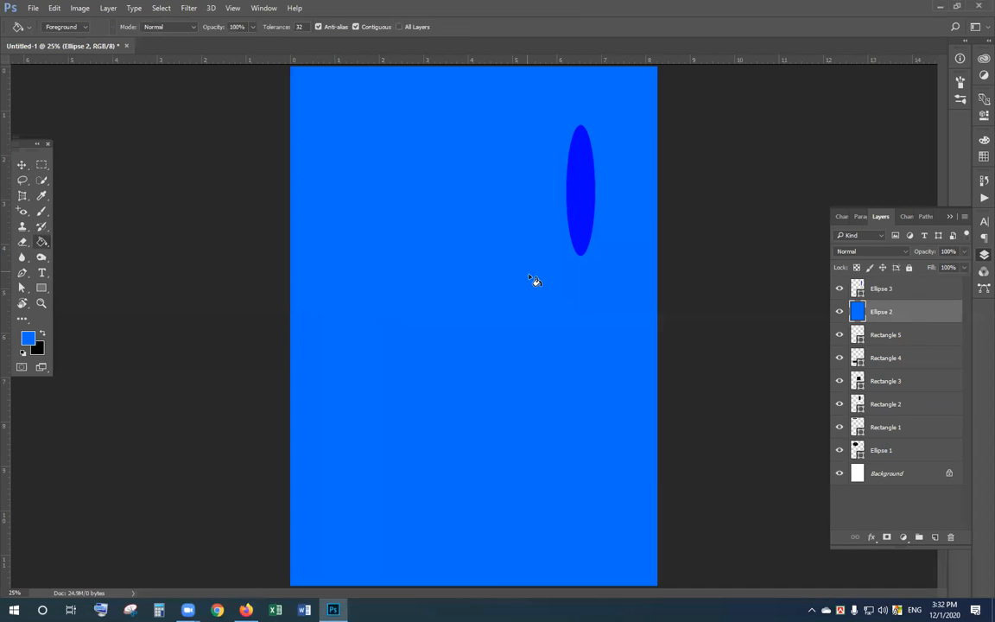
key(ctrl+z)
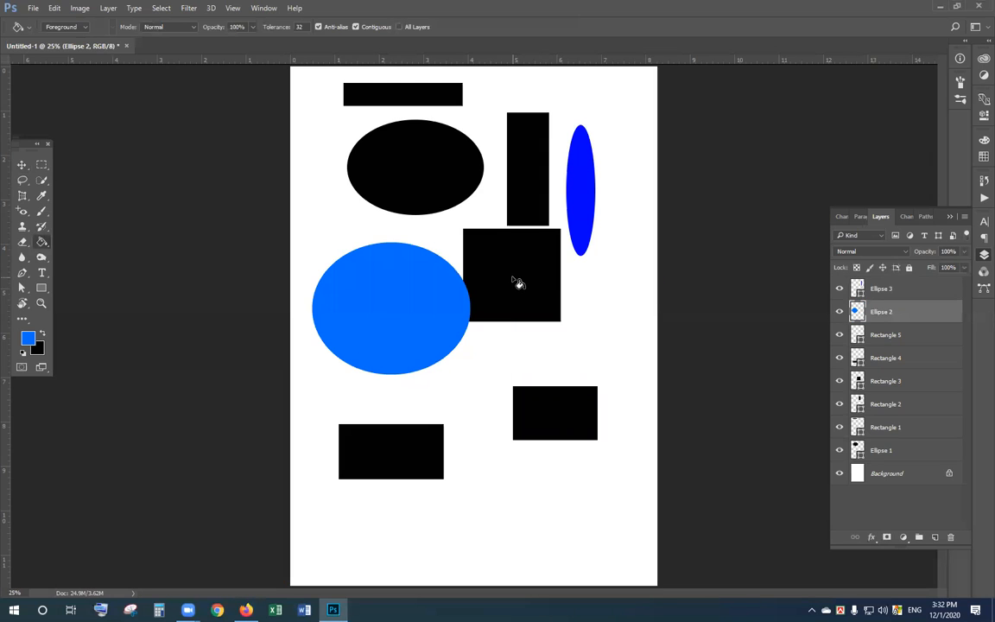
click(557, 424)
key(ctrl+z)
click(391, 458)
key(ctrl+z)
Step: Swap the colours and refill the large lower ellipse, first with black and finally with a red foreground colour, ff0000
key(x)
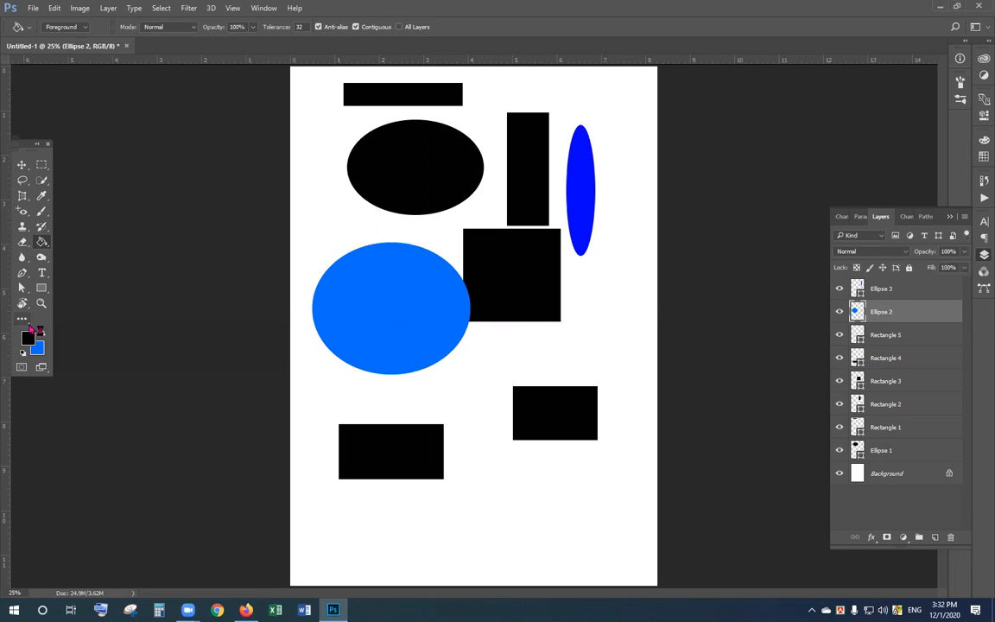
click(406, 298)
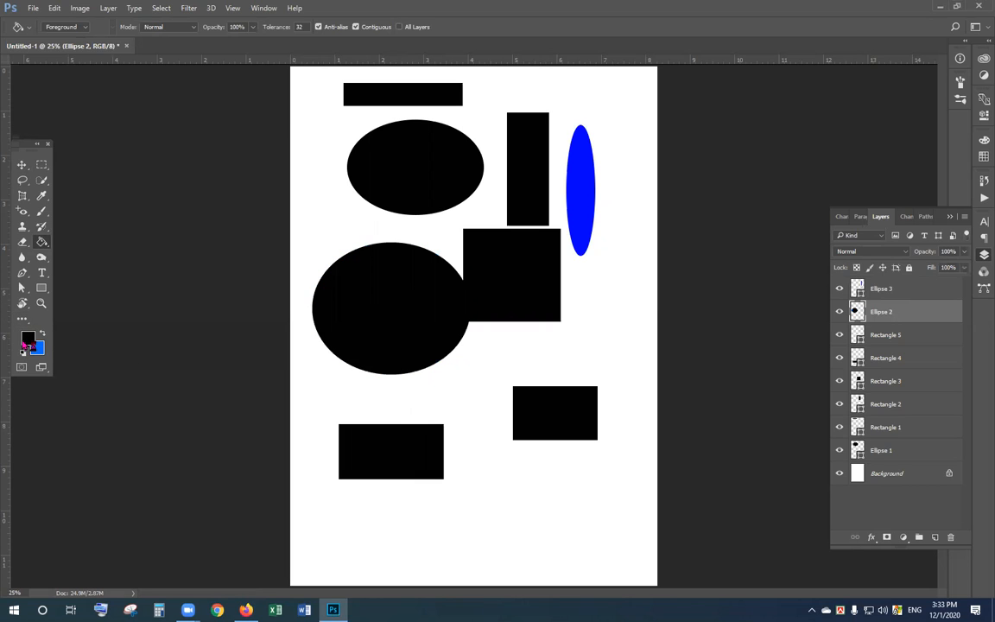
click(27, 340)
text(ff0000)
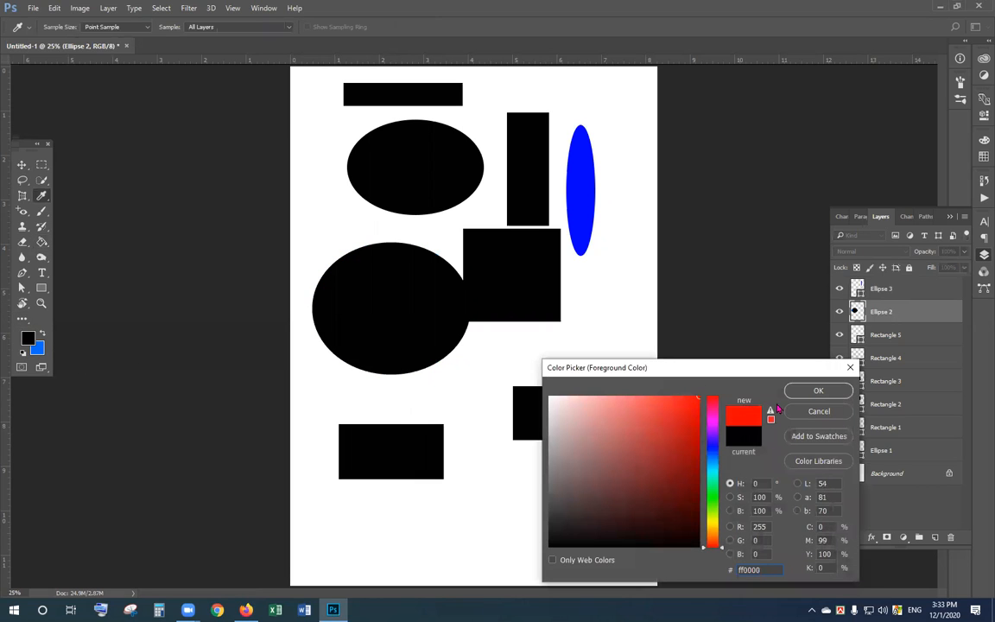
key(Return)
click(380, 285)
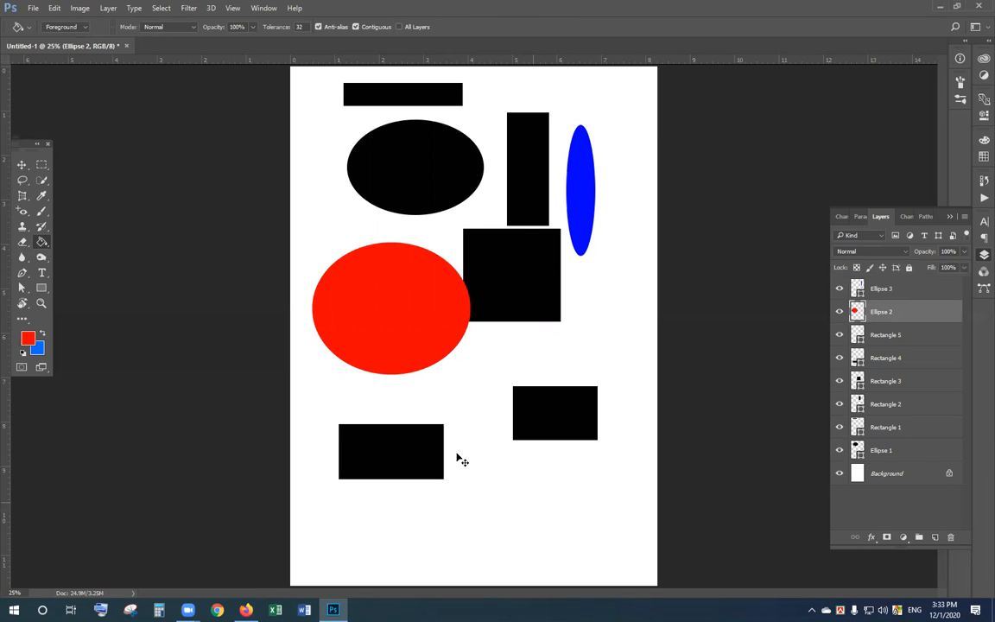
Step: Move the large black square right and down so that it stands clear of the red ellipse
key(v)
click(542, 302)
drag(542, 302, 566, 344)
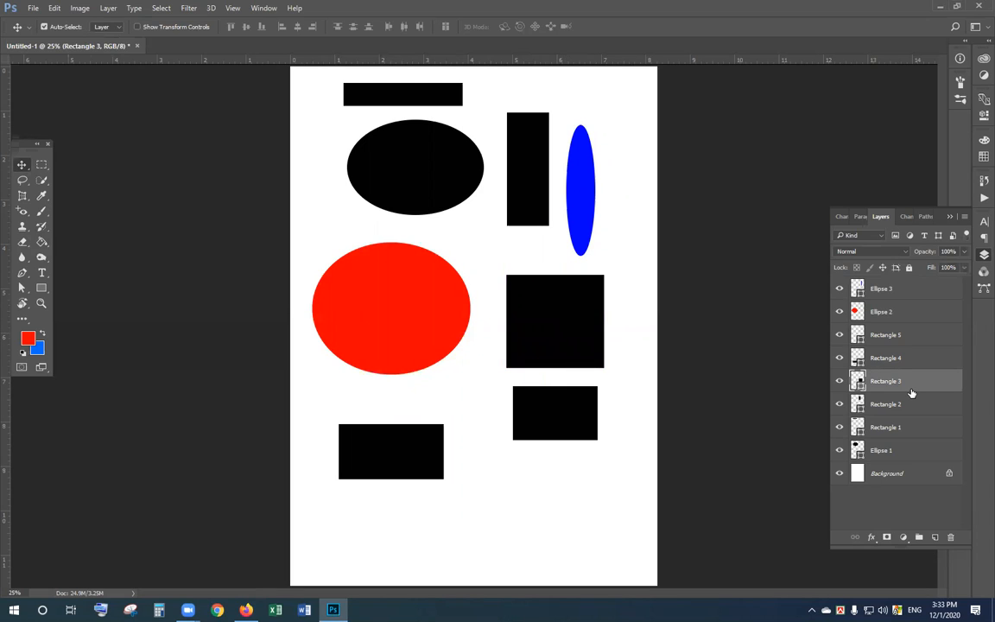
mouse_move(559, 324)
mouse_down()
mouse_move(541, 315)
mouse_move(551, 311)
mouse_up()
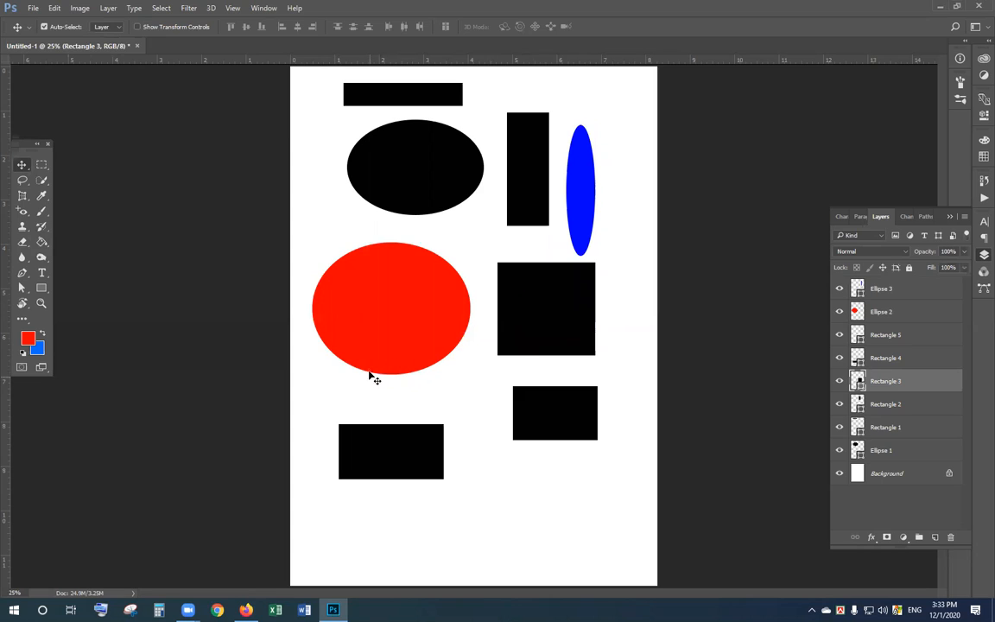
Step: Rasterize the large square and fill it with red, and then refill it with blue after swapping the colours
key(g)
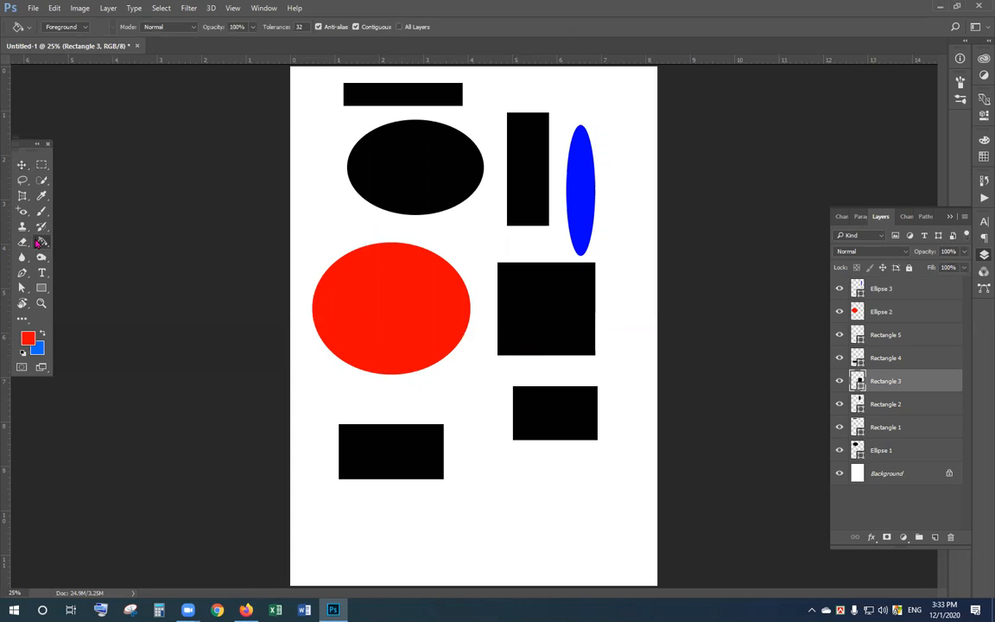
click(544, 318)
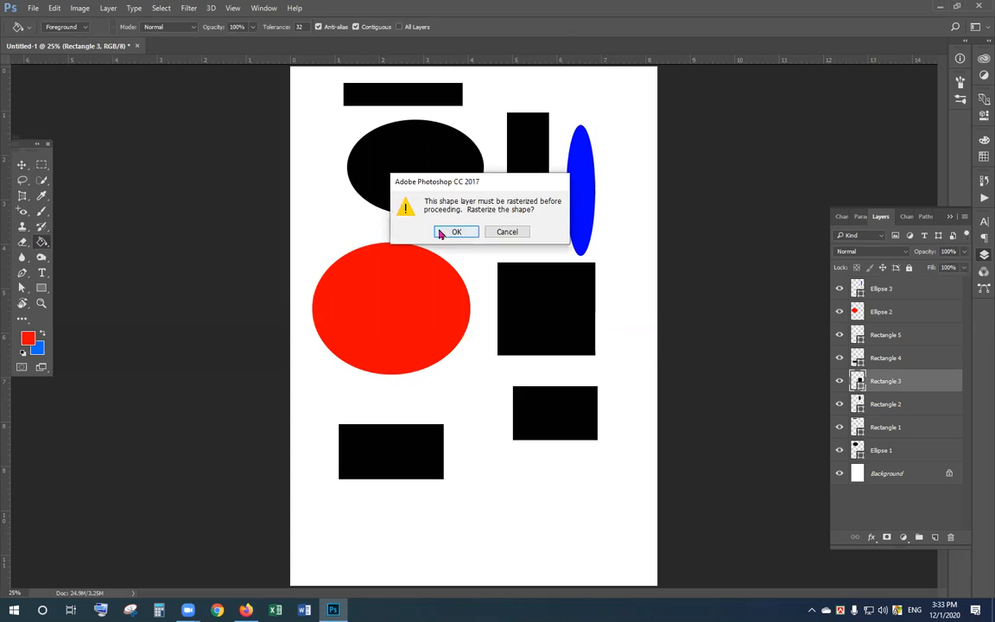
click(455, 232)
click(557, 312)
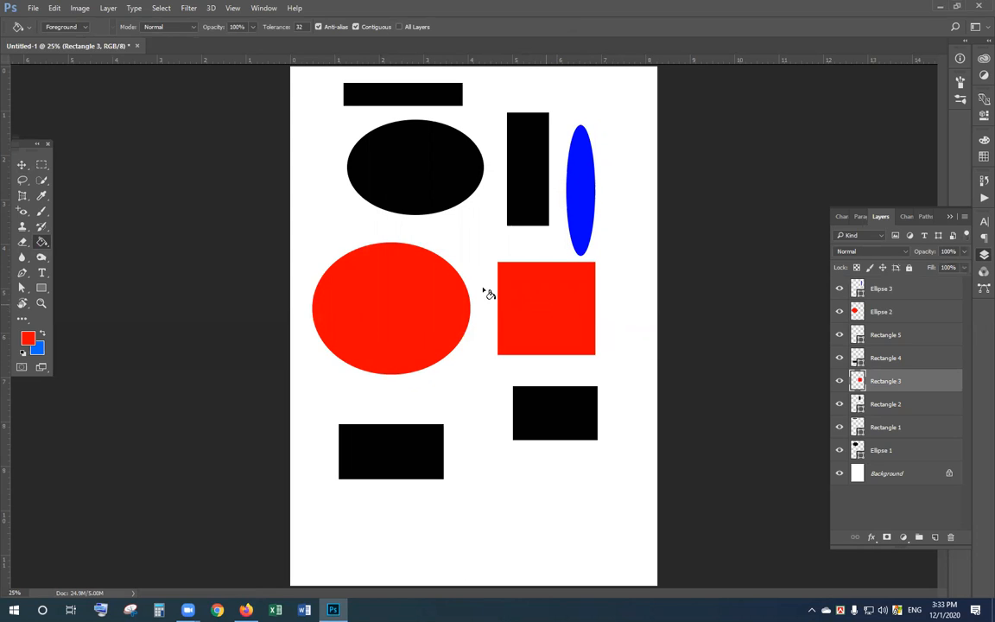
click(51, 336)
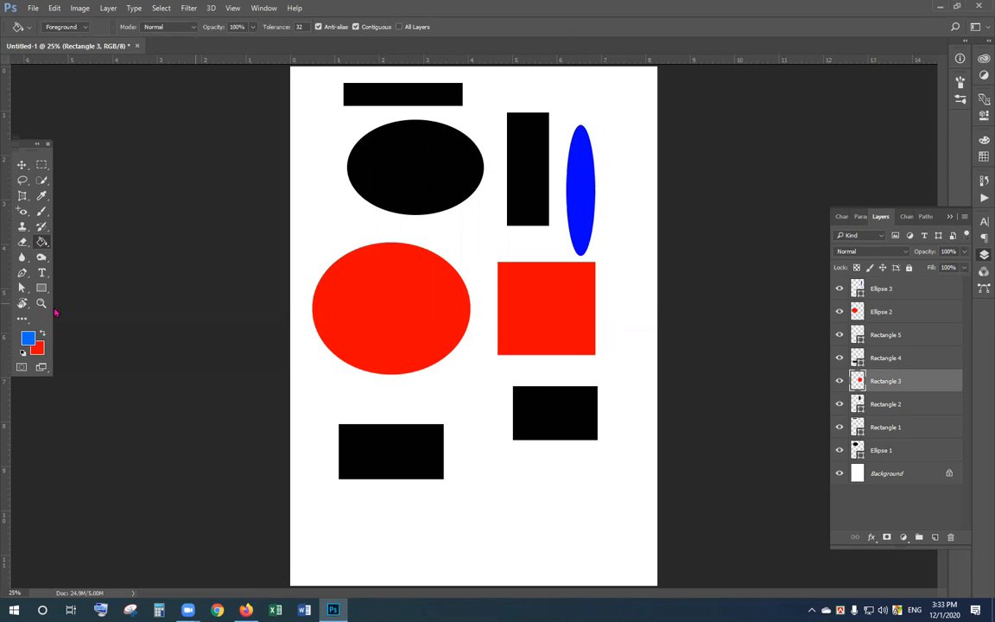
click(562, 328)
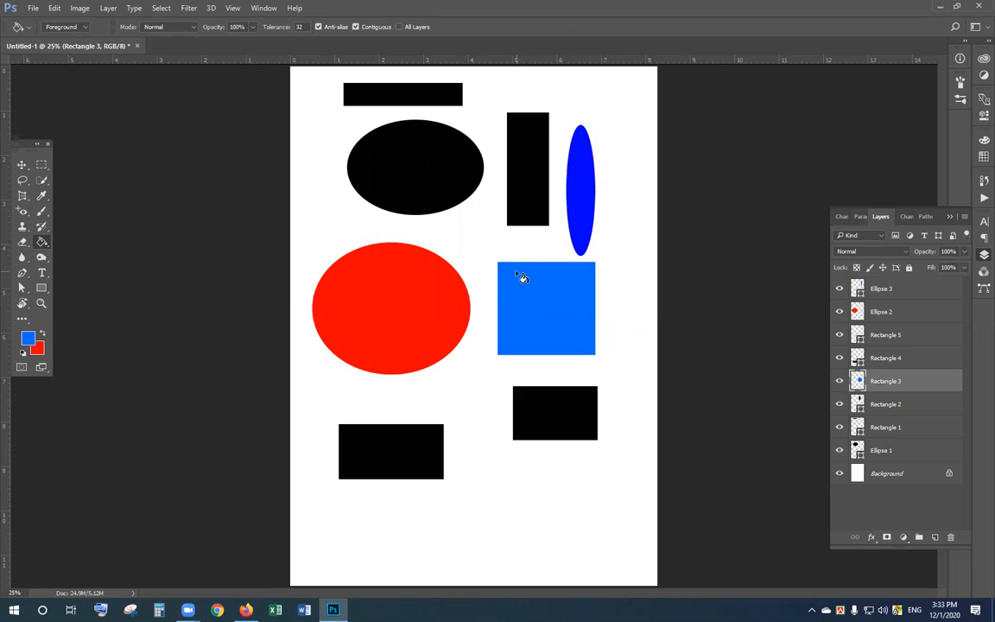
Step: Reposition the tall black rectangle and the black rectangle below the blue square slightly to the left
key(v)
drag(516, 191, 543, 148)
drag(559, 413, 543, 407)
drag(526, 191, 527, 201)
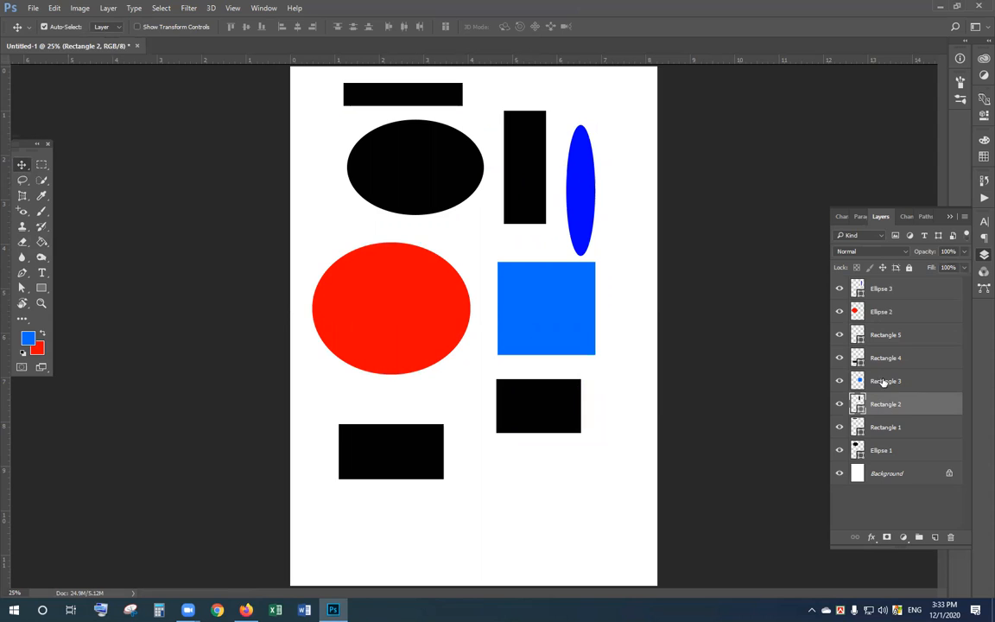
Step: Rasterize the tall black rectangle and fill it with the blue foreground colour using the Paint Bucket tool
key(g)
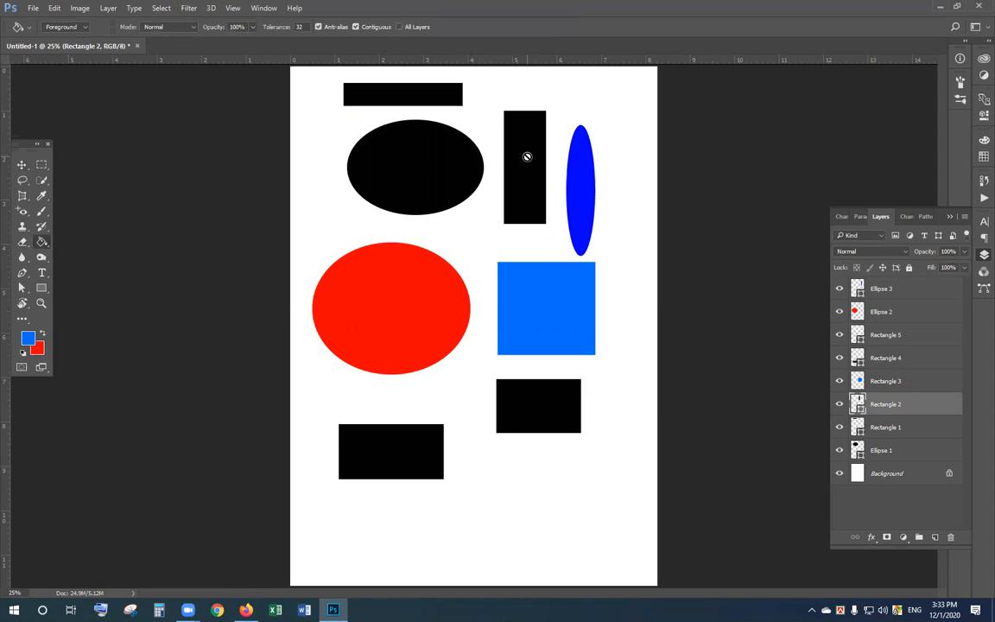
click(474, 143)
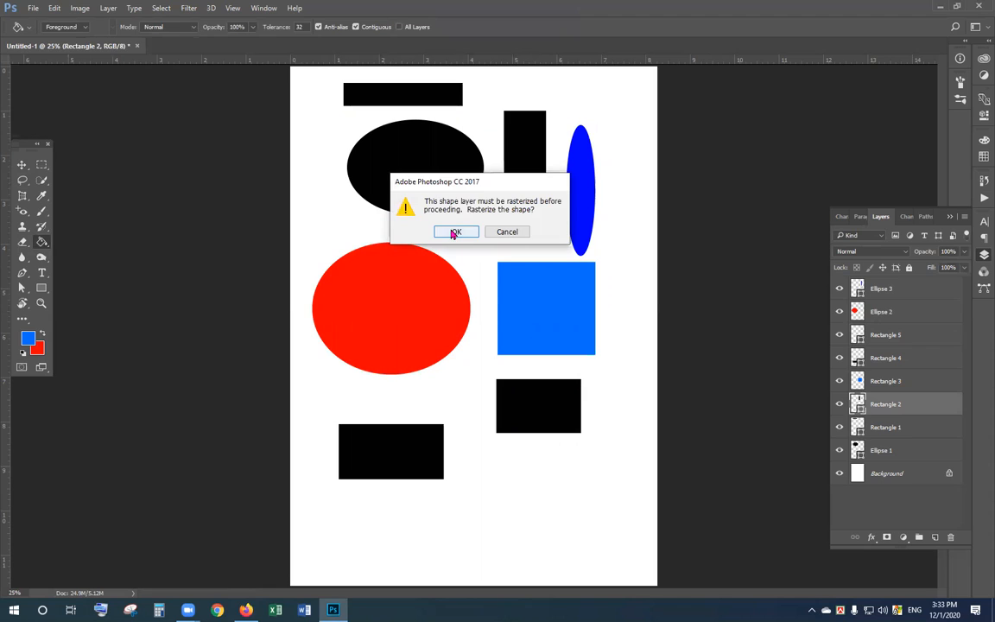
click(455, 233)
click(532, 185)
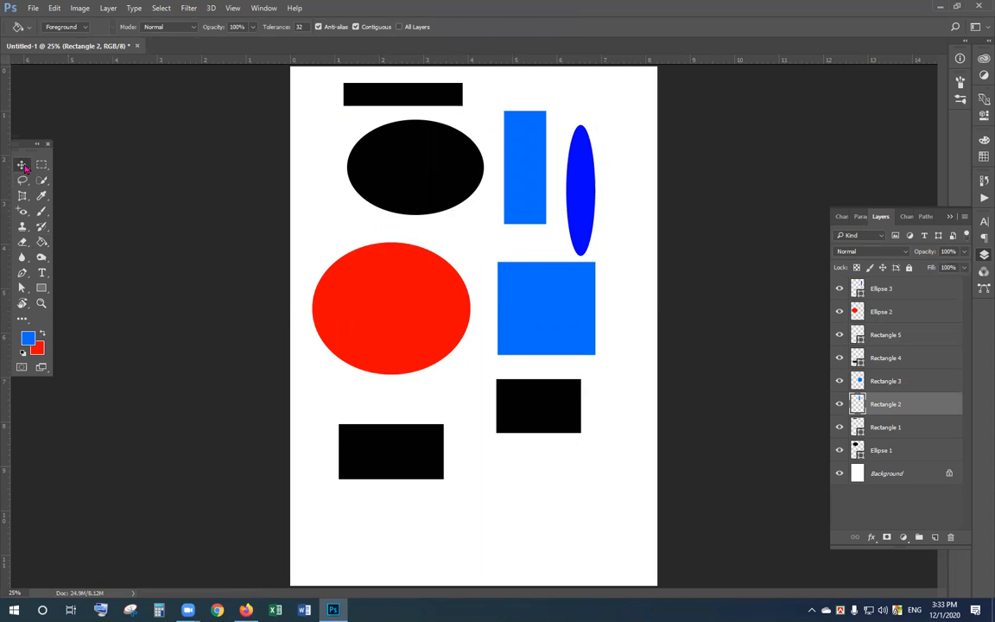
Step: Nudge the black rectangle below the blue square to the right, then rasterize it and fill it with blue
click(21, 164)
drag(525, 419, 533, 418)
key(g)
click(548, 417)
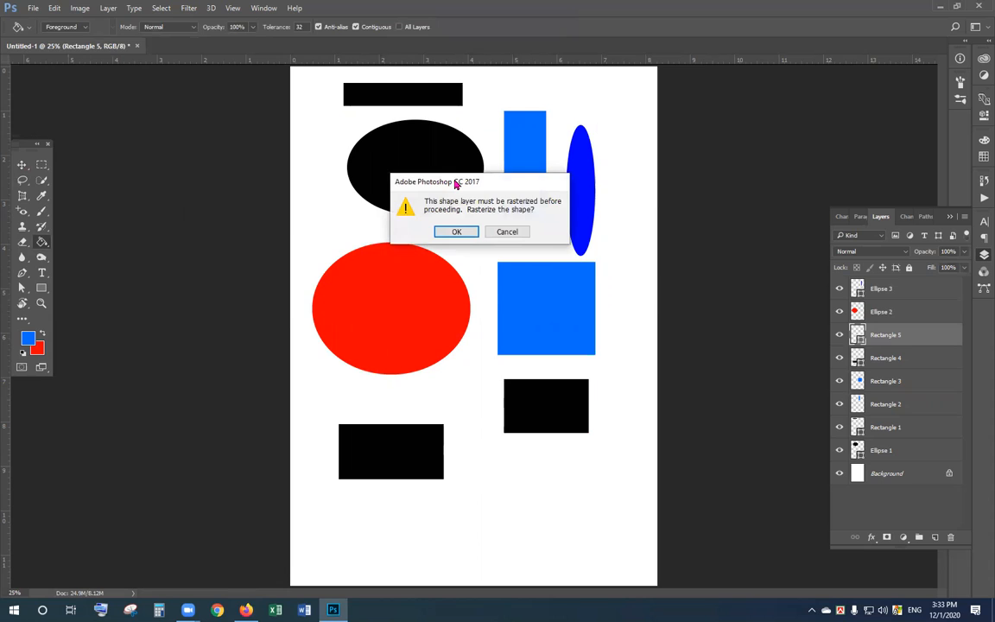
drag(456, 183, 583, 216)
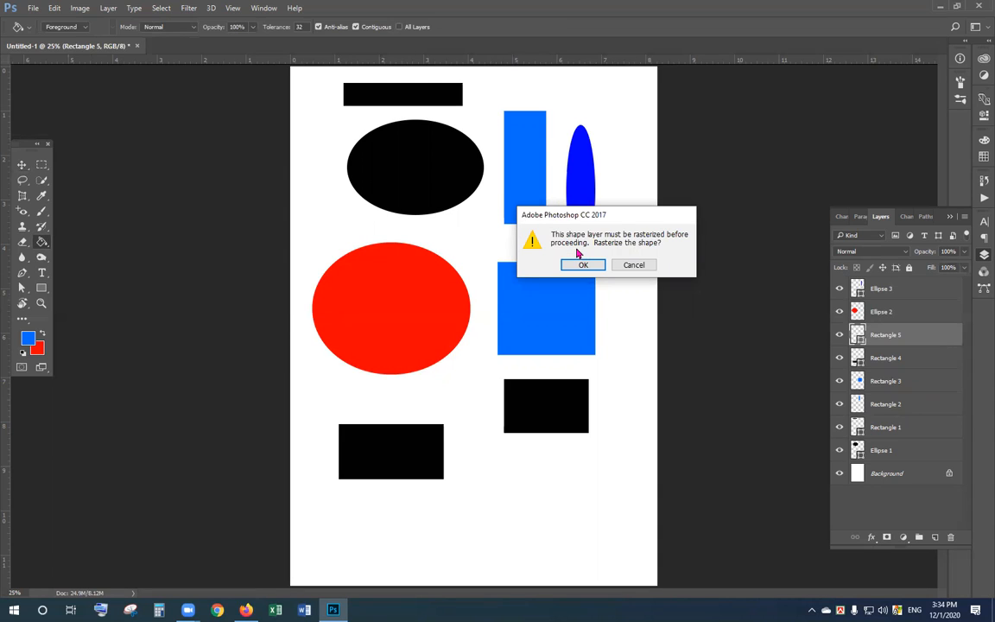
drag(592, 213, 579, 141)
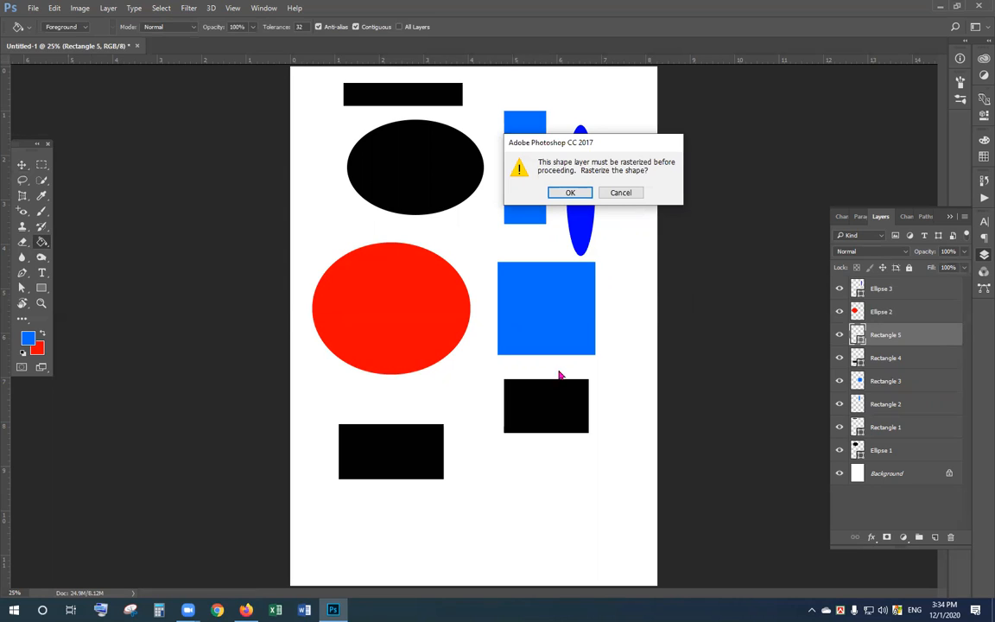
click(571, 193)
click(558, 408)
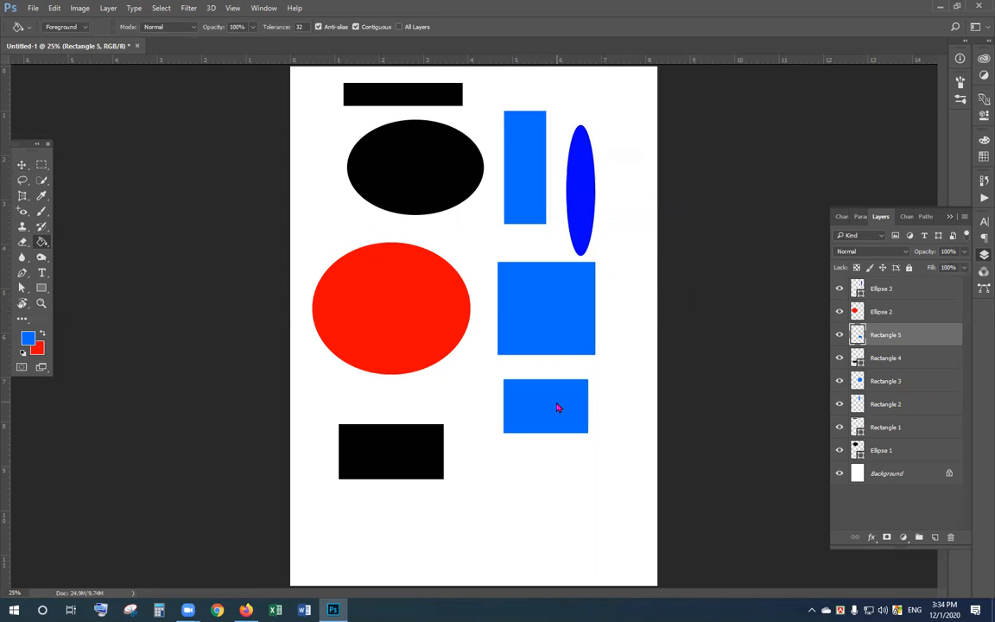
Step: Select the Ellipse 1 layer, toggle its visibility off and on, and move the upper black ellipse slightly left
key(v)
click(871, 456)
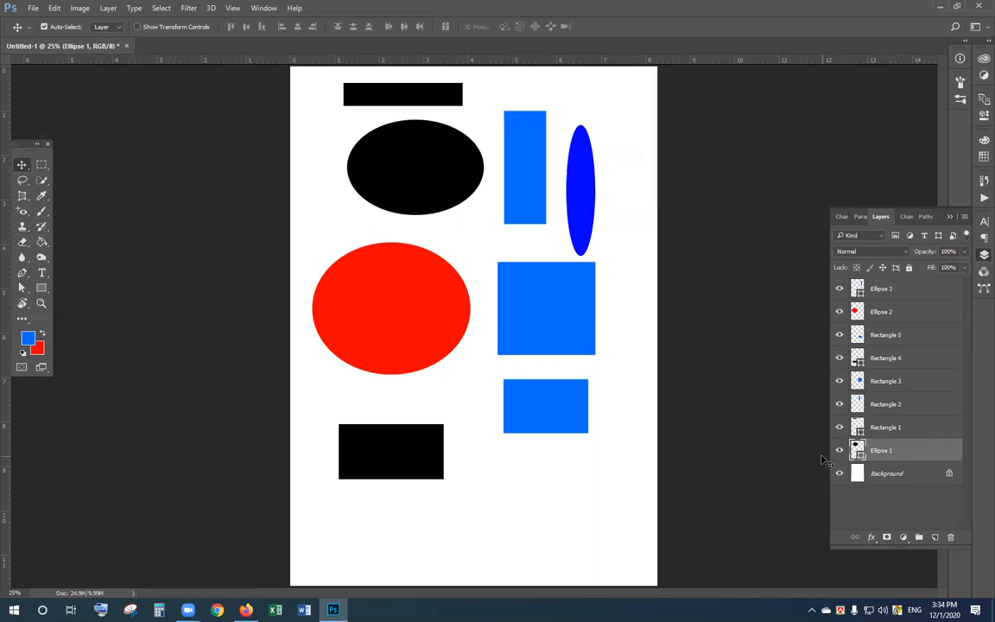
click(838, 455)
click(839, 454)
drag(422, 179, 413, 176)
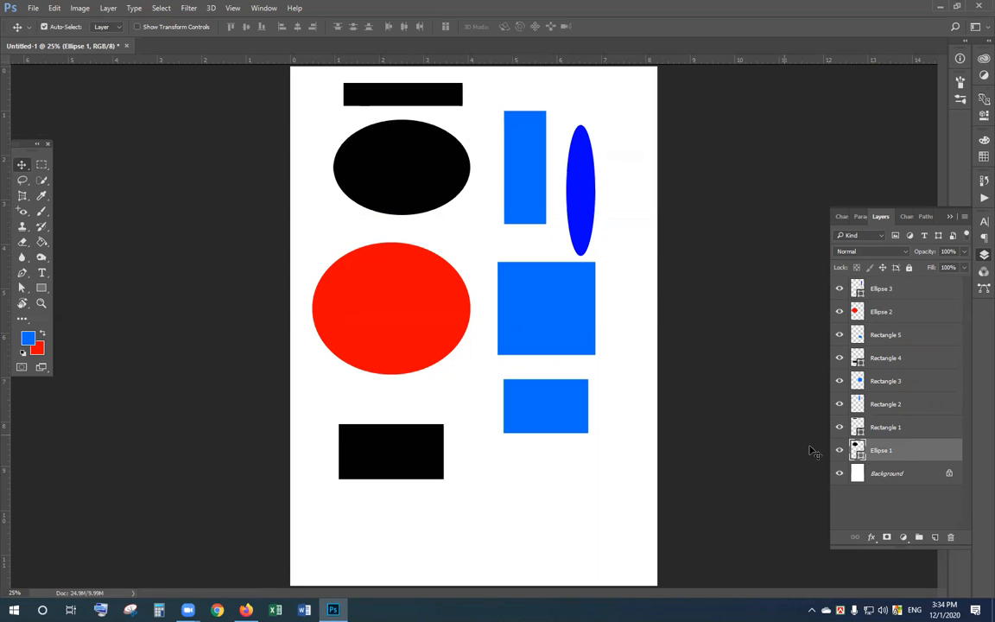
Step: Rasterize the Ellipse 1 layer and fill the upper ellipse with blue using the Paint Bucket tool
right_click(895, 453)
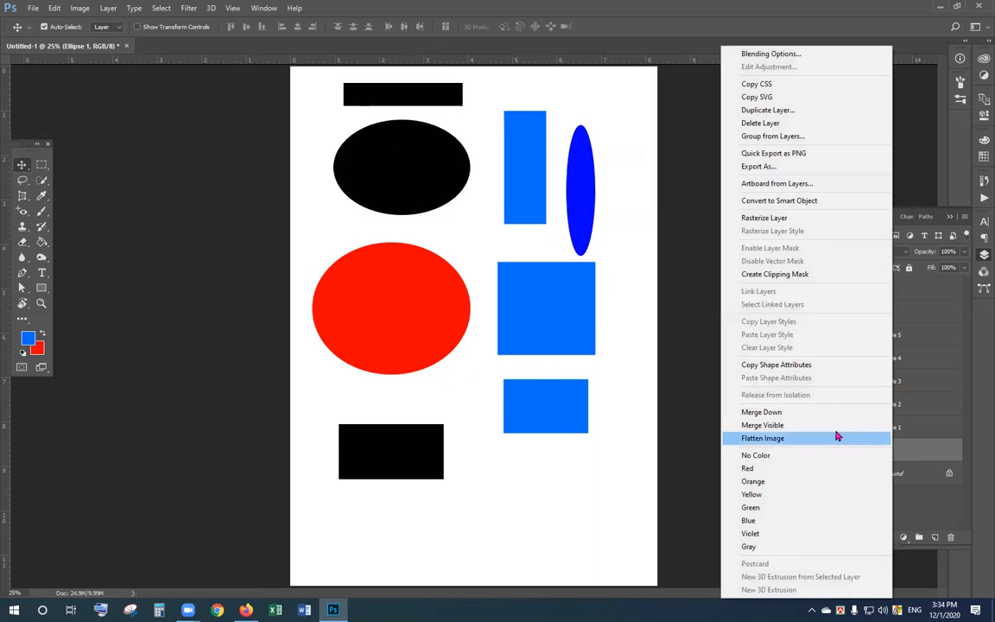
click(803, 221)
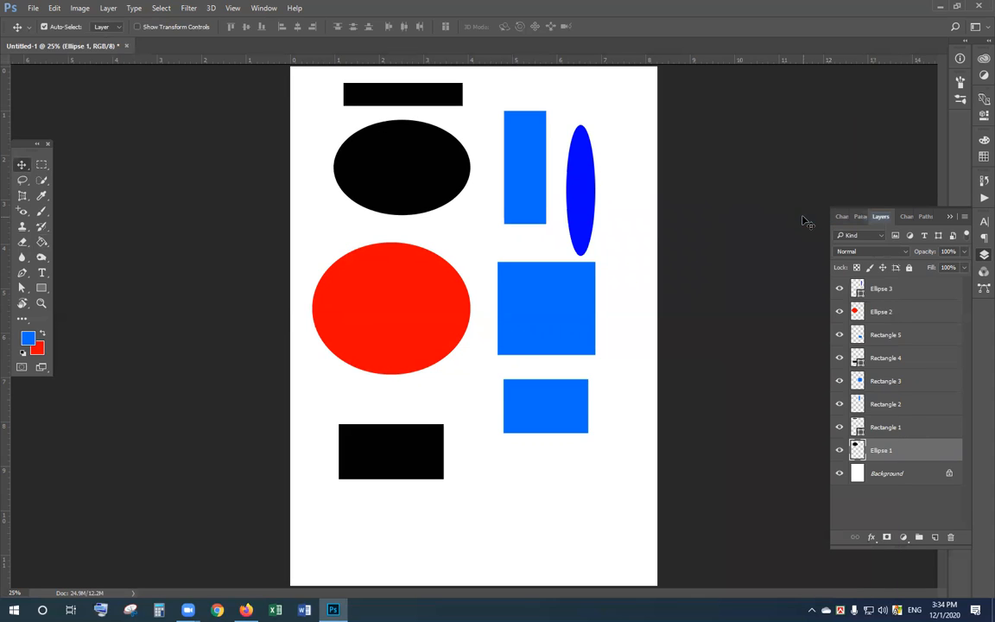
key(g)
click(409, 170)
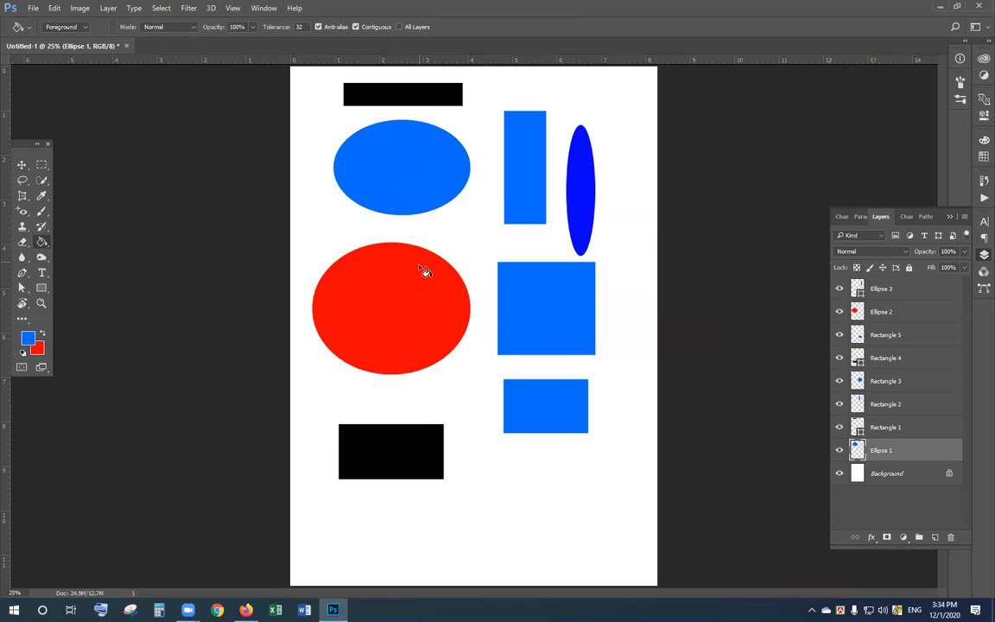
Step: Toggle the Rectangle 1 layer's visibility and try to fill its thin rectangle while Ellipse 1 is active, then undo the fill
click(839, 427)
click(839, 427)
click(430, 95)
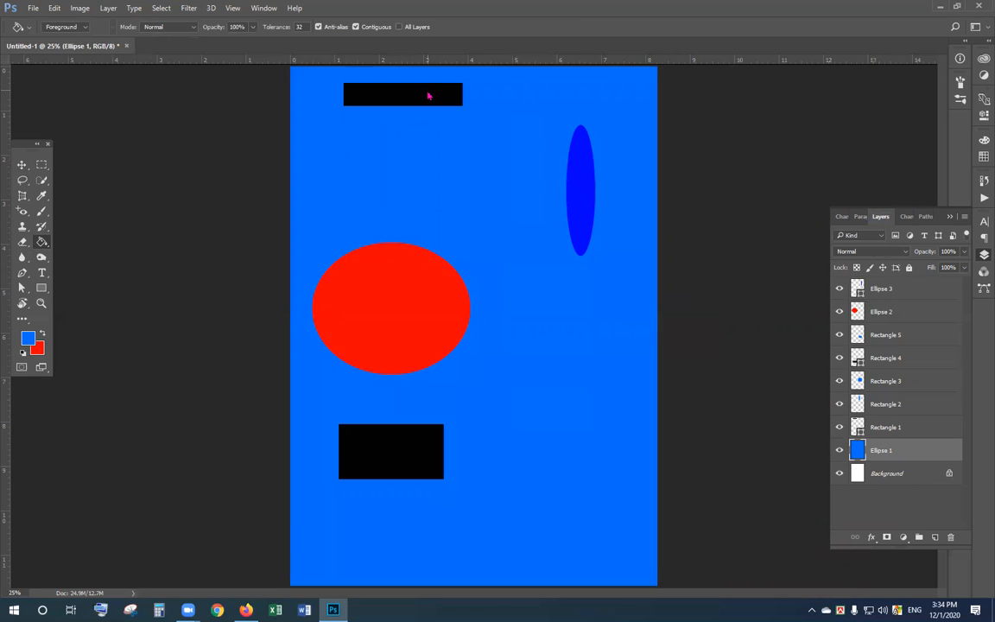
key(ctrl+z)
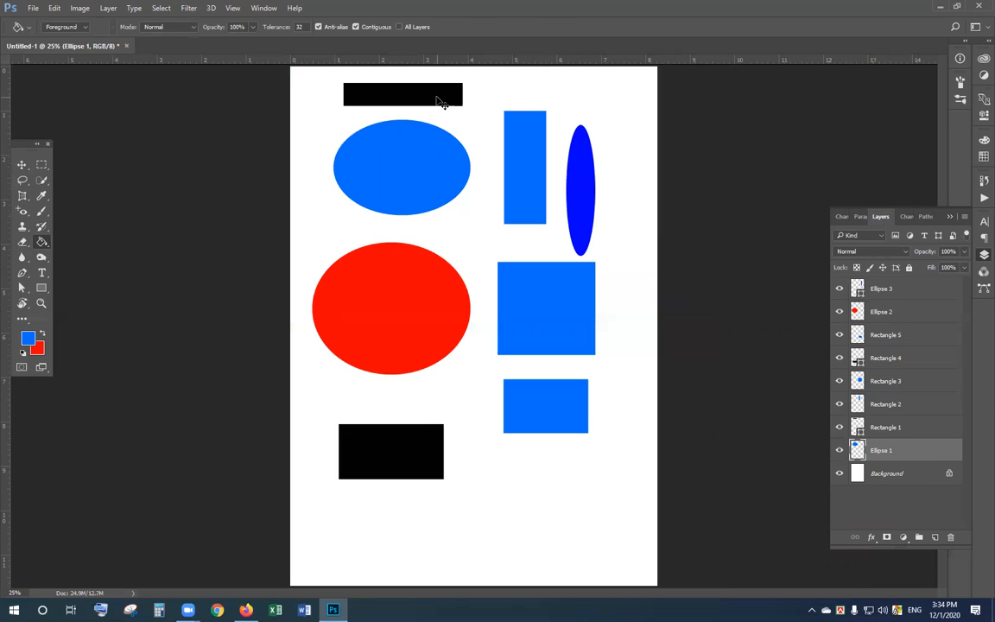
Step: Nudge the thin black rectangle above the upper ellipse slightly downward and activate the Paint Bucket tool
key(v)
drag(442, 101, 447, 103)
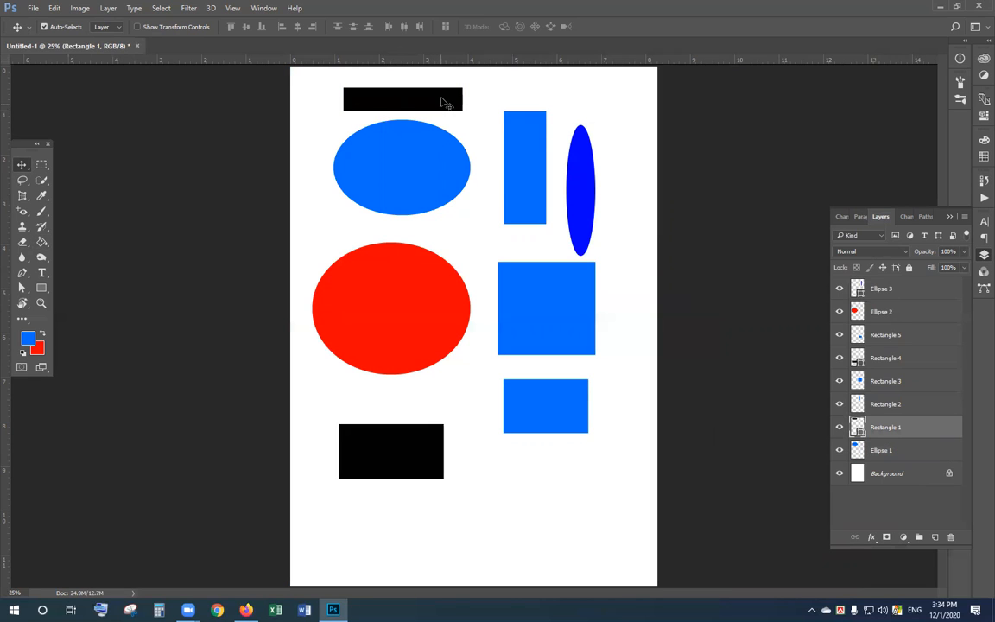
key(g)
click(444, 102)
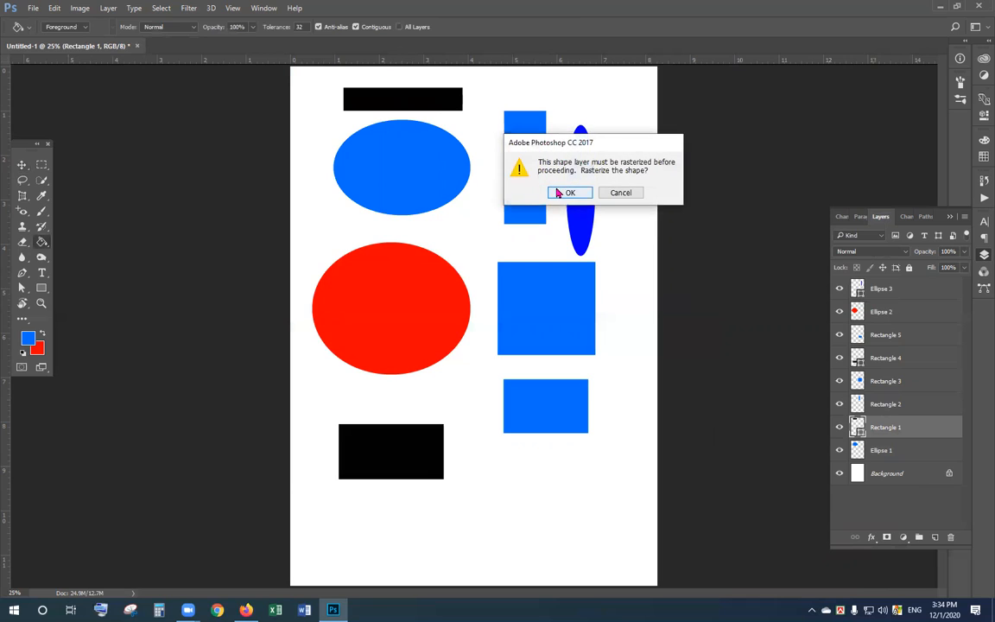
click(633, 192)
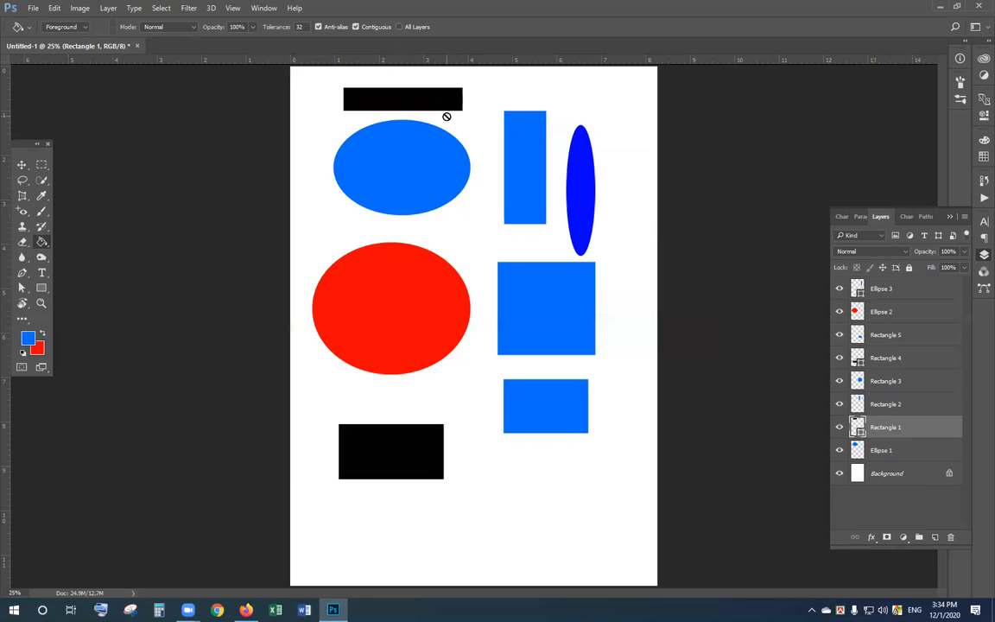
click(450, 103)
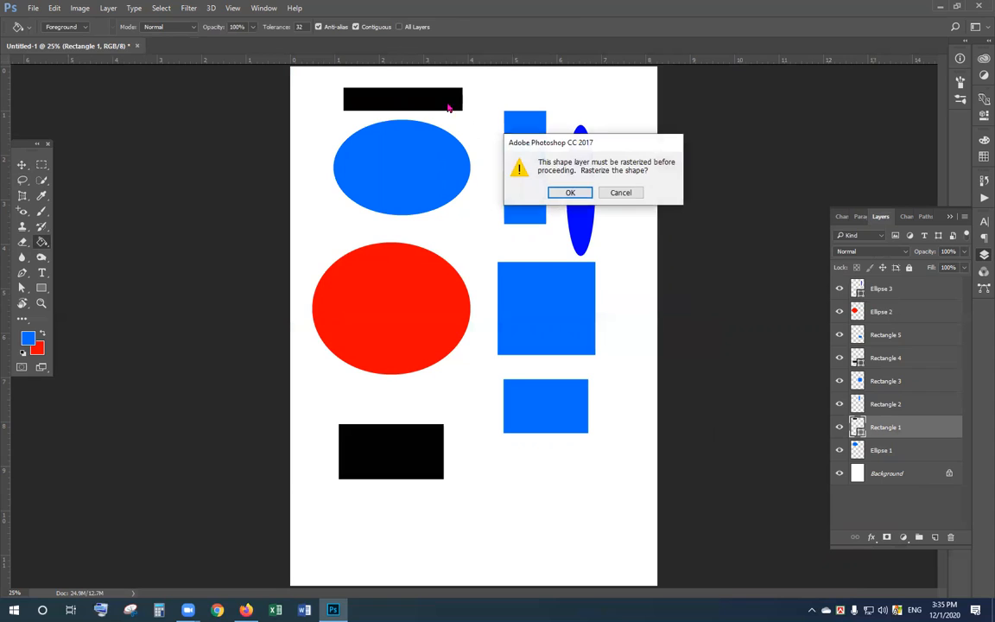
key(Escape)
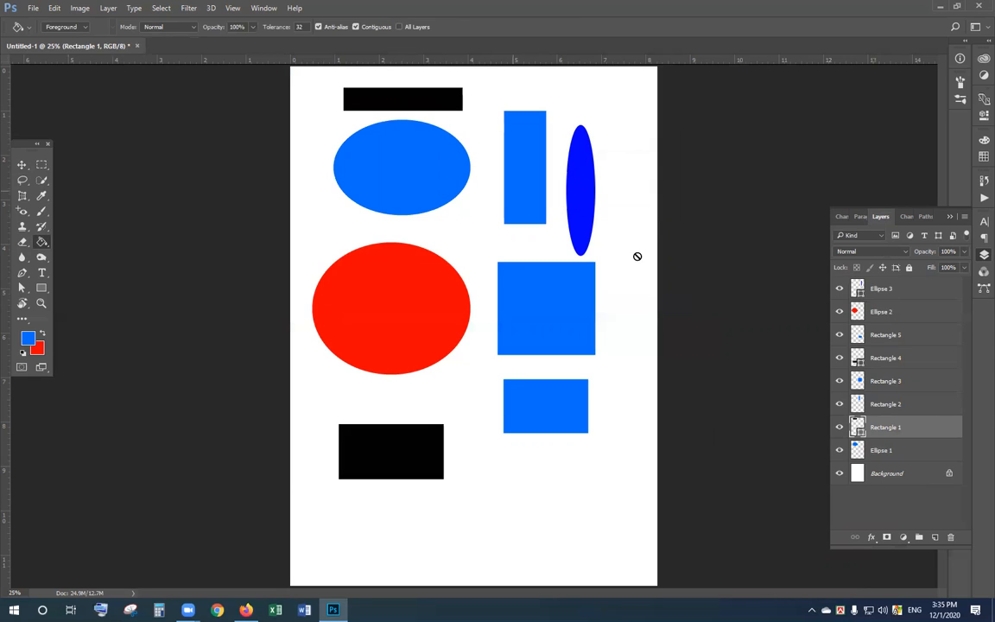
Step: Rasterize the Rectangle 1 layer and fill the thin rectangle above the upper ellipse with blue
right_click(888, 434)
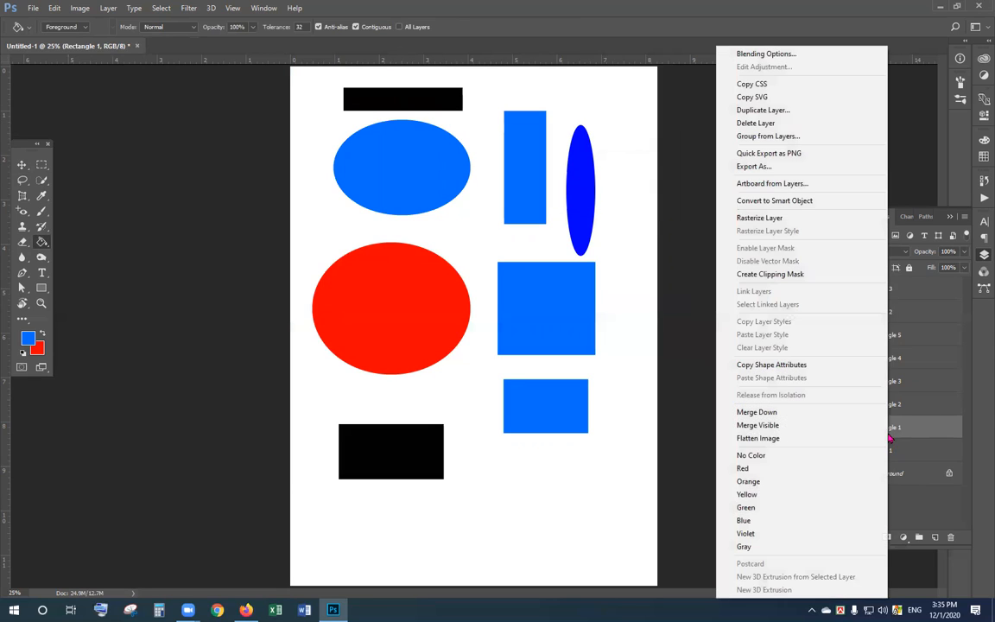
click(760, 219)
click(430, 101)
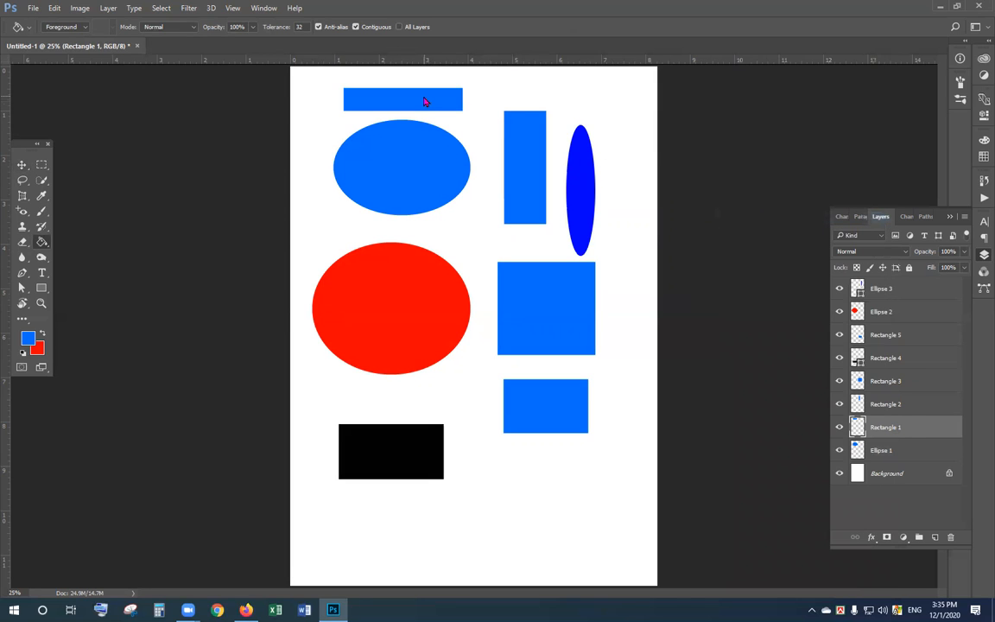
Step: Move the black rectangle below the red ellipse slightly to the right, centring it under the thin blue rectangle
key(v)
drag(390, 96, 393, 357)
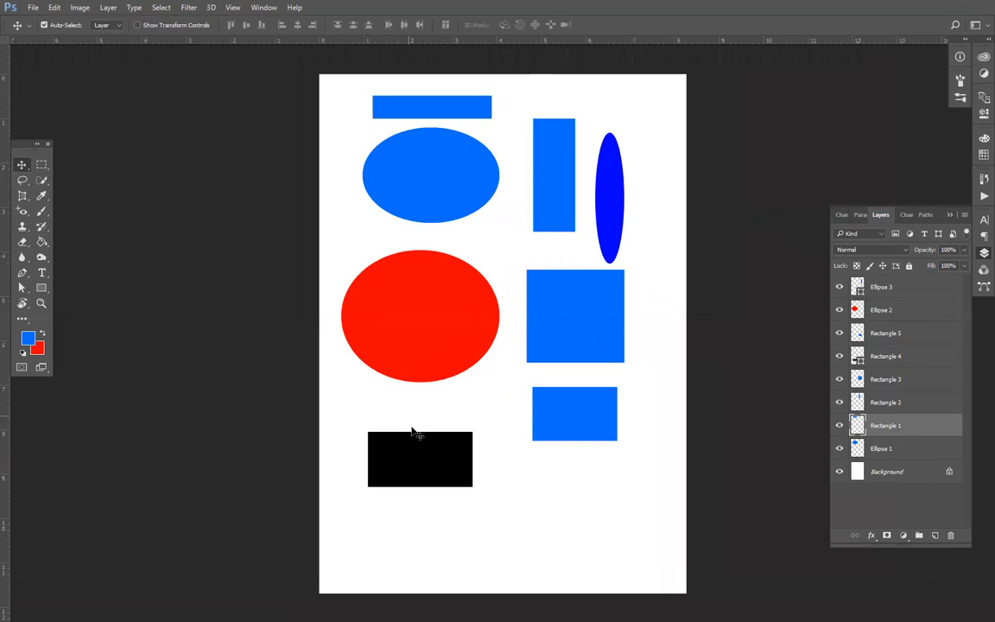
key(f)
drag(434, 432, 403, 458)
key(f)
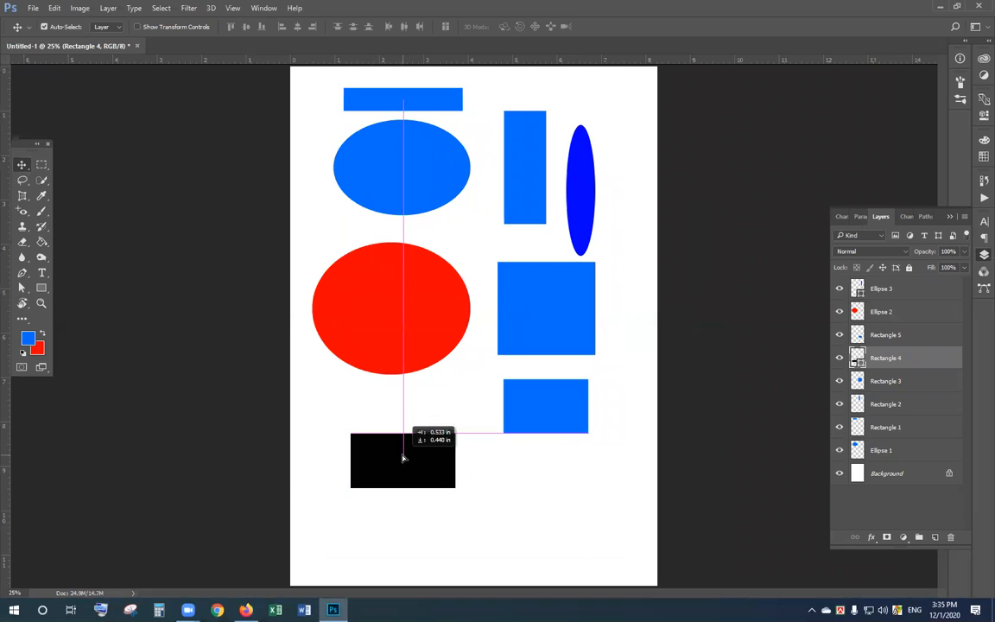
Step: Rasterize the Rectangle 4 layer and fill the black rectangle with blue using the Paint Bucket tool
key(g)
click(391, 461)
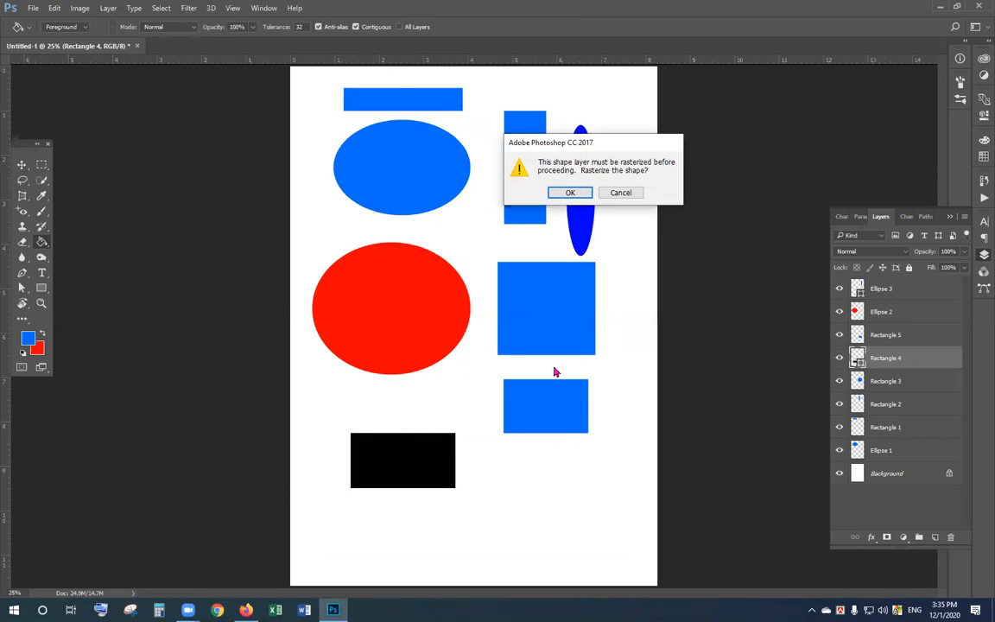
click(566, 193)
click(398, 459)
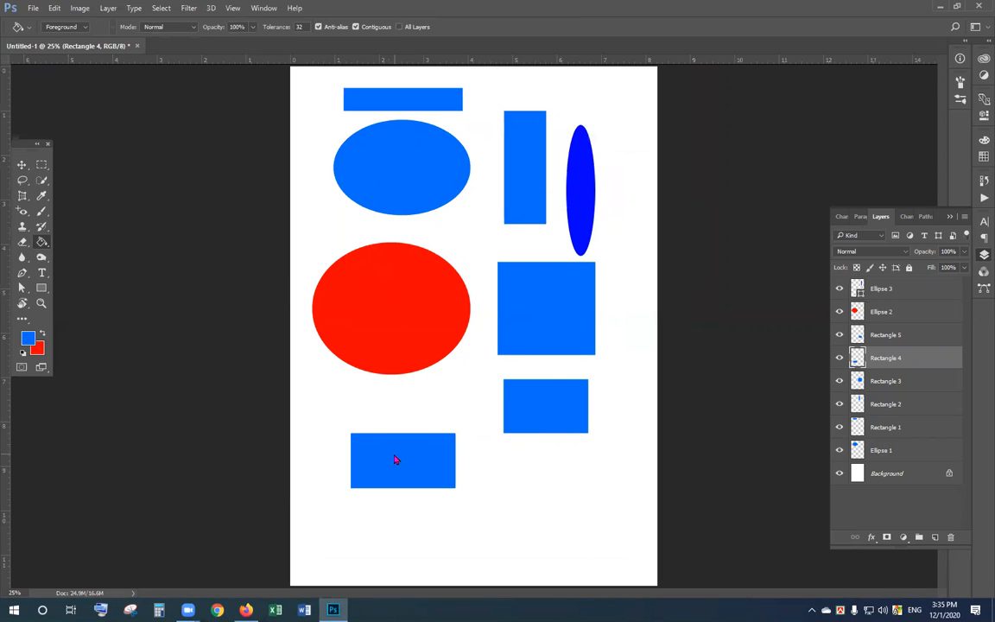
Step: Set the foreground colour to magenta (#d800ff) and fill the rectangle below the red ellipse with it
click(27, 337)
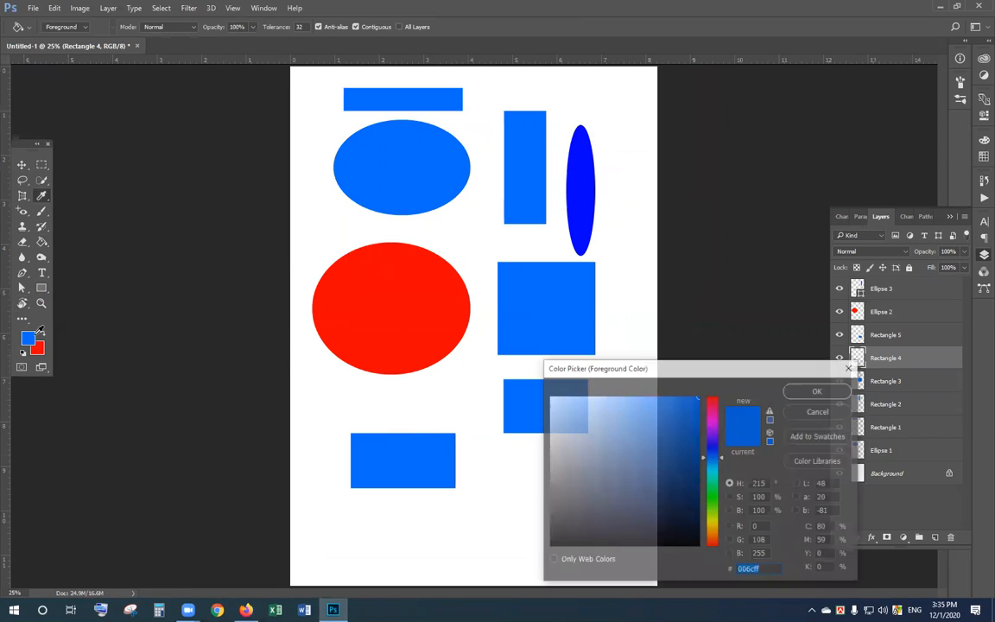
click(705, 429)
click(434, 462)
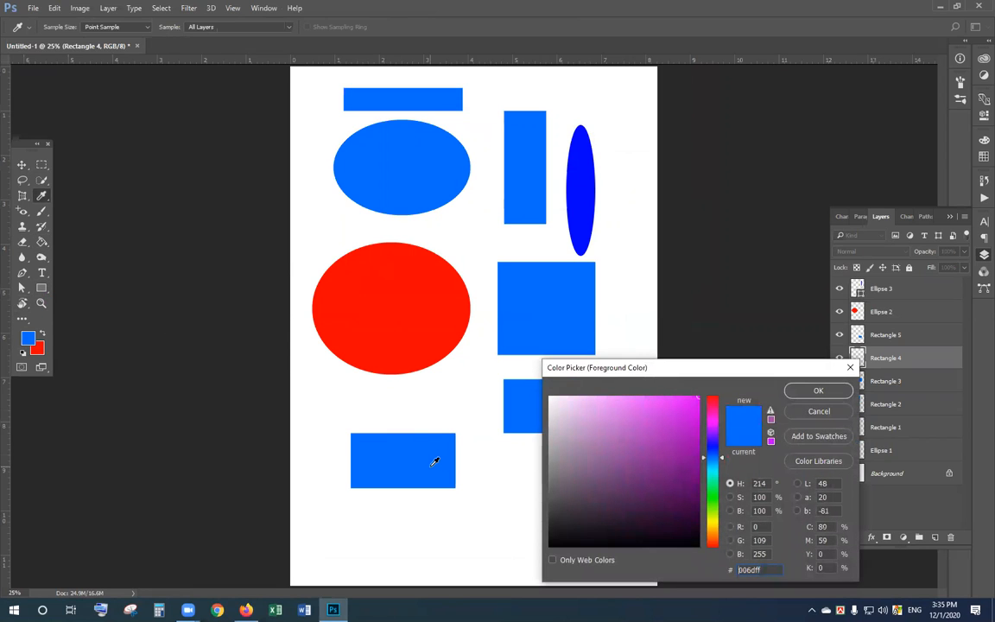
click(710, 423)
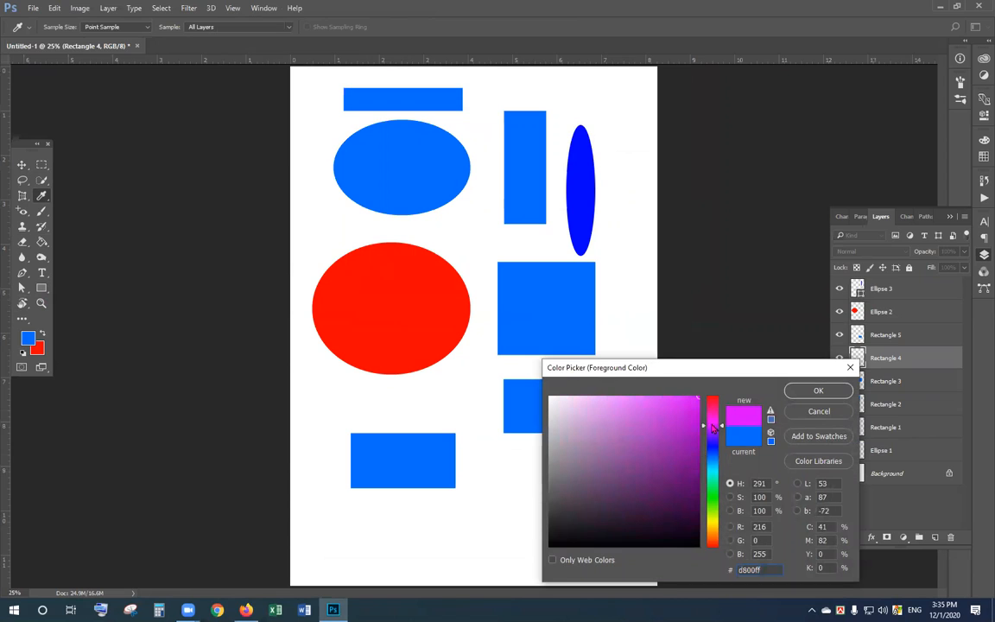
click(816, 391)
click(424, 457)
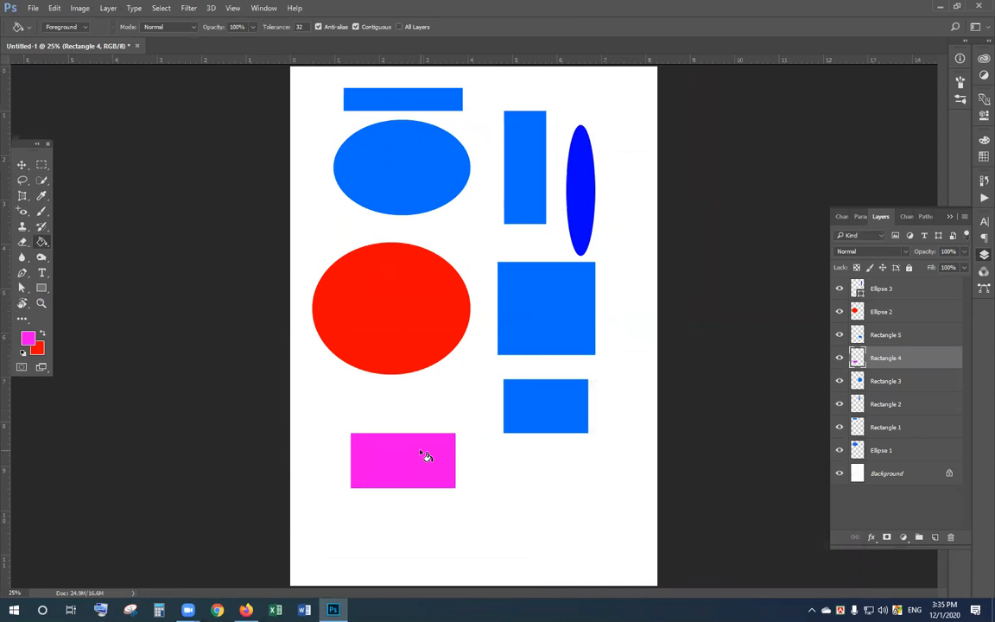
Step: Set the foreground colour to bright green (#00ff06) in the Color Picker
key(v)
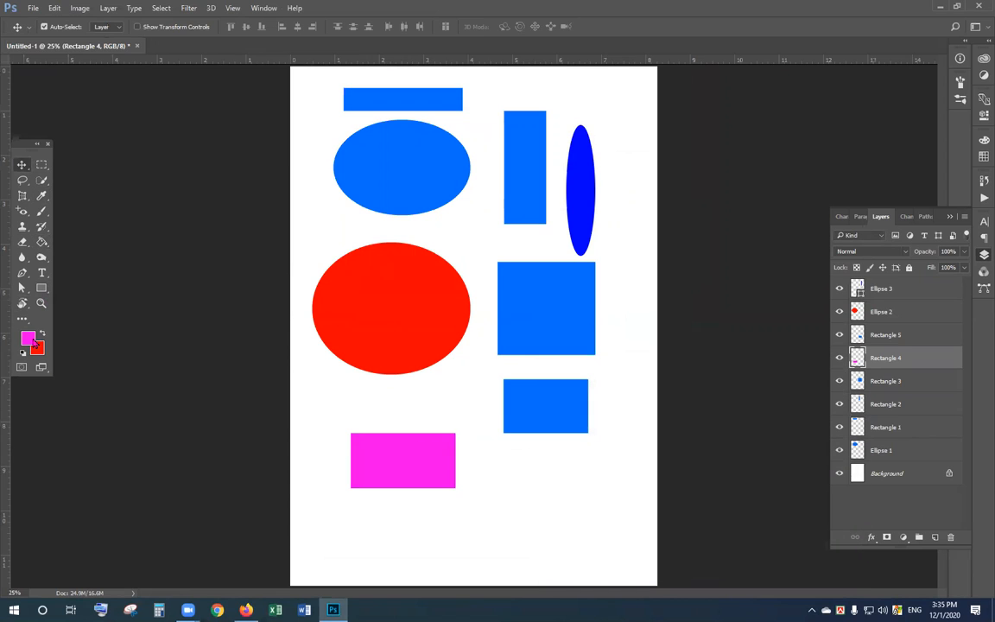
click(29, 339)
click(566, 341)
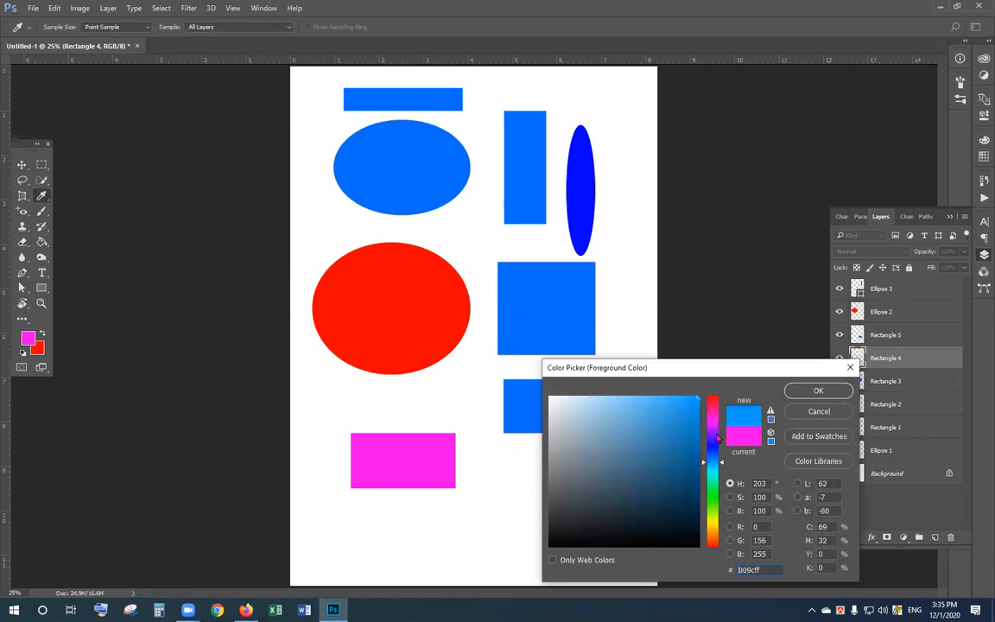
drag(738, 385, 875, 178)
click(849, 285)
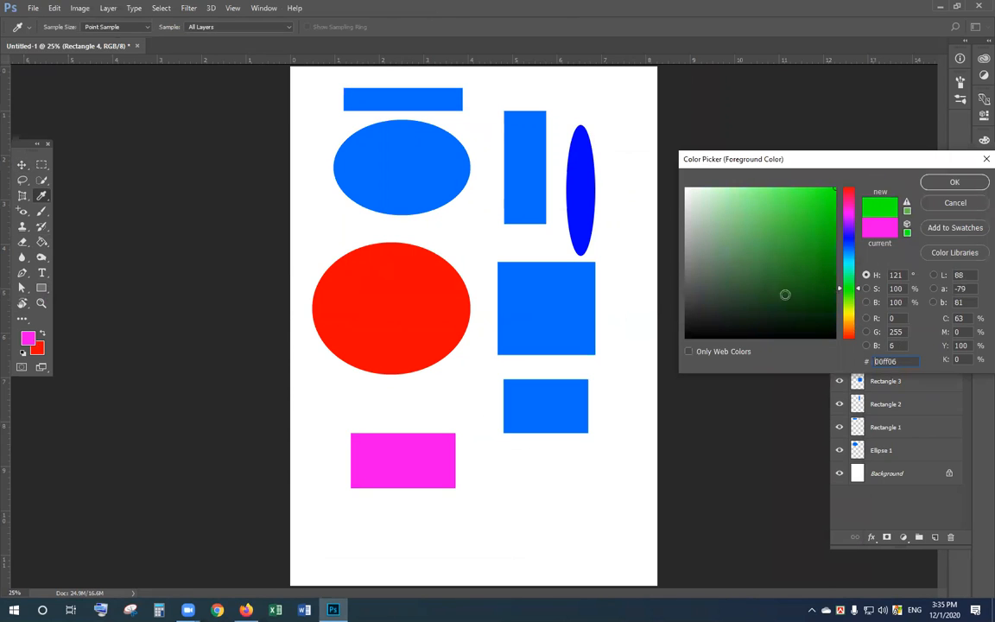
key(Return)
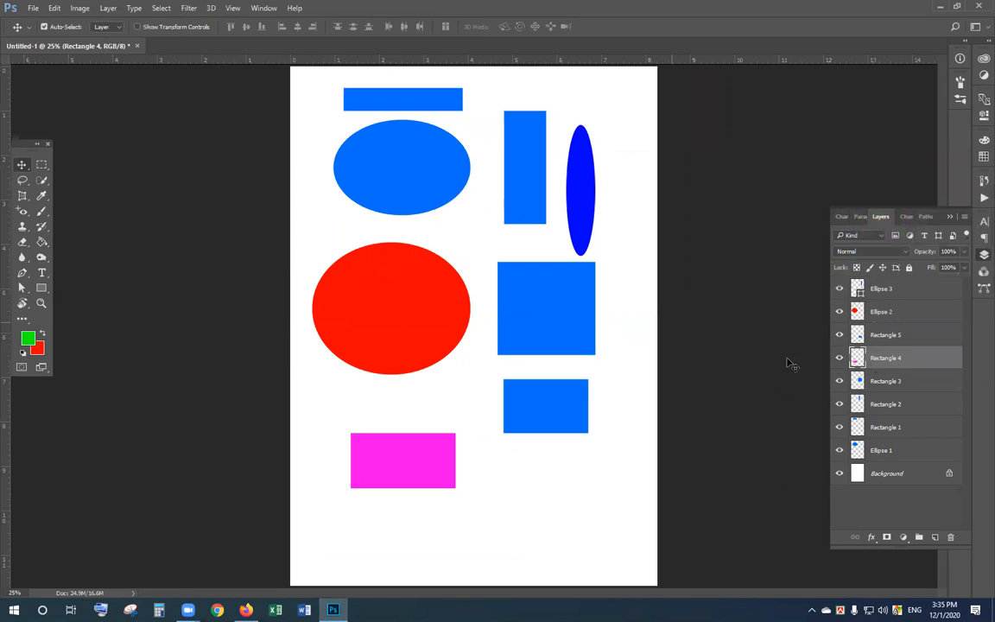
Step: Identify the Rectangle 3 layer by toggling its visibility, fill its large blue rectangle with green, and nudge it slightly upward
click(840, 382)
click(840, 382)
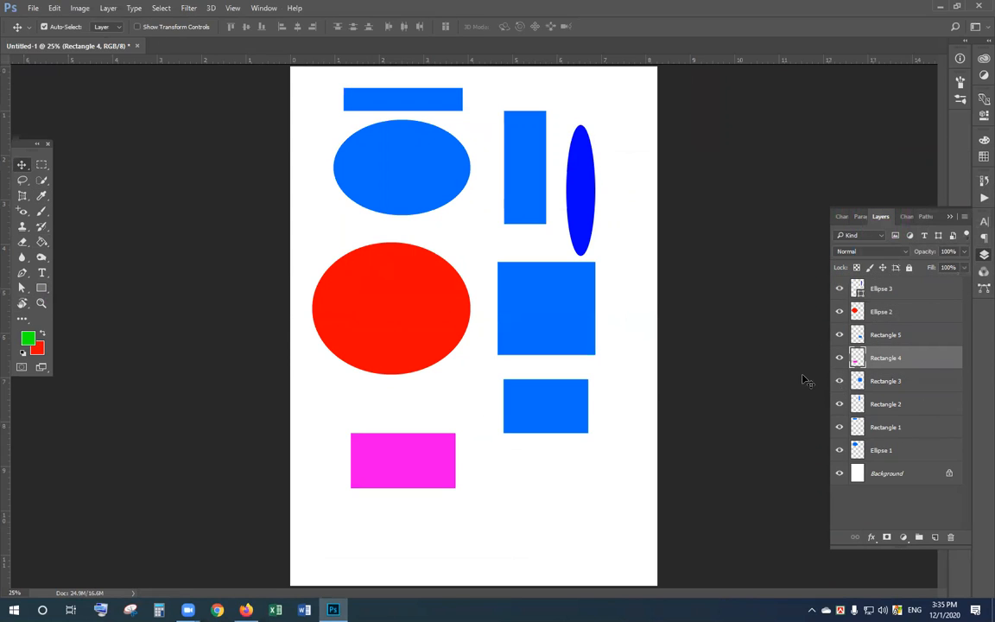
click(908, 380)
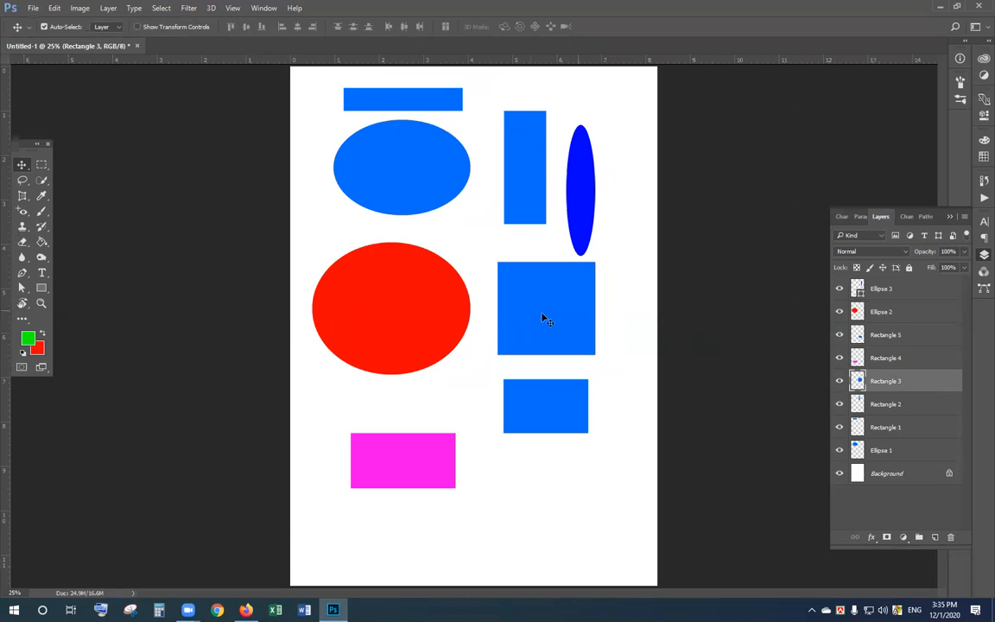
key(g)
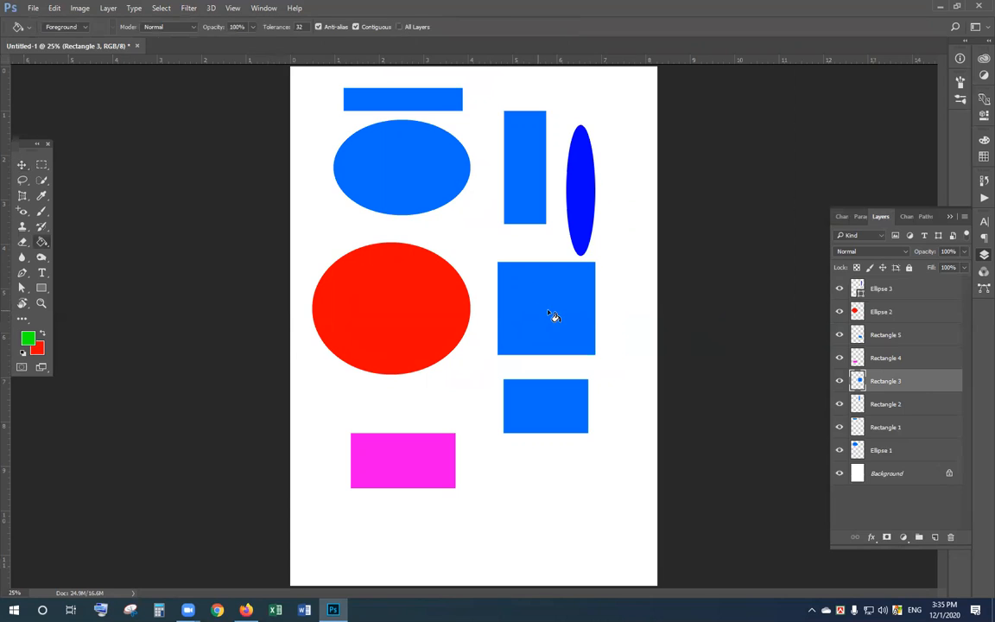
click(550, 315)
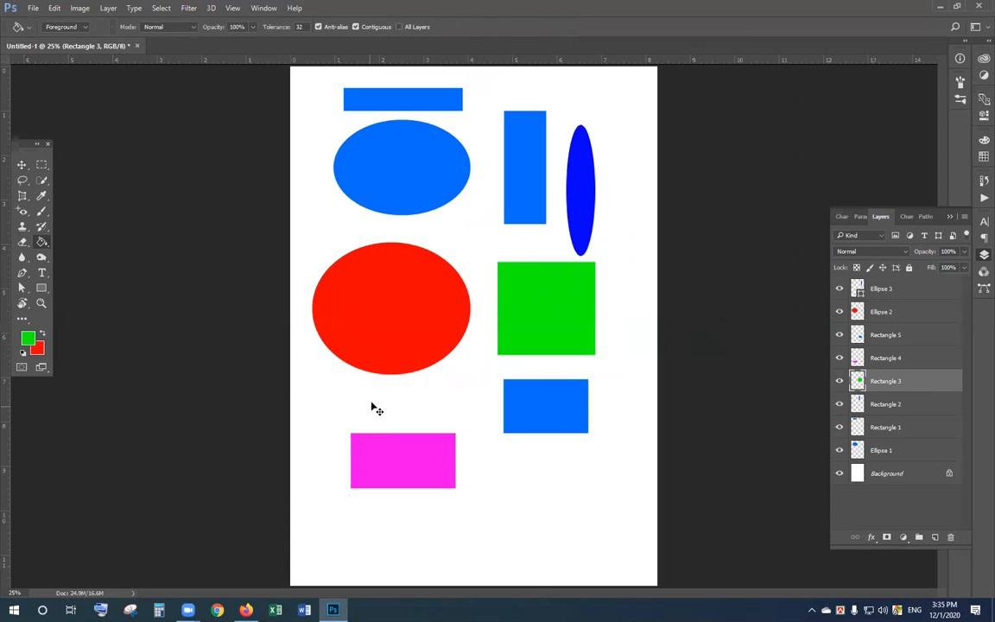
key(v)
drag(559, 316, 558, 310)
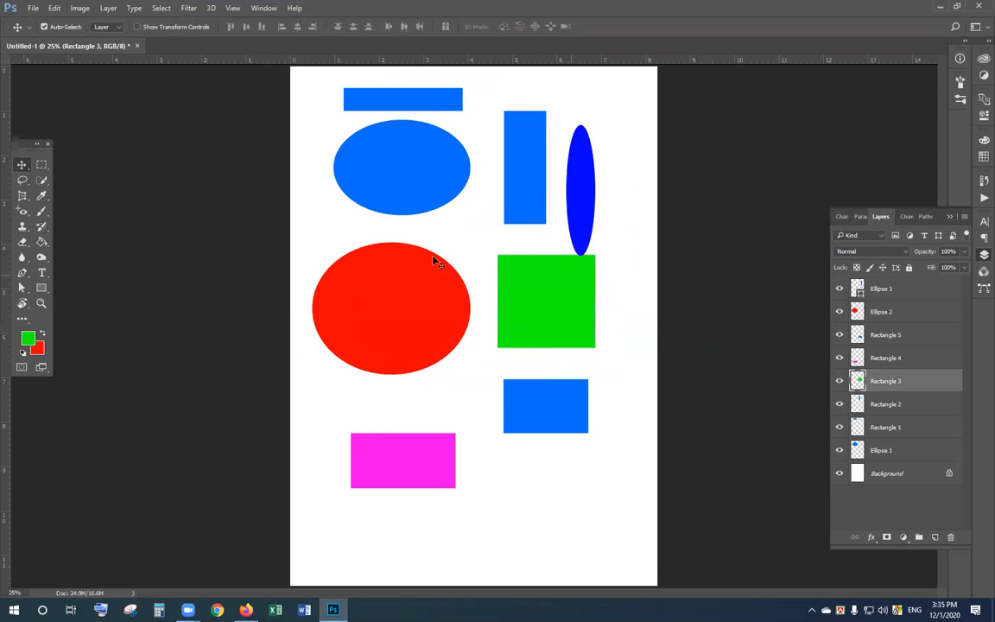
Step: Select all the ellipses and rectangles on the canvas, delete them, and end with the Move tool active
drag(317, 93, 630, 482)
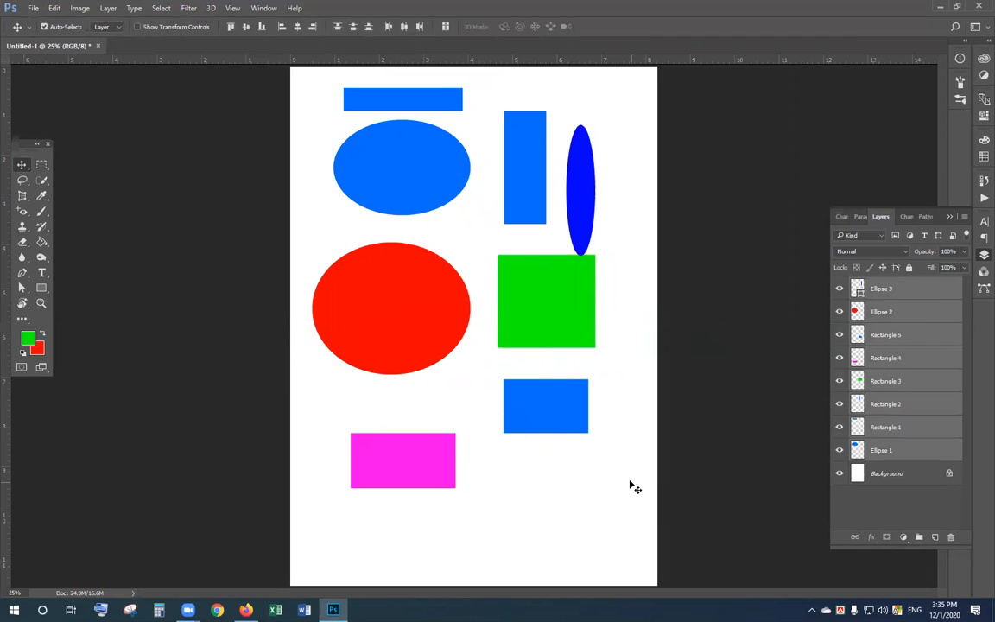
key(Delete)
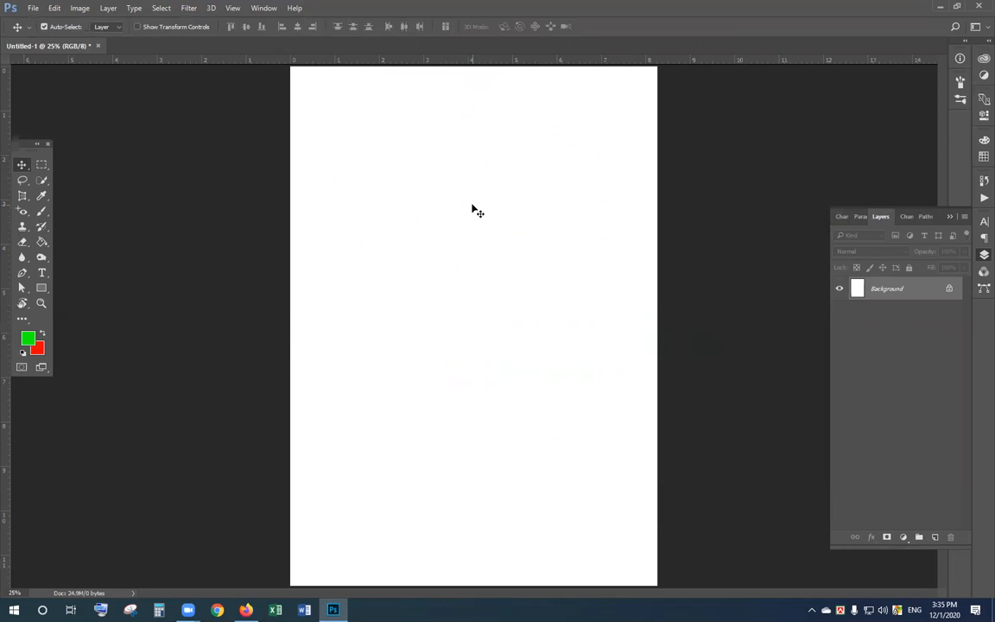
click(41, 243)
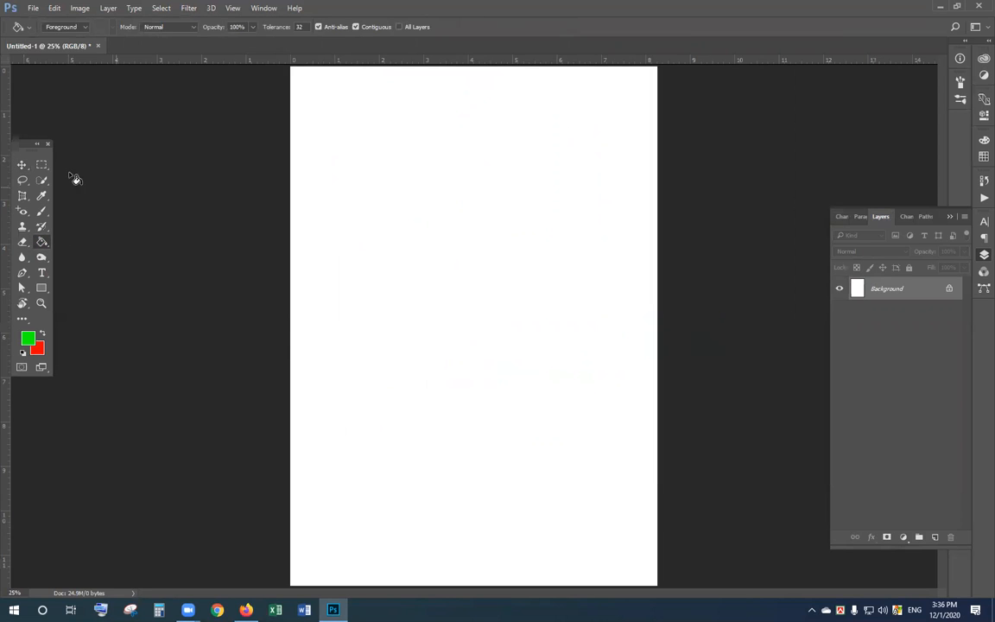
click(22, 164)
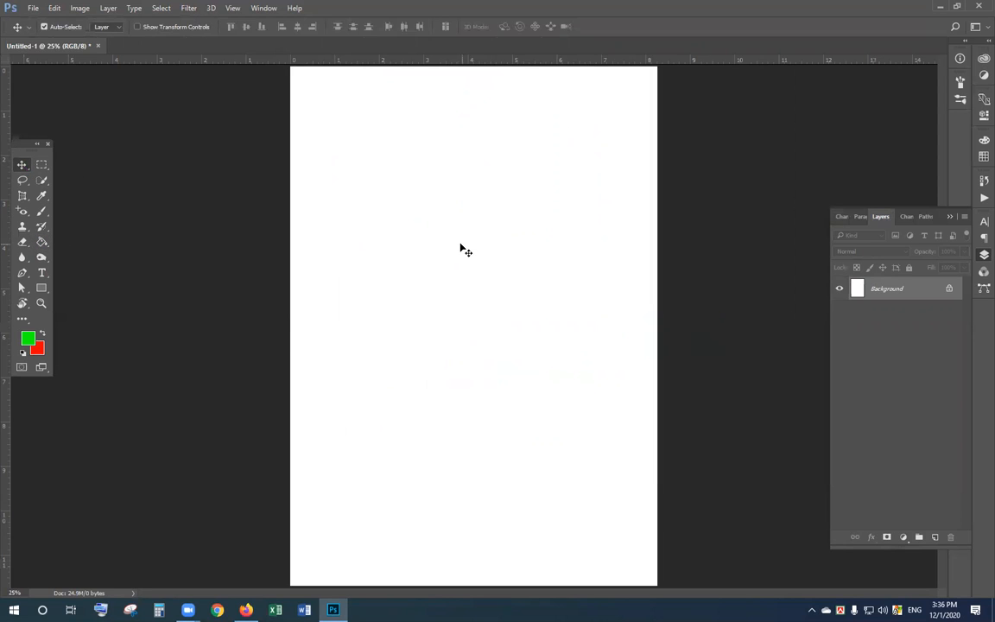
Step: Switch to Firefox and open google.com in a new tab
key(ctrl+o)
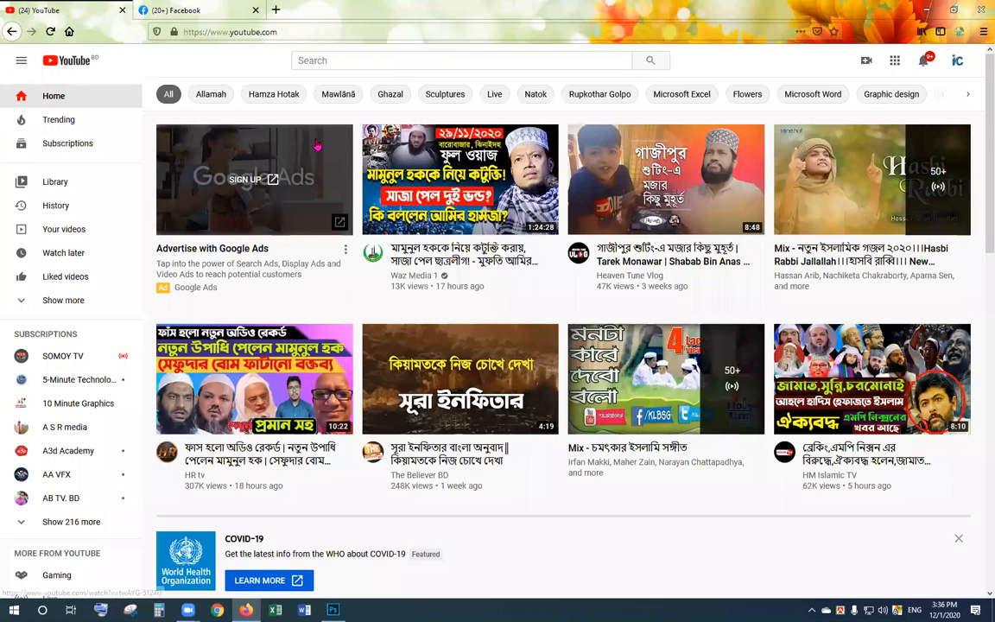
click(247, 610)
click(275, 10)
text(google.com)
key(Return)
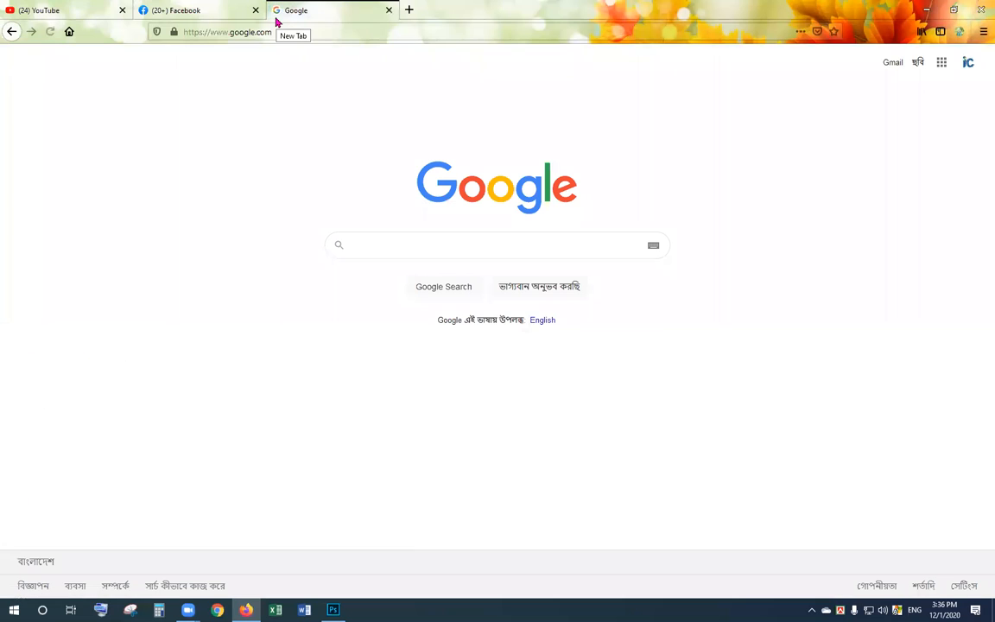
text(ege)
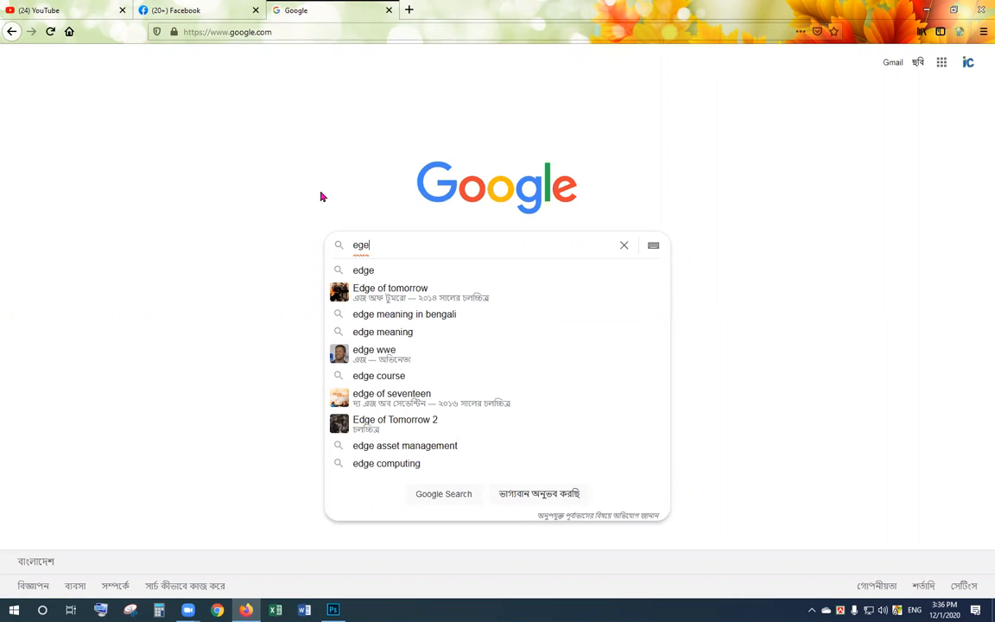
right_click(356, 240)
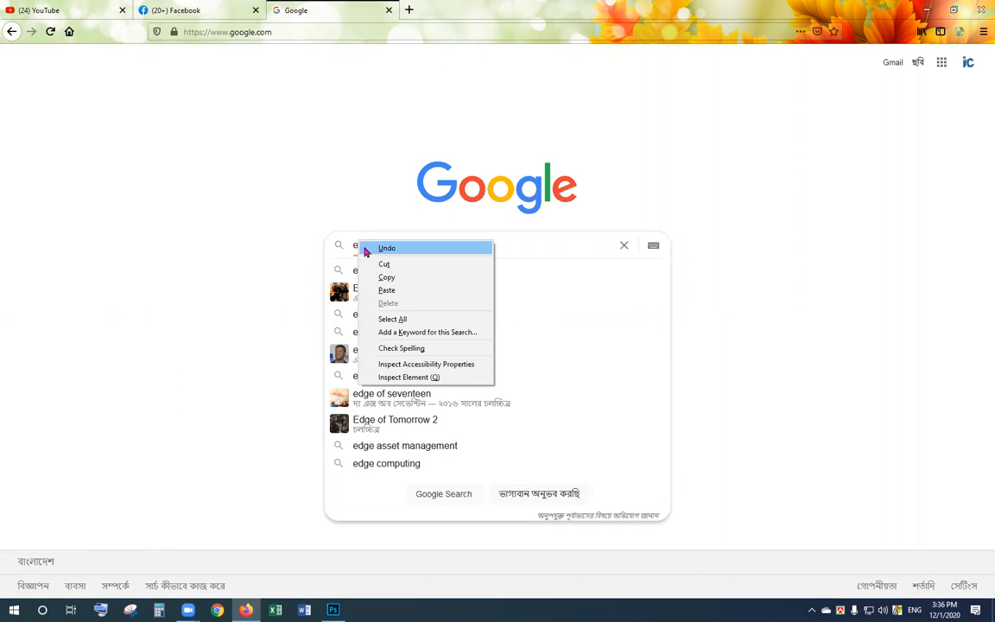
click(364, 249)
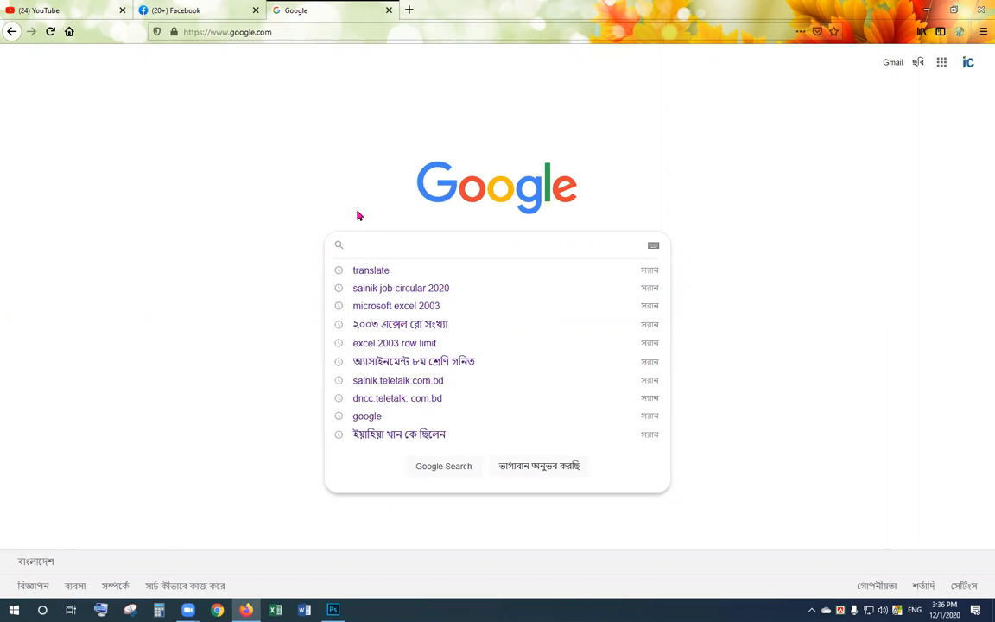
Step: Search Google for "ege" and show the image results
text(ege)
key(Return)
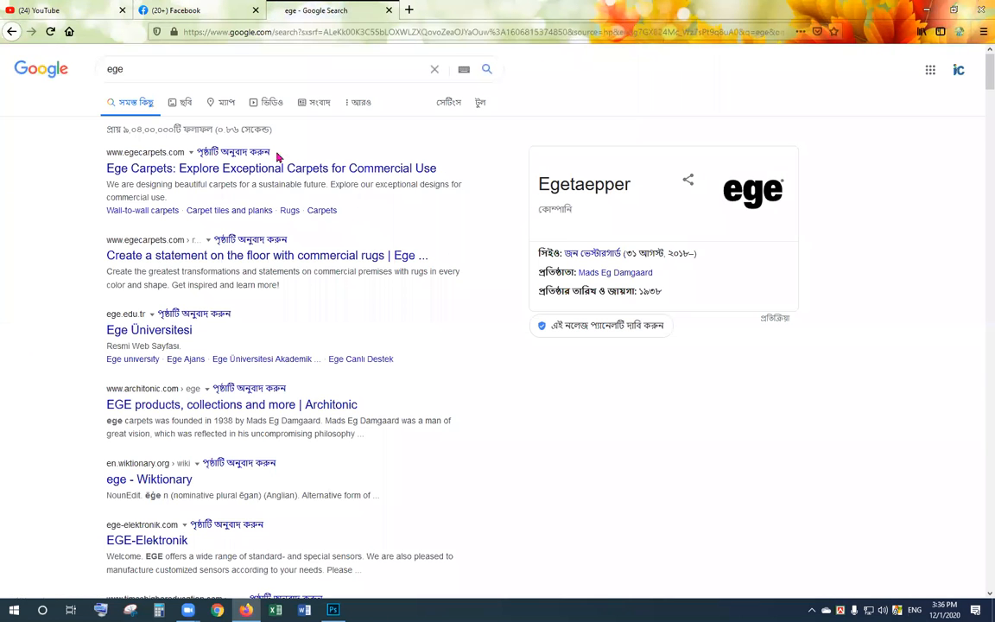
click(181, 102)
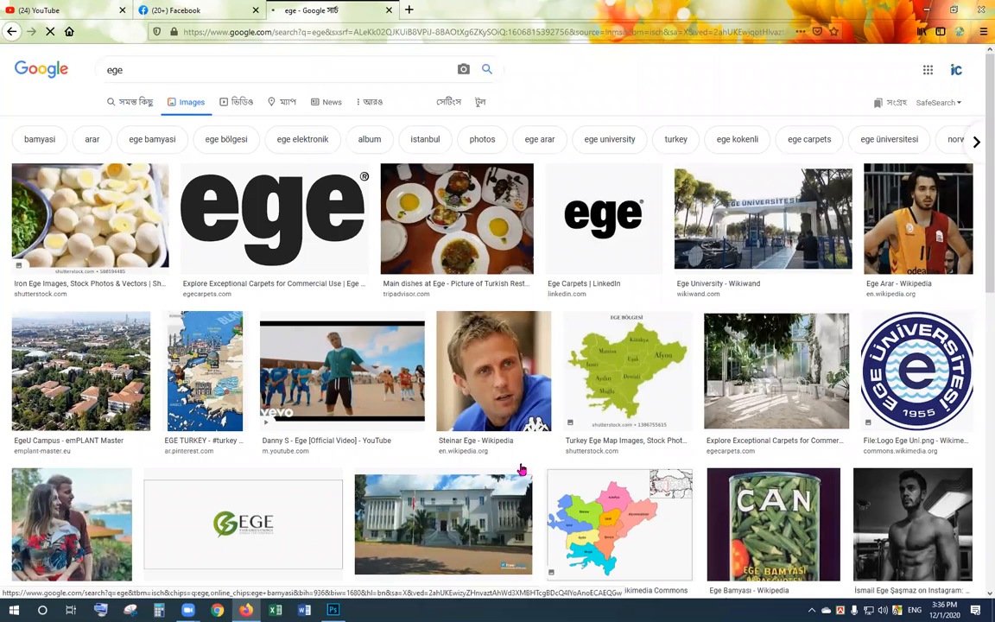
Step: Find the Justdial photo of white eggs in a basket among the image results and open its preview
scroll(979, 262, down, 1)
scroll(979, 261, down, 5)
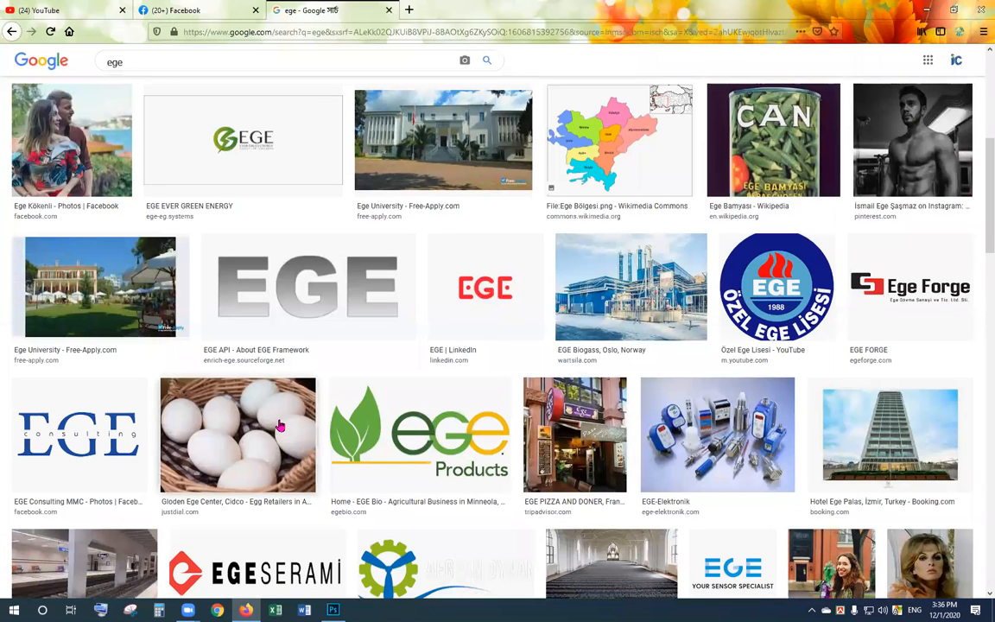
click(279, 425)
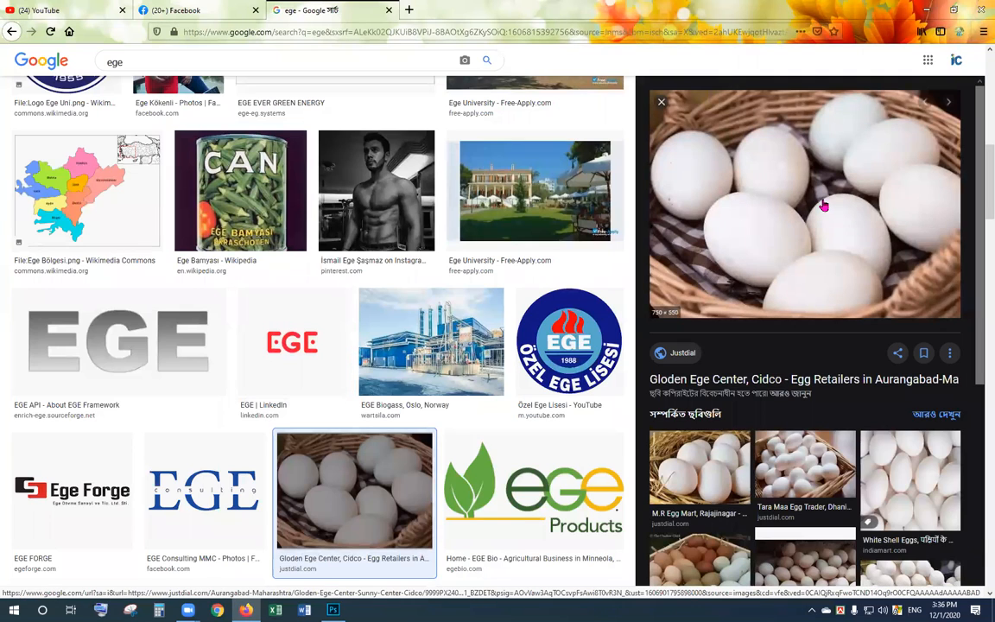
right_click(823, 206)
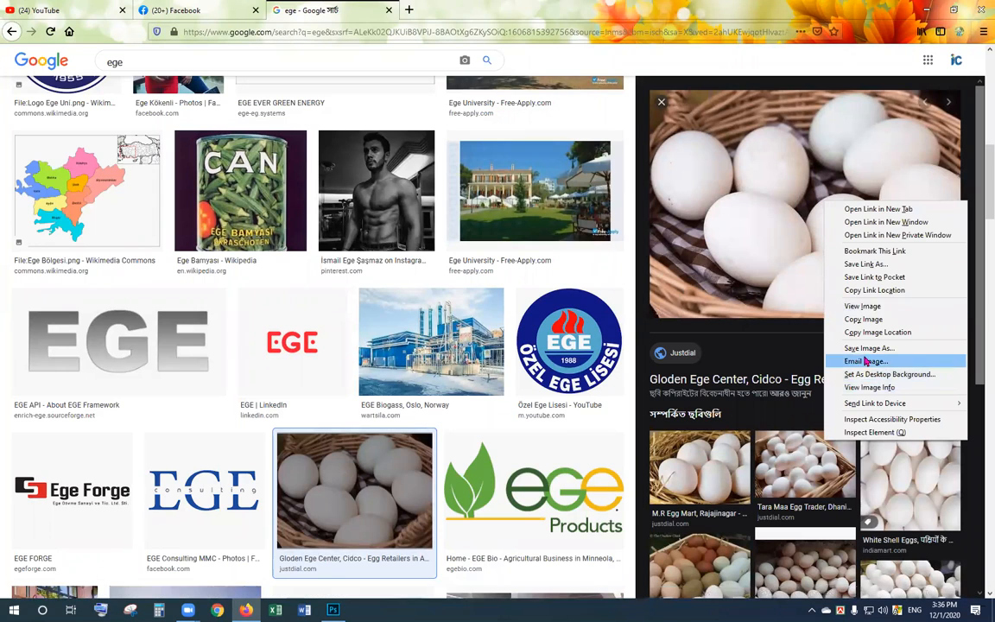
click(869, 348)
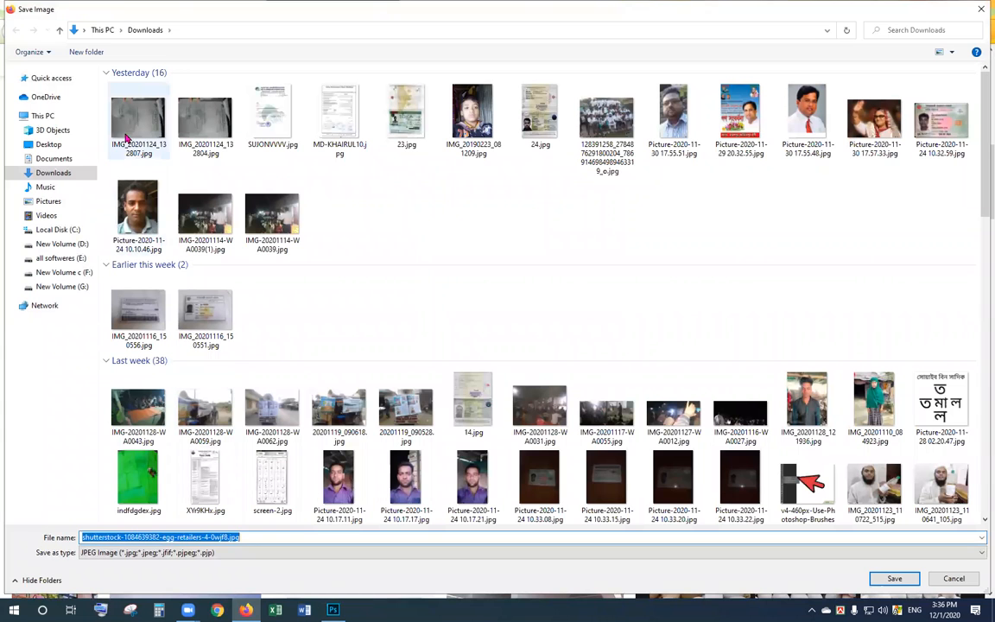
click(50, 172)
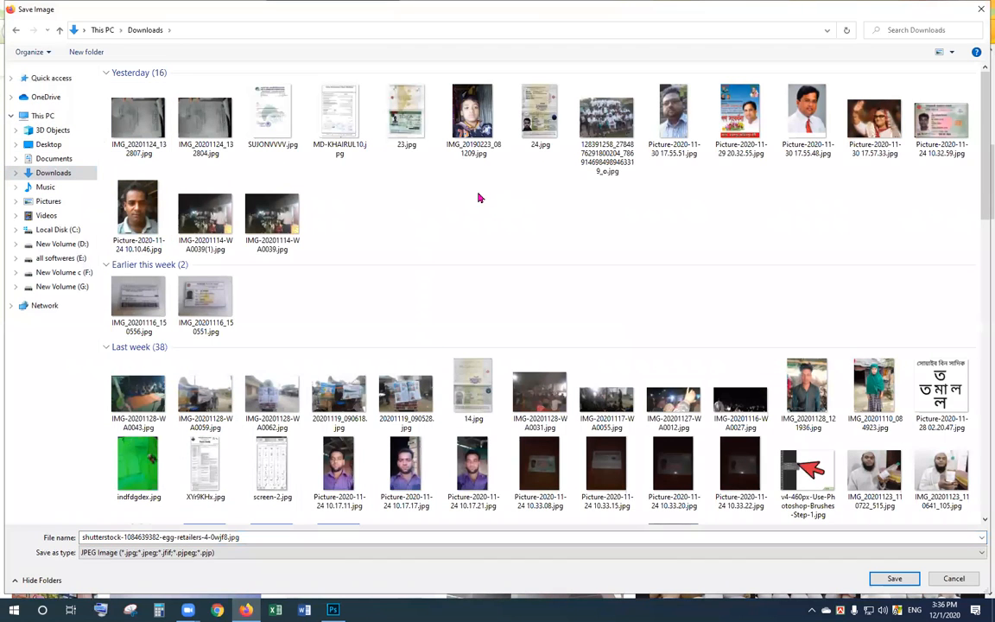
key(ctrl+shift+6)
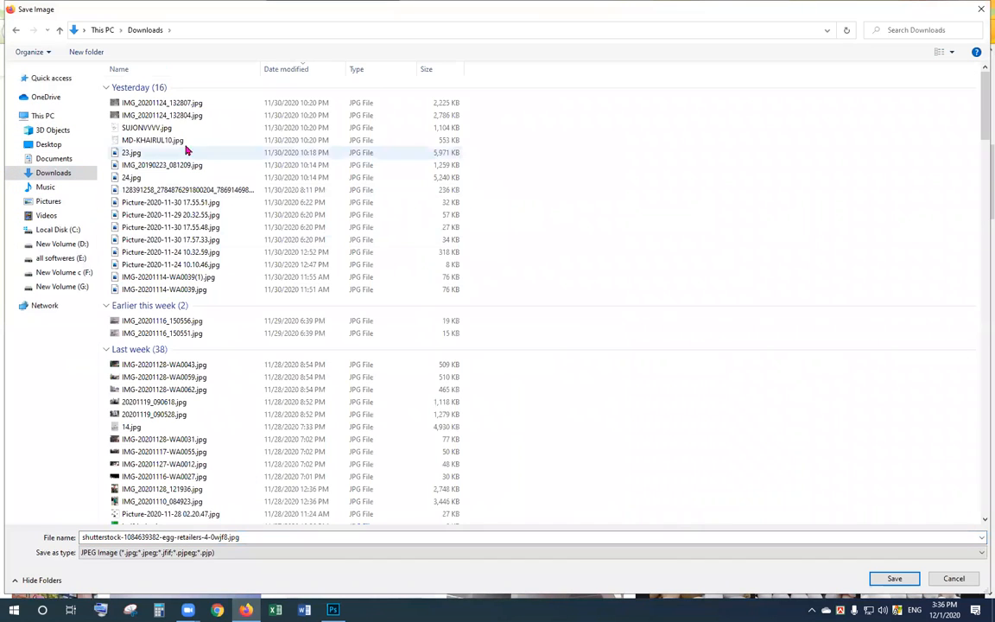
click(184, 104)
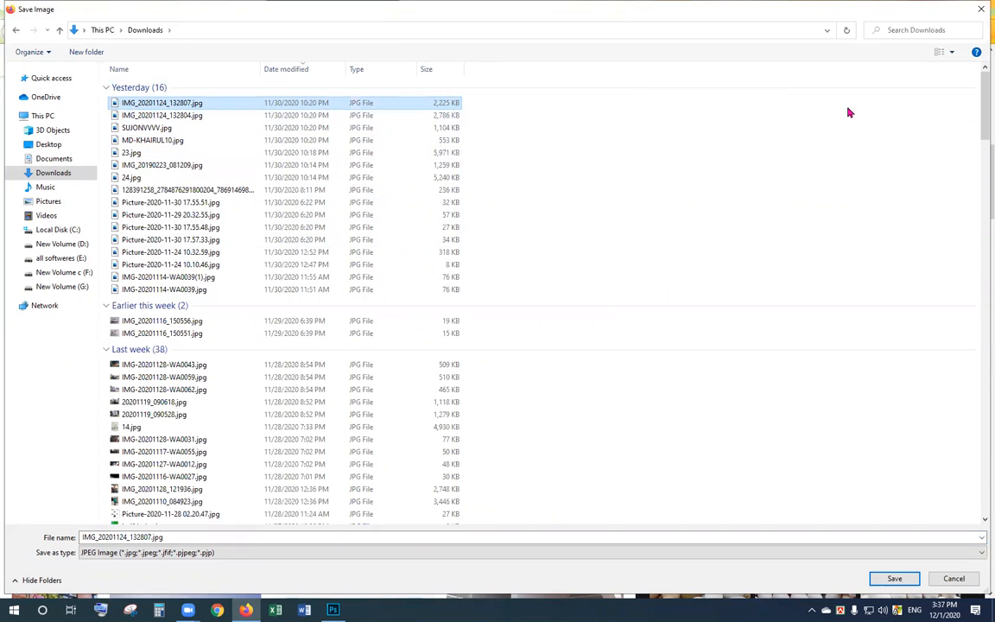
click(954, 578)
right_click(735, 192)
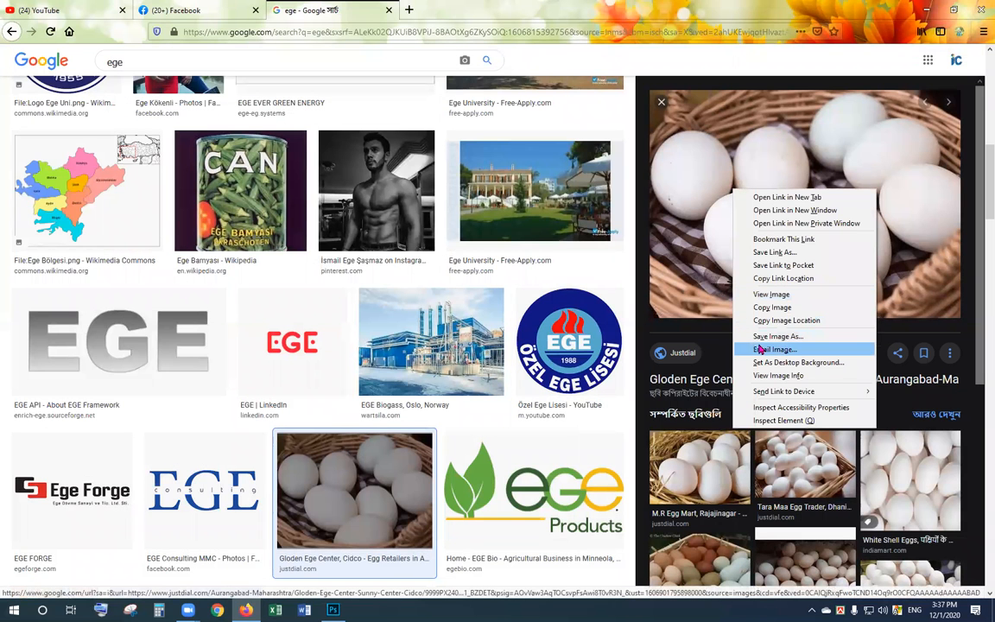
click(762, 337)
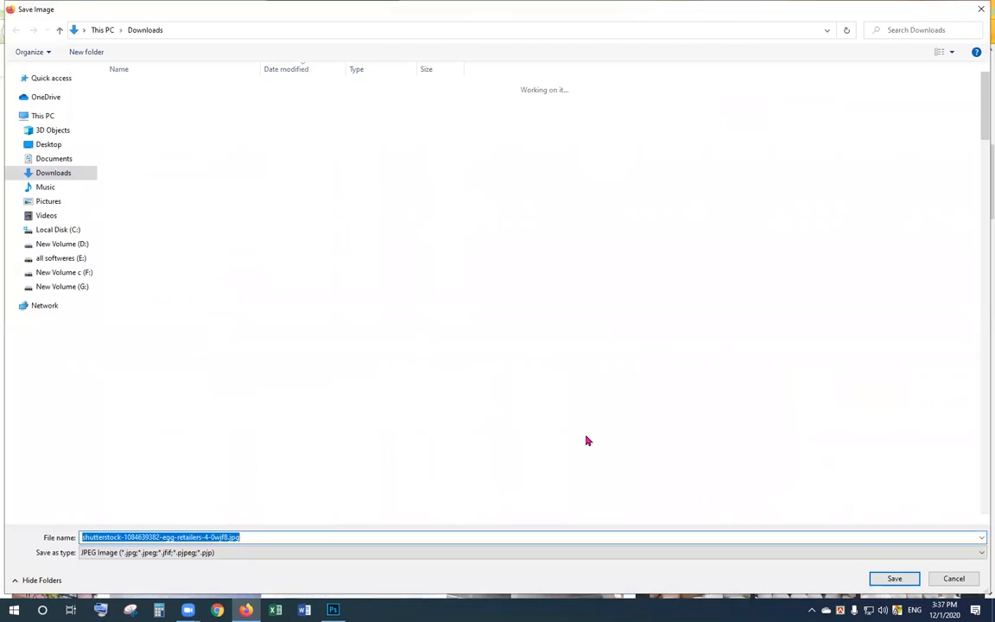
click(894, 578)
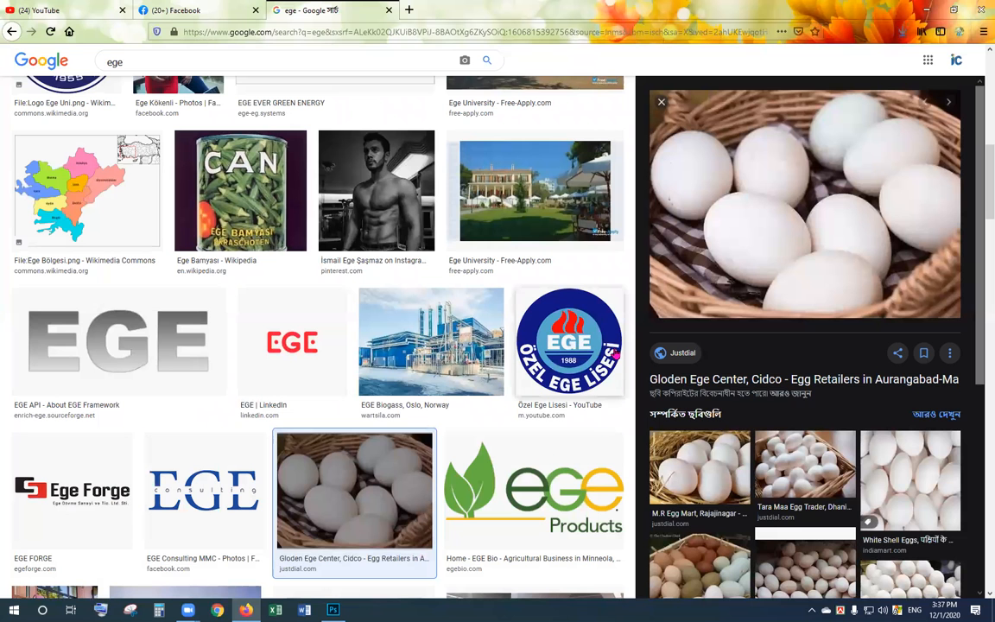
click(333, 610)
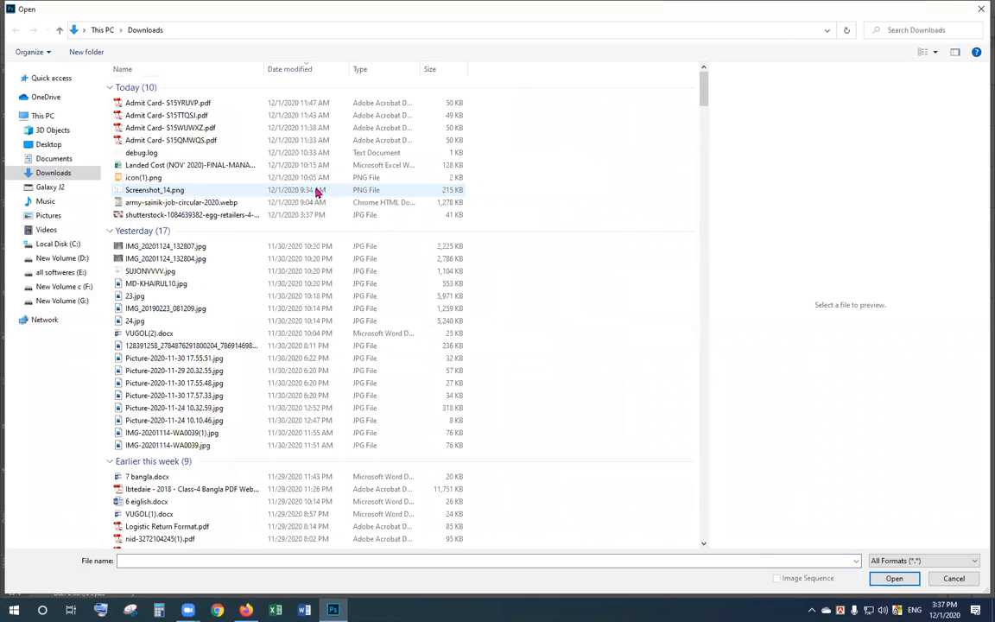
click(138, 190)
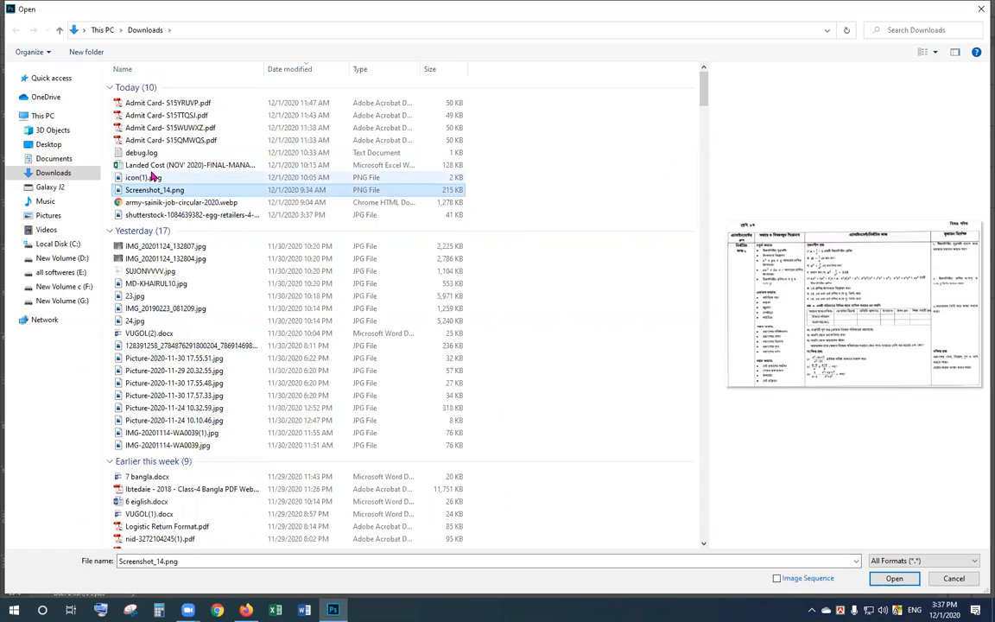
click(153, 174)
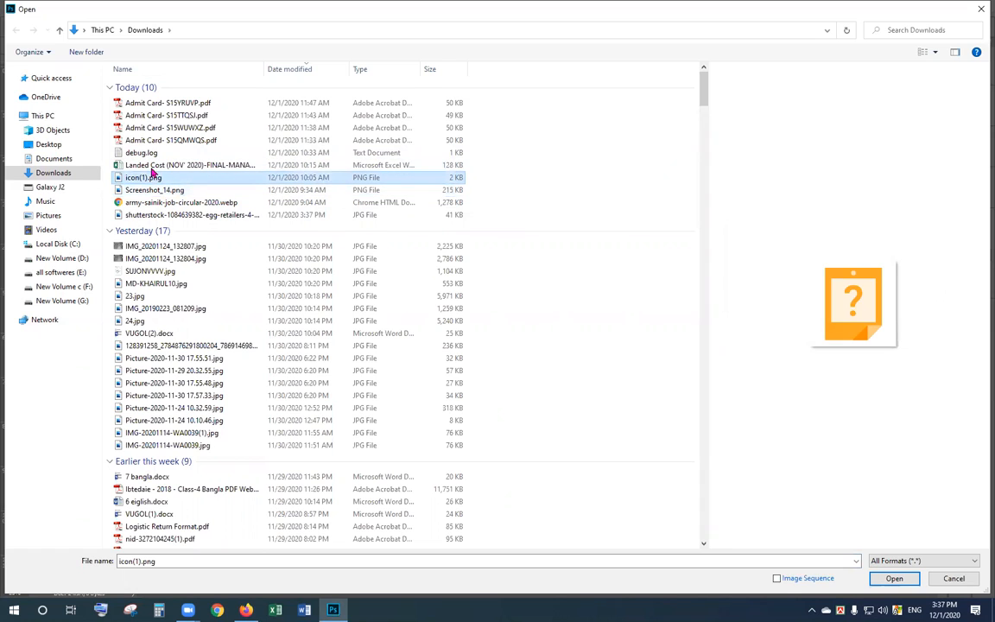
click(602, 146)
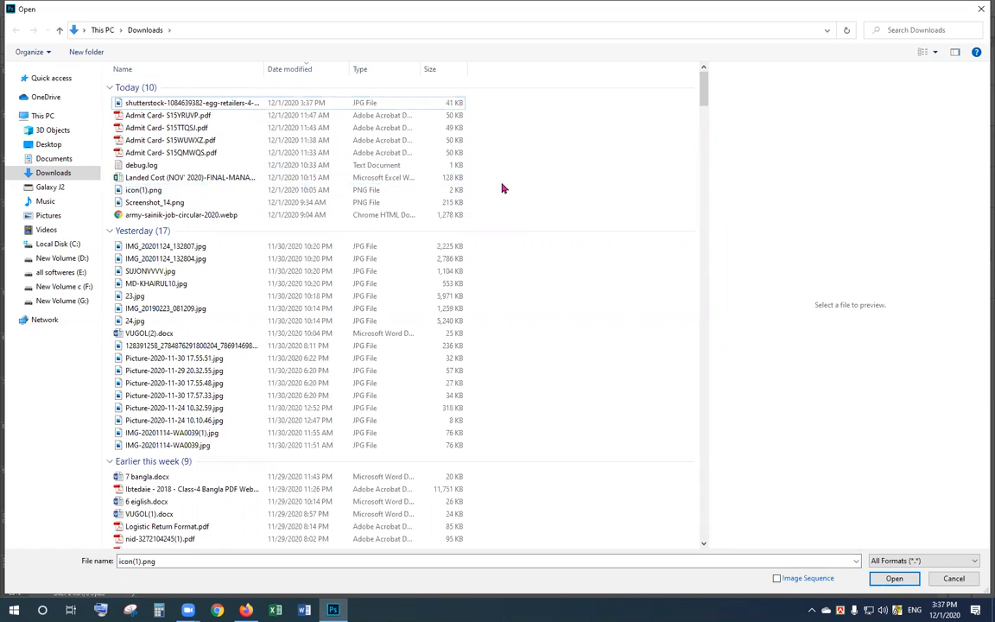
click(186, 105)
double_click(177, 102)
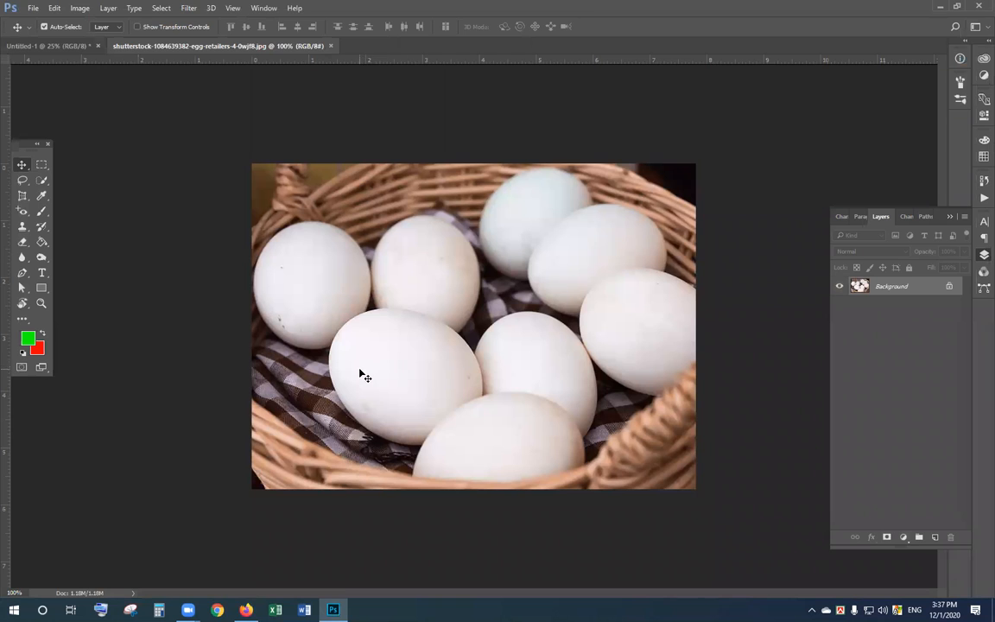
Step: Apply Levels to the photo with a black input of 65 and a midtone of 2.09, ending with the Move tool active
key(ctrl+l)
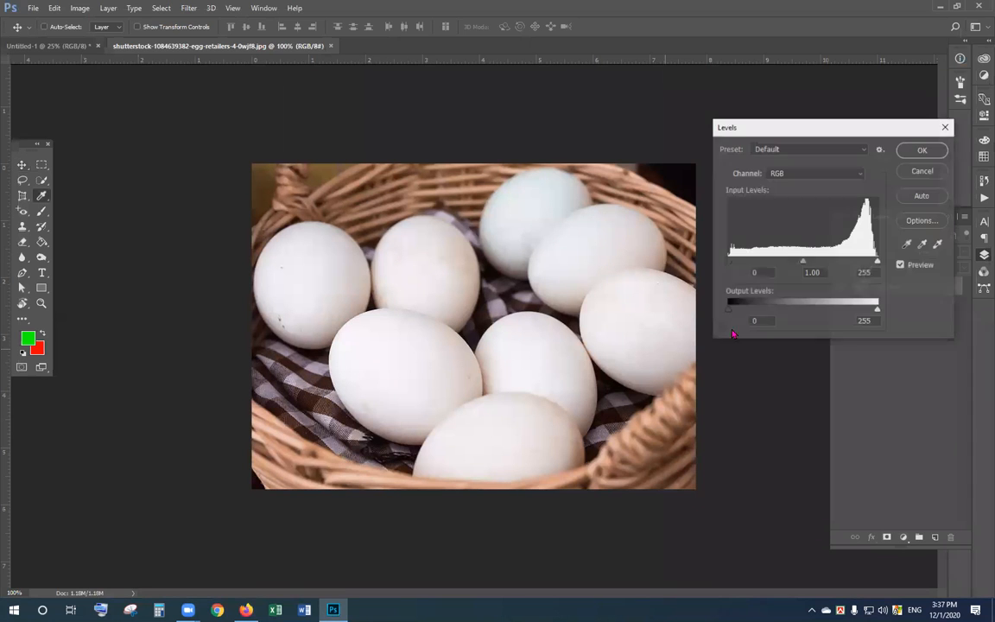
drag(803, 264, 767, 269)
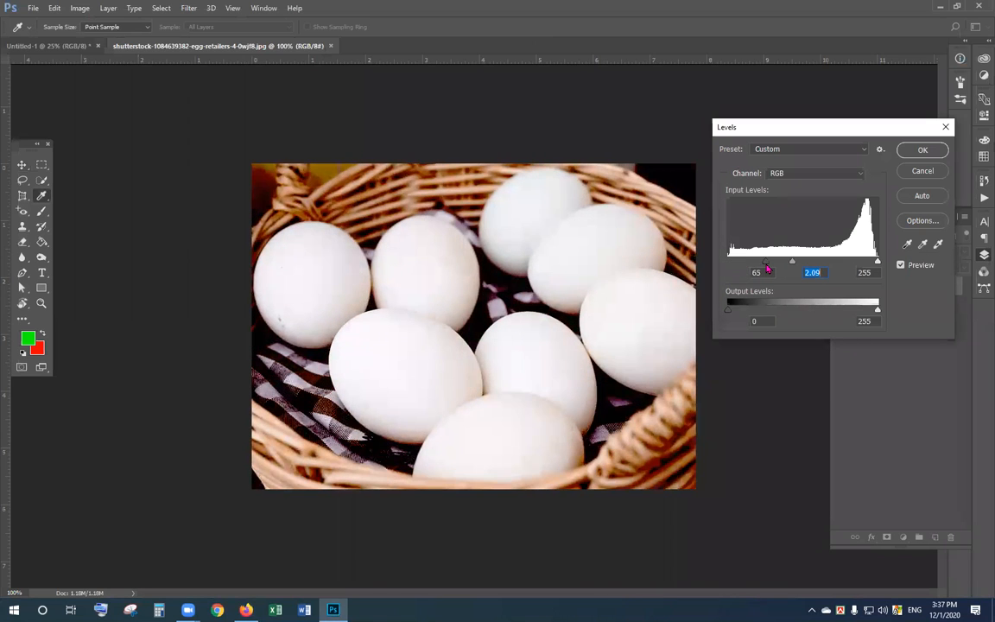
key(Return)
key(v)
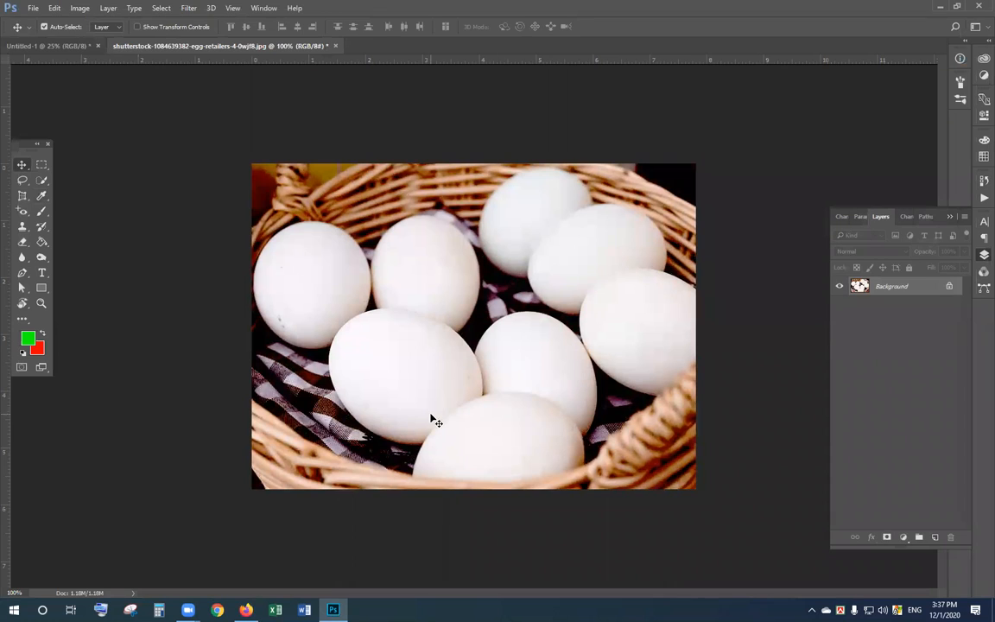
Step: Select the leftmost egg in the basket with the Quick Selection tool
click(39, 182)
click(69, 178)
drag(309, 243, 285, 282)
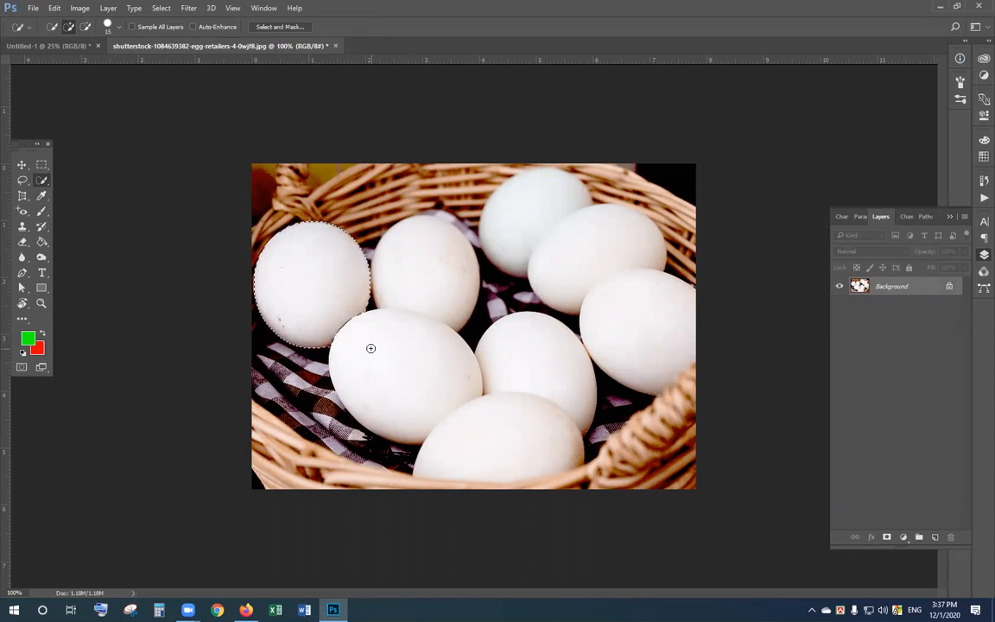
Step: Fill the whole selected egg with the green foreground colour using the Paint Bucket, and deselect it
key(g)
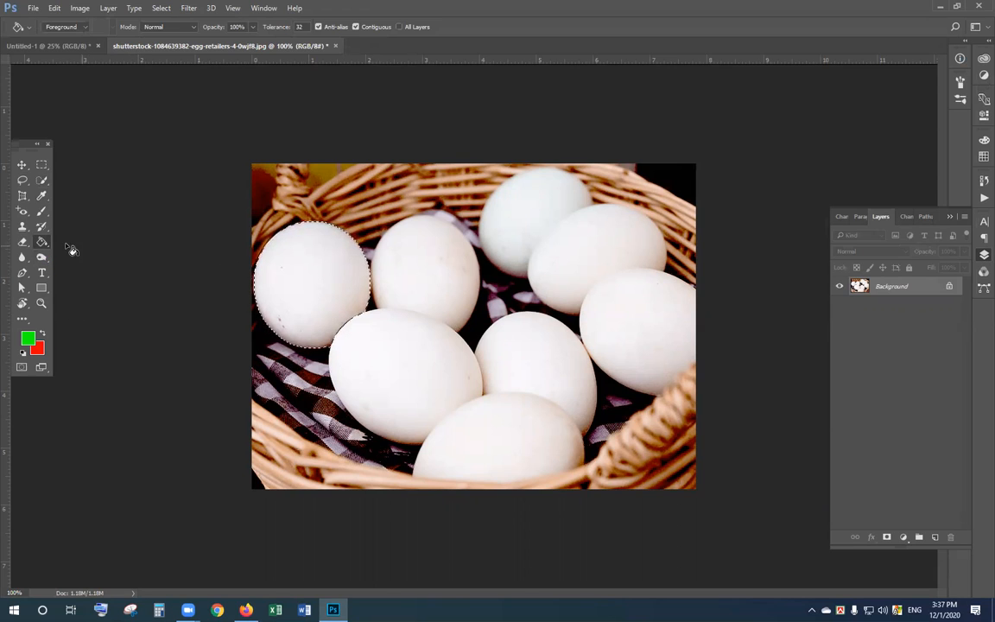
click(317, 287)
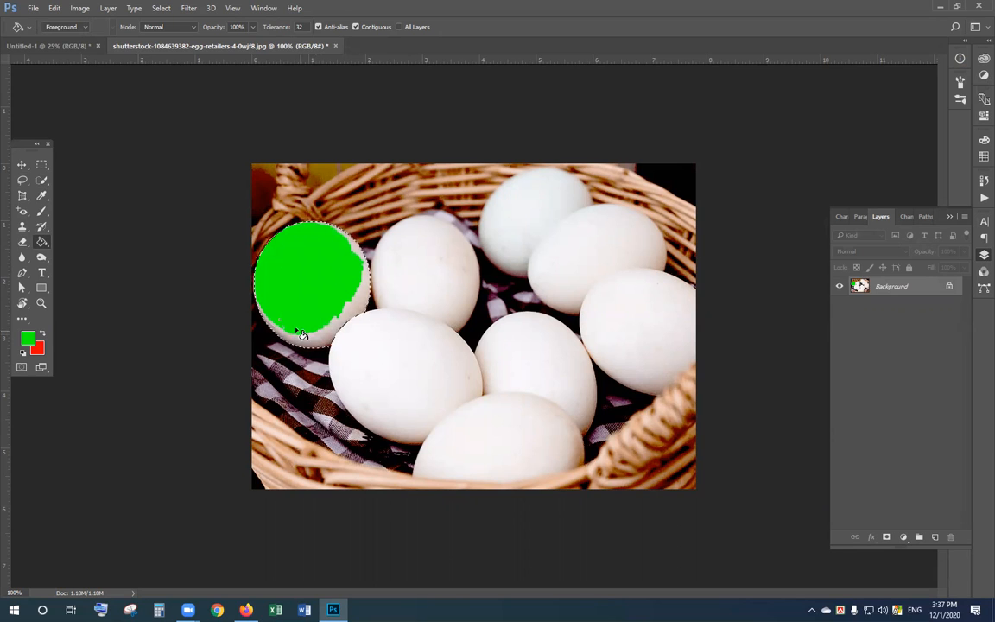
click(323, 342)
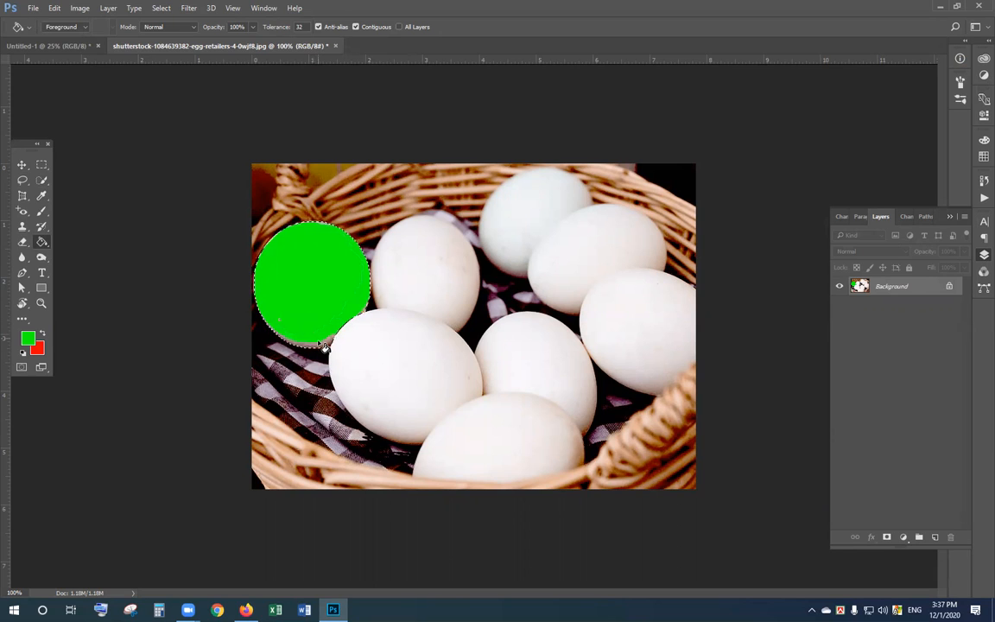
key(ctrl+d)
key(v)
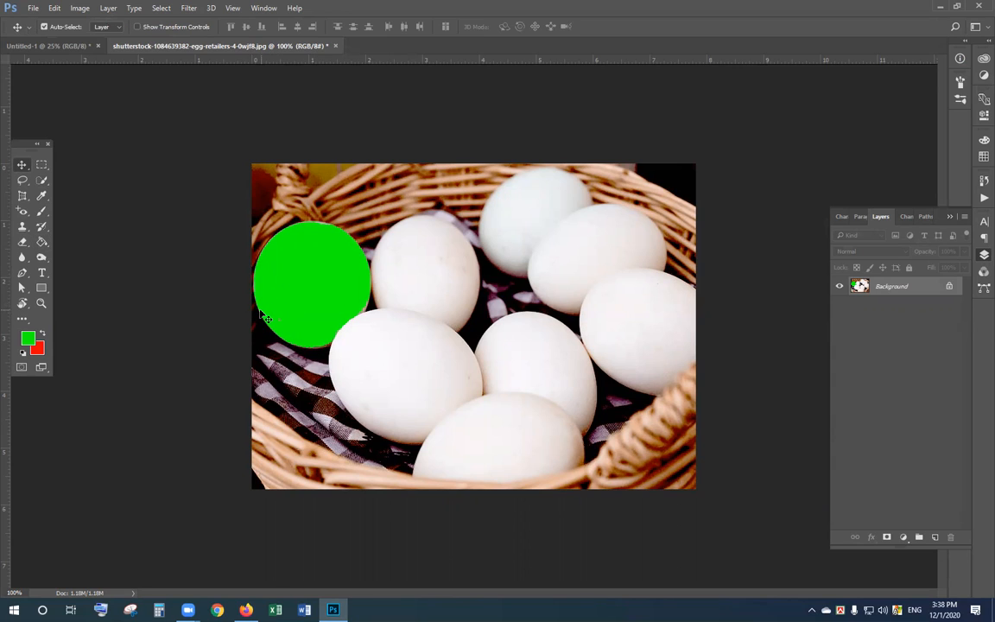
Step: Quick-select the front egg at the basket's lower rim, subtracting the egg behind it from the selection
key(w)
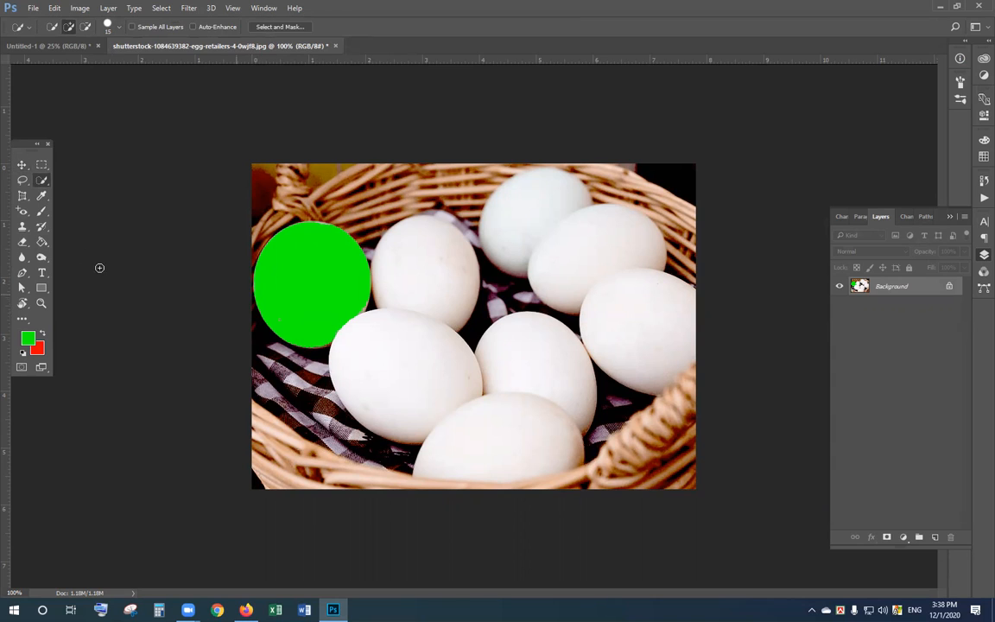
drag(467, 456, 511, 440)
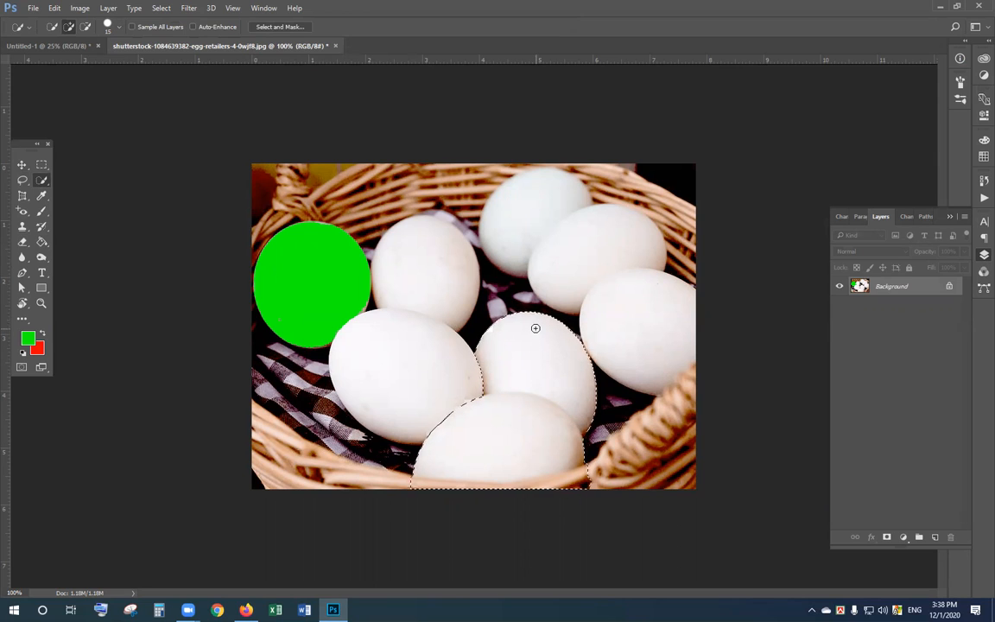
alt+click(534, 360)
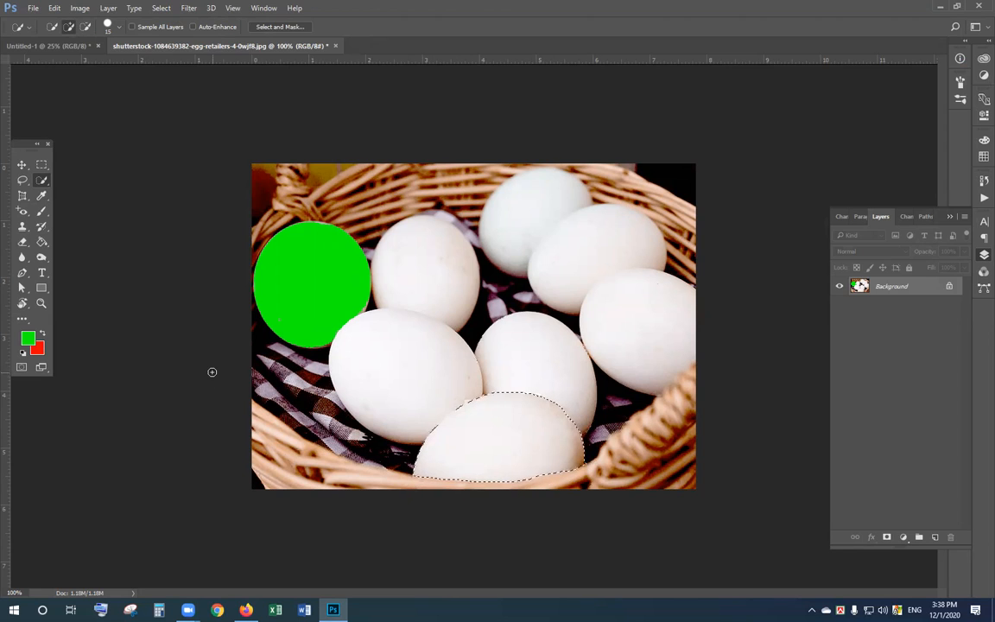
Step: Fill the whole selected front egg with yellow #fee900 using the Paint Bucket, and deselect it
key(g)
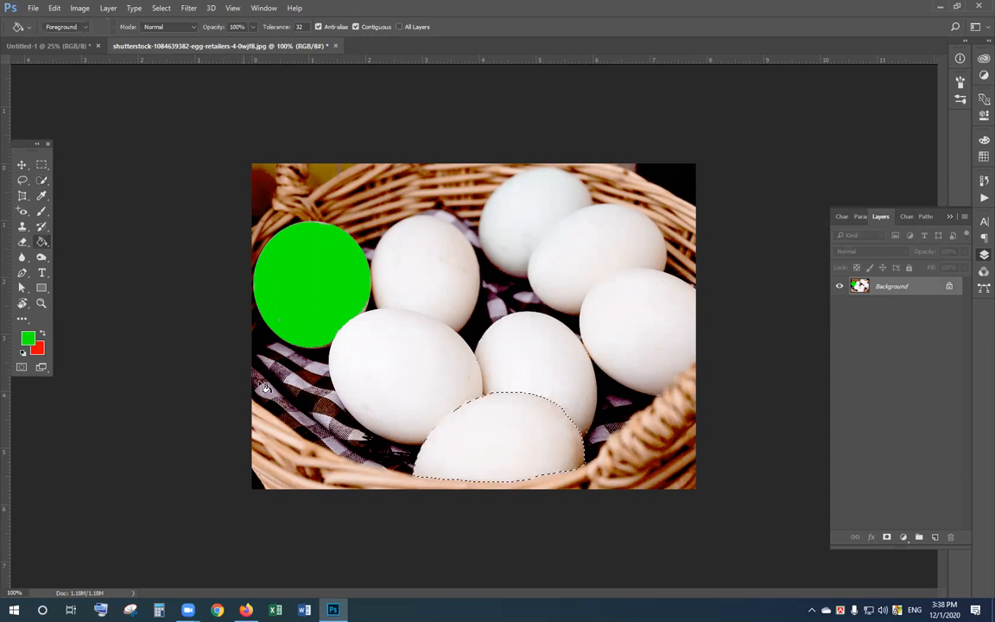
click(27, 339)
drag(442, 218, 488, 267)
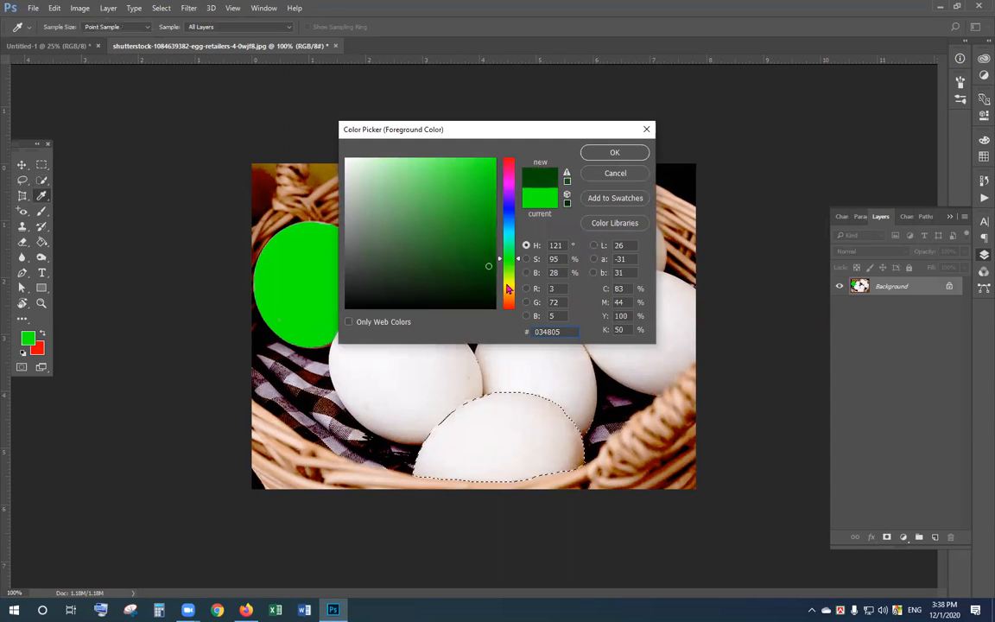
click(508, 287)
click(495, 159)
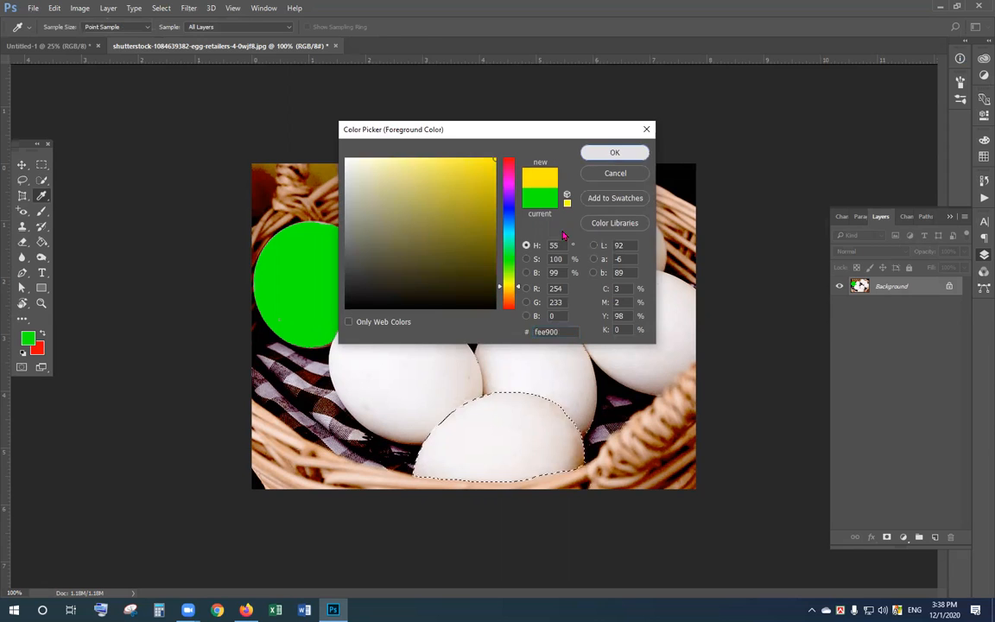
key(Return)
click(498, 428)
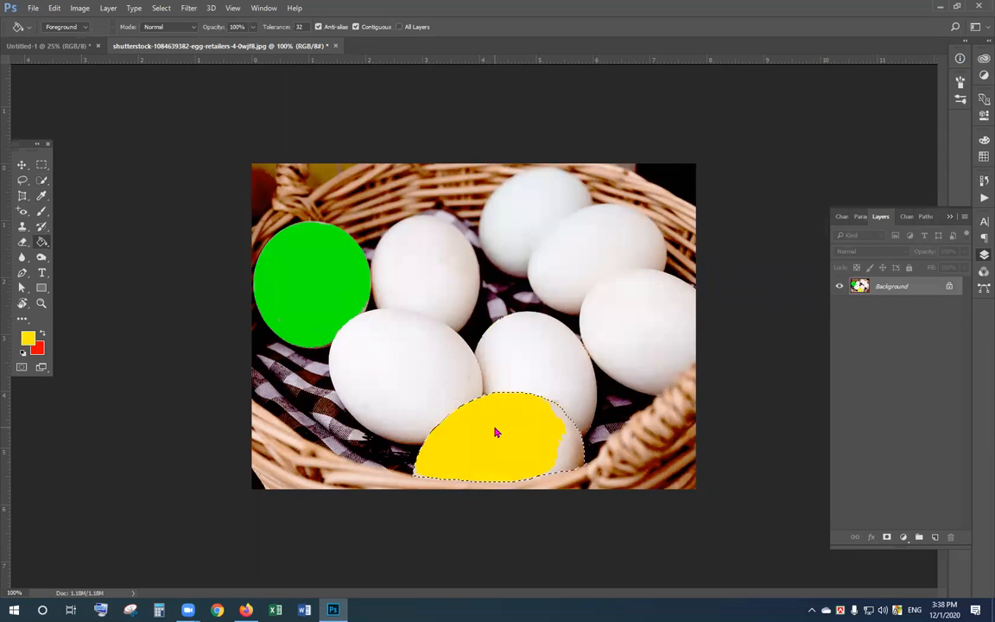
click(577, 465)
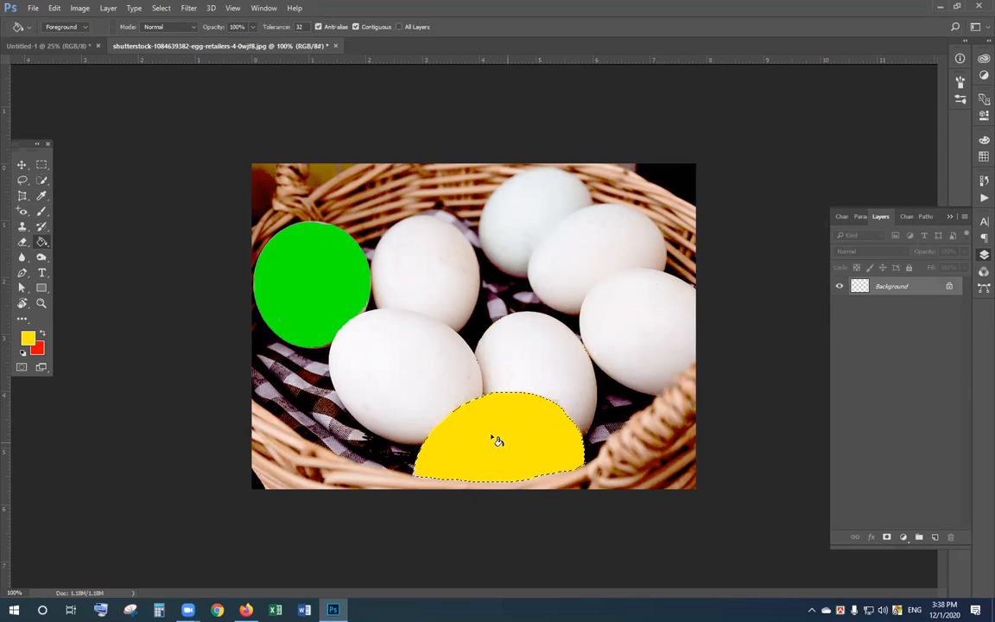
key(ctrl+d)
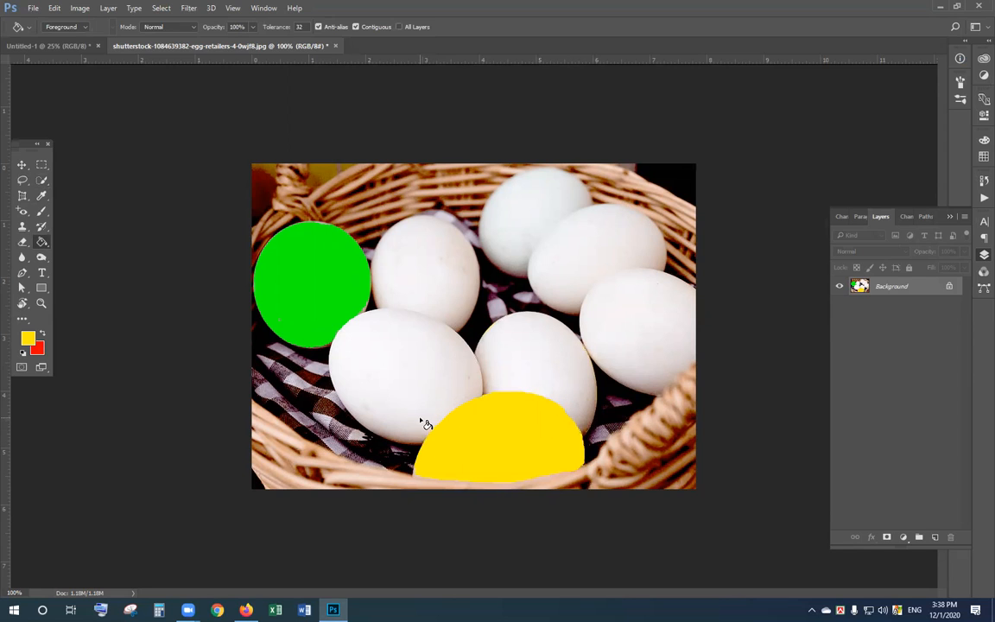
key(v)
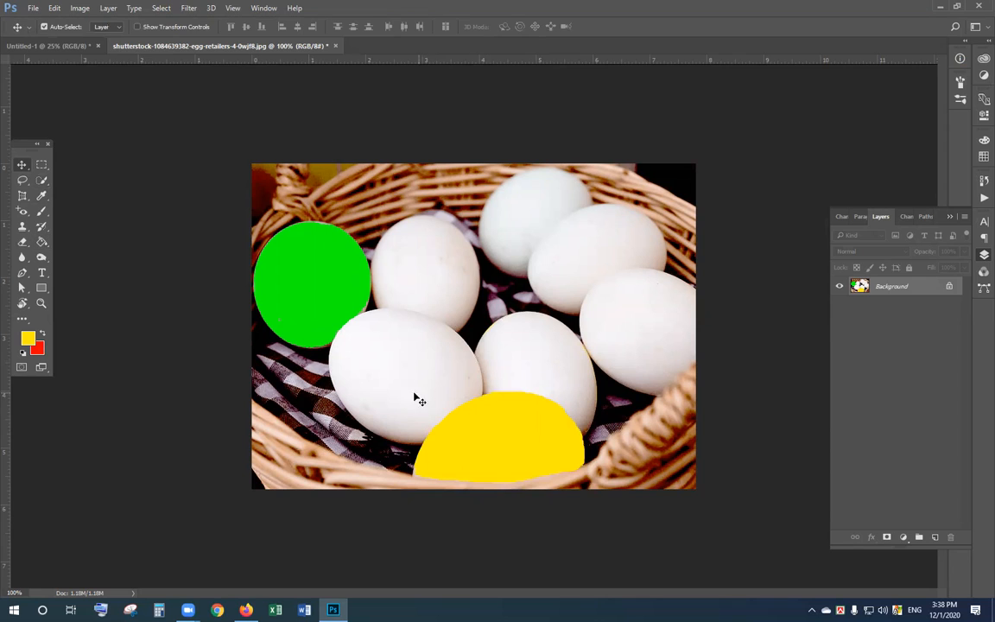
Step: Select the large white egg between the green and yellow eggs with the Quick Selection tool
key(w)
mouse_move(397, 358)
mouse_down()
mouse_move(390, 397)
mouse_move(423, 337)
mouse_move(426, 228)
mouse_move(430, 300)
mouse_move(446, 238)
mouse_up()
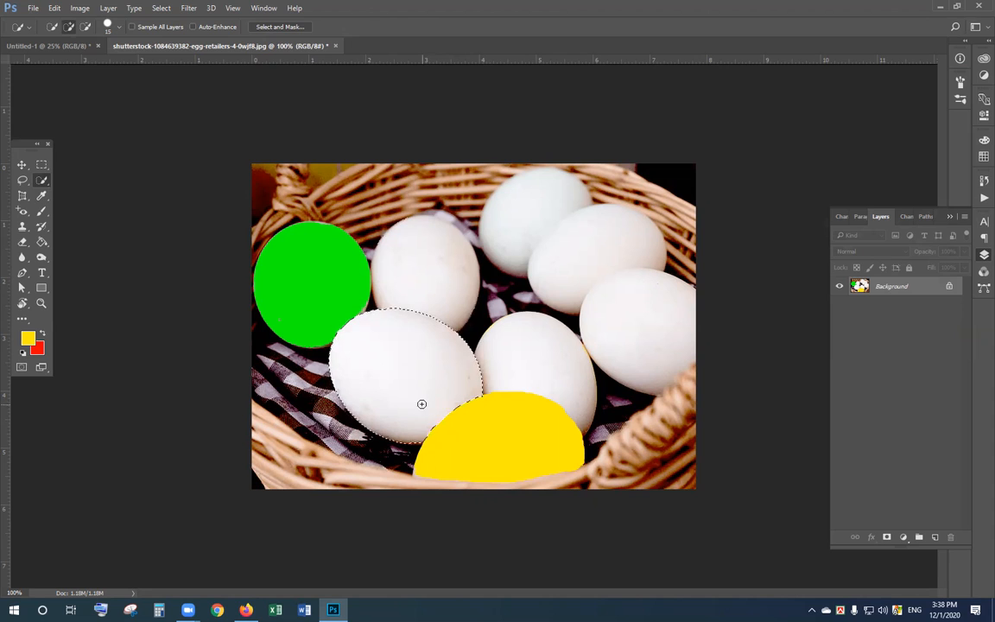
Step: Try filling the selected large egg with a bluish green using the Paint Bucket, and undo the fill
key(g)
click(28, 338)
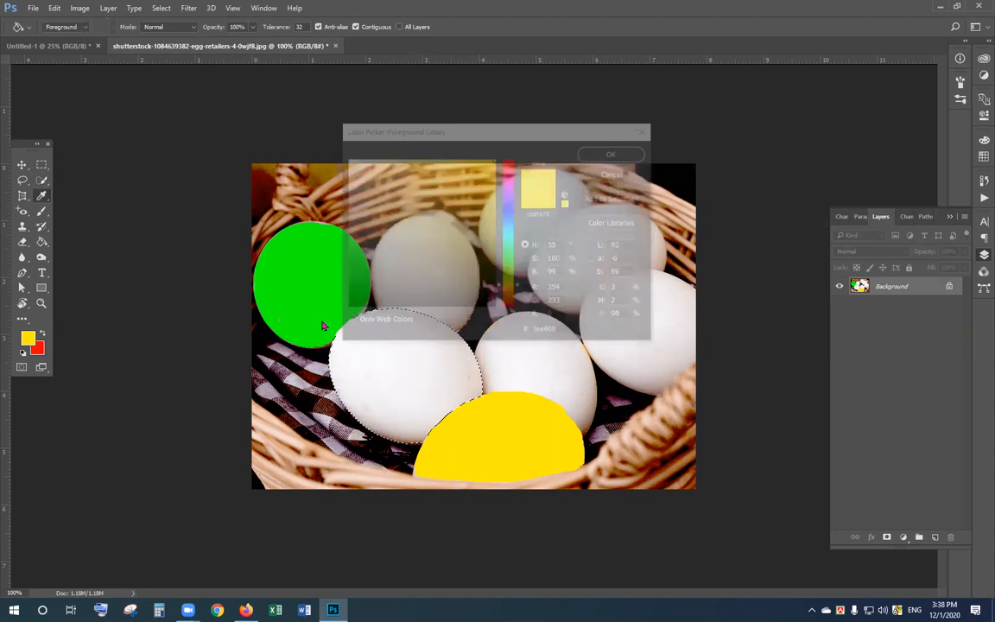
drag(505, 262, 511, 250)
click(615, 153)
click(405, 377)
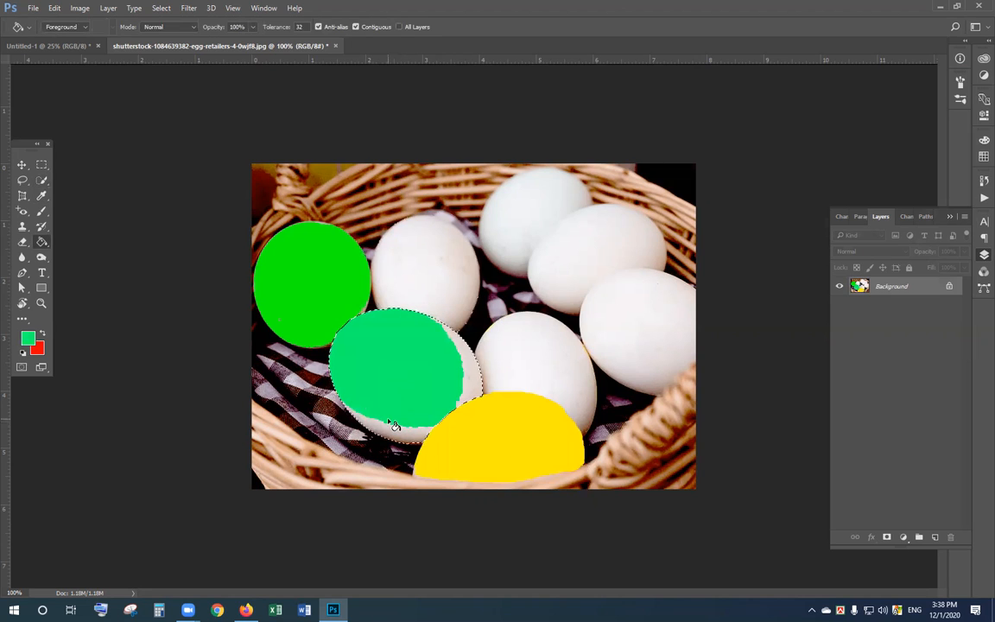
key(ctrl+z)
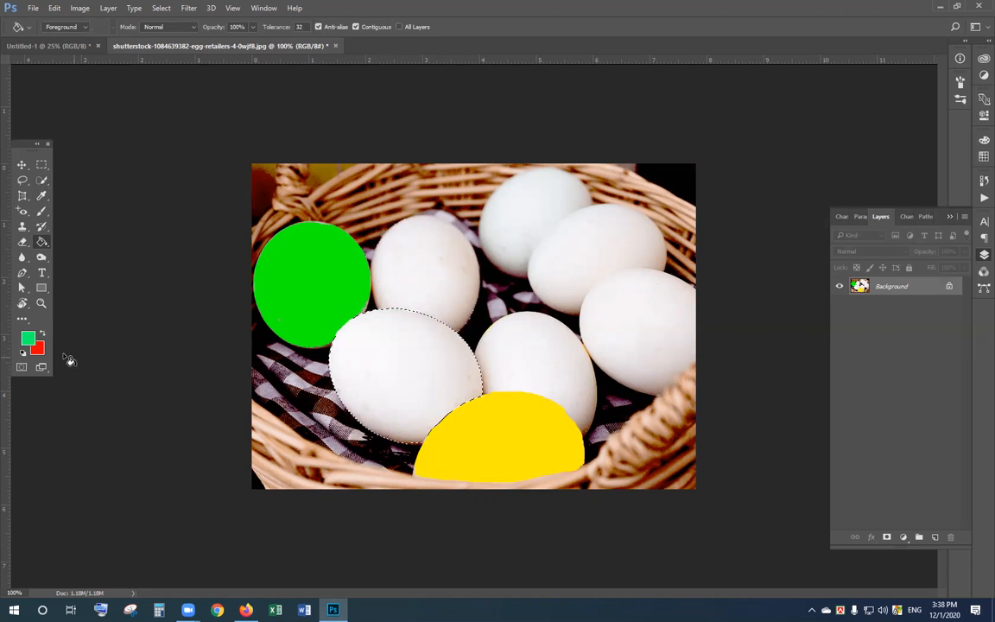
Step: Fill the whole selected large egg with orange #fe7200 using the Paint Bucket, and deselect it
click(28, 339)
drag(506, 294, 507, 298)
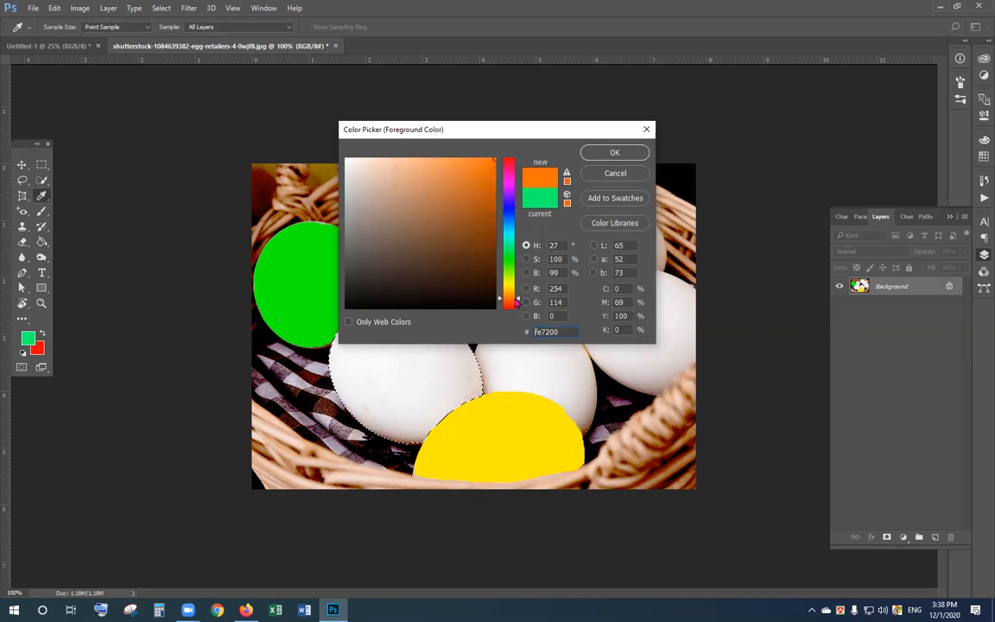
click(637, 155)
click(389, 358)
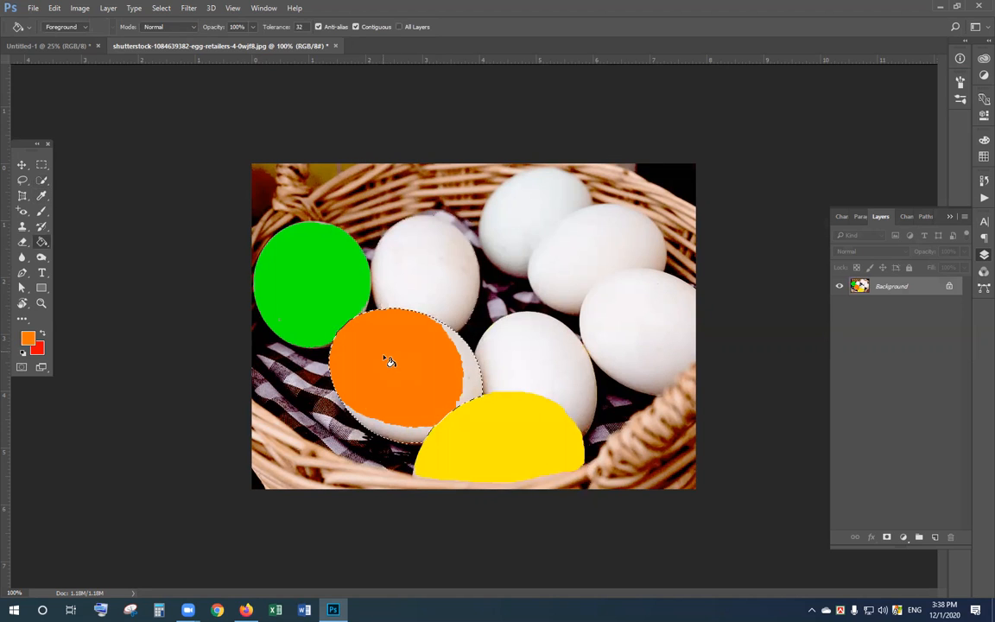
click(406, 423)
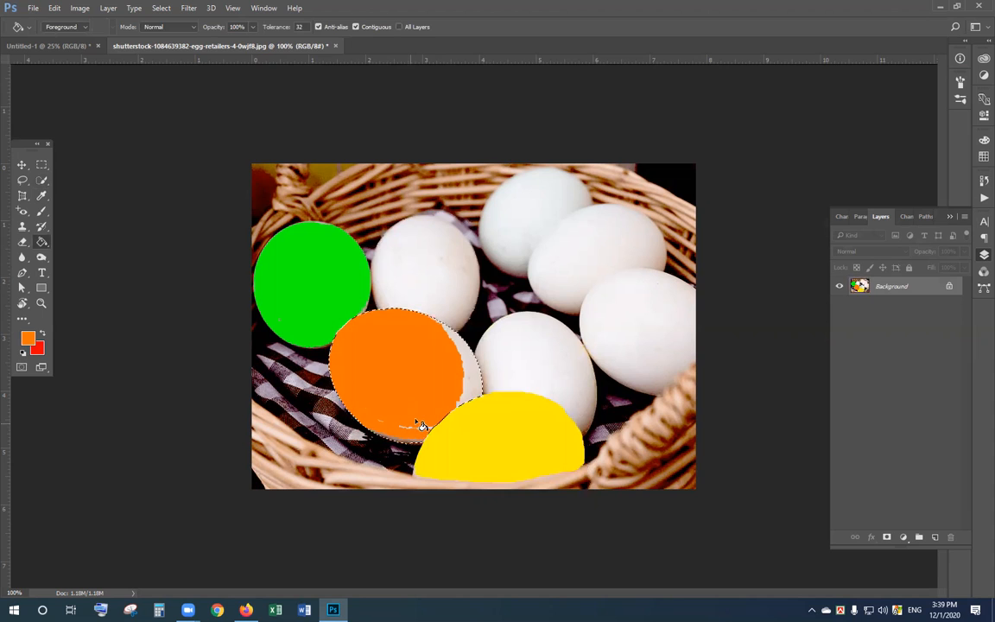
click(473, 394)
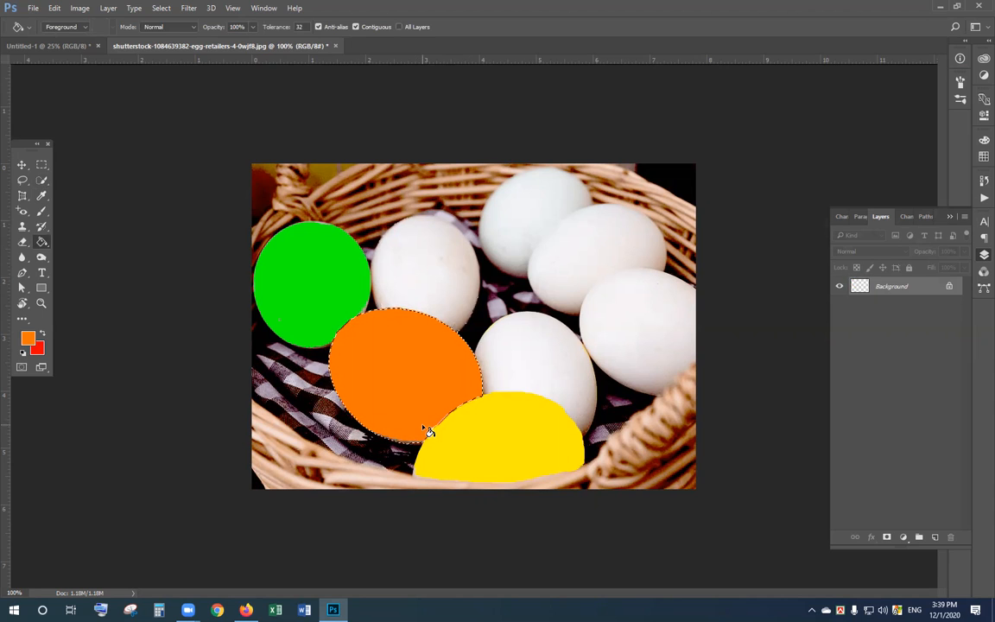
key(ctrl+d)
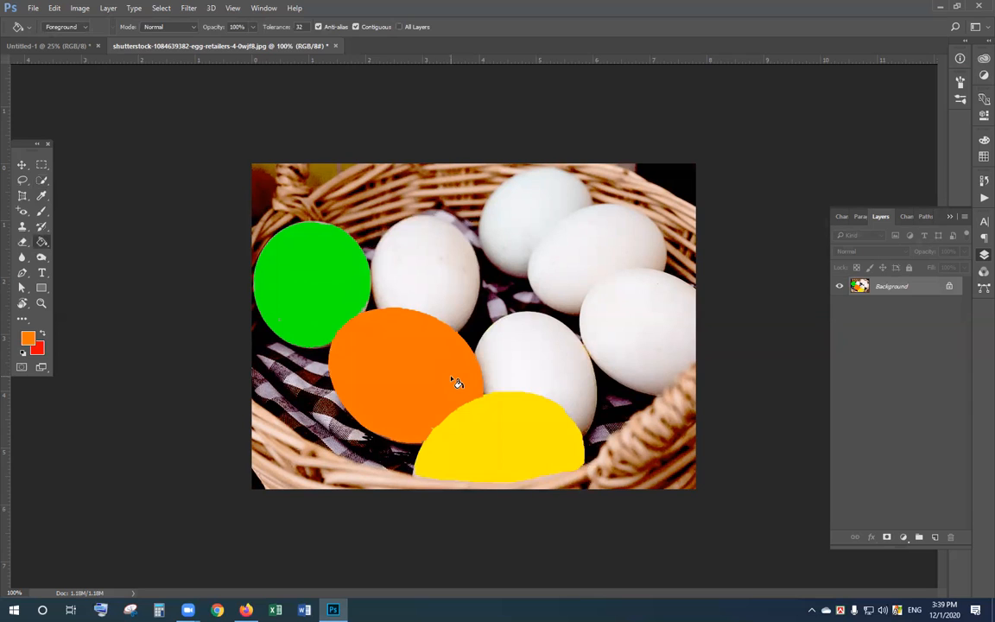
Step: Quick-select the white egg at the basket's right edge, subtracting the basket rim and keeping the other white eggs out of the selection
key(w)
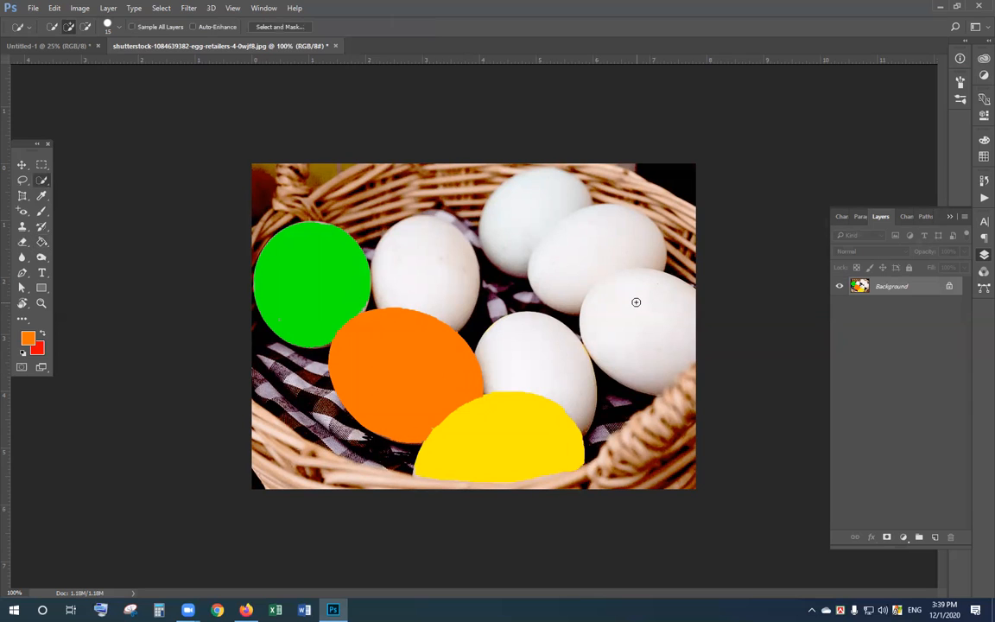
mouse_move(629, 304)
mouse_down()
mouse_move(638, 335)
mouse_move(605, 359)
mouse_move(670, 394)
mouse_up()
drag(667, 396, 681, 380)
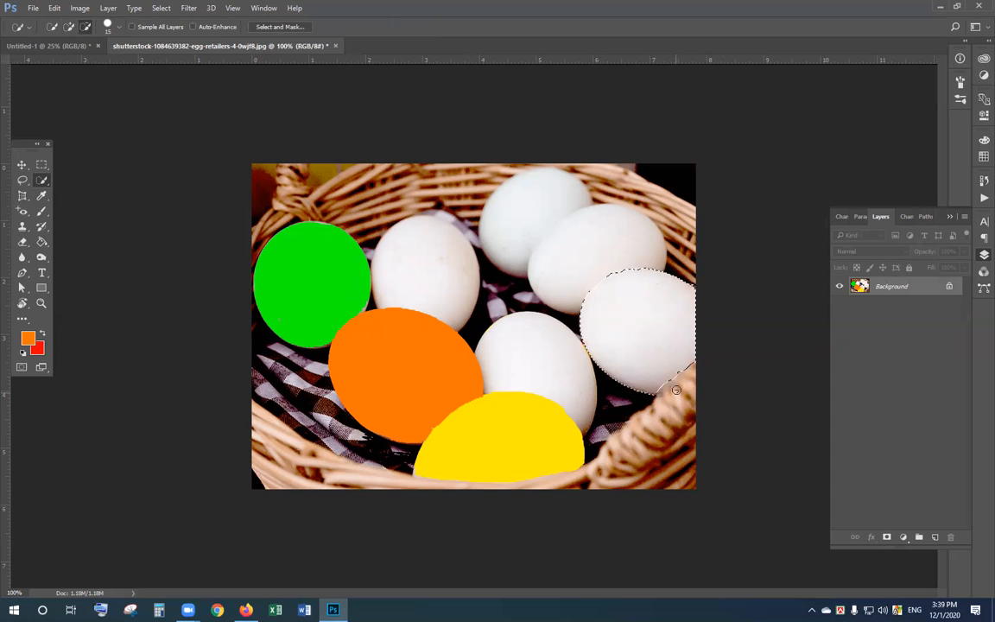
click(524, 362)
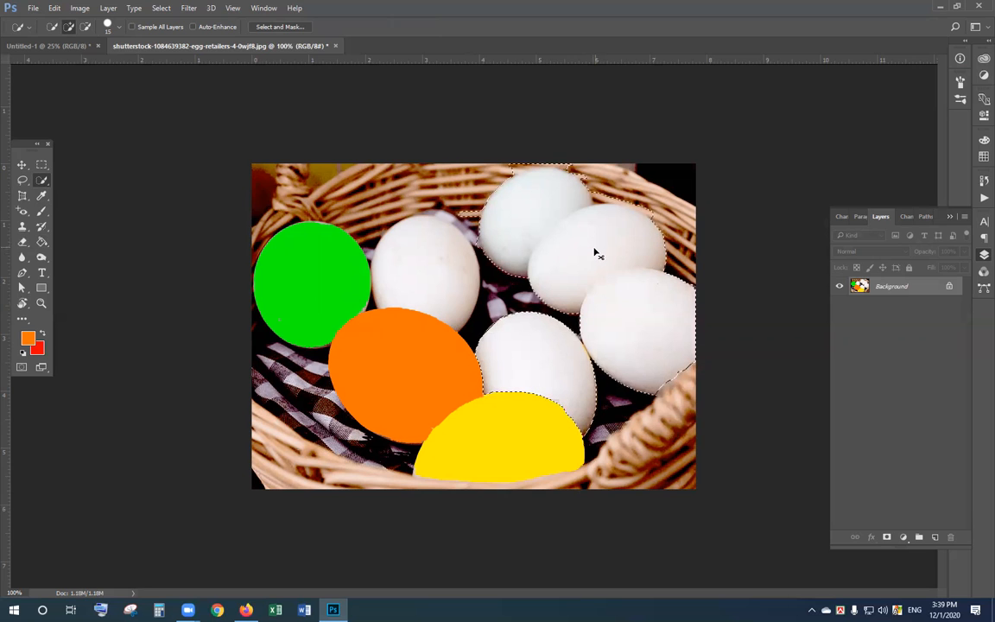
key(ctrl+z)
Step: Fill the selected right-hand egg with blue #0012fe using the Paint Bucket, and deselect it
key(g)
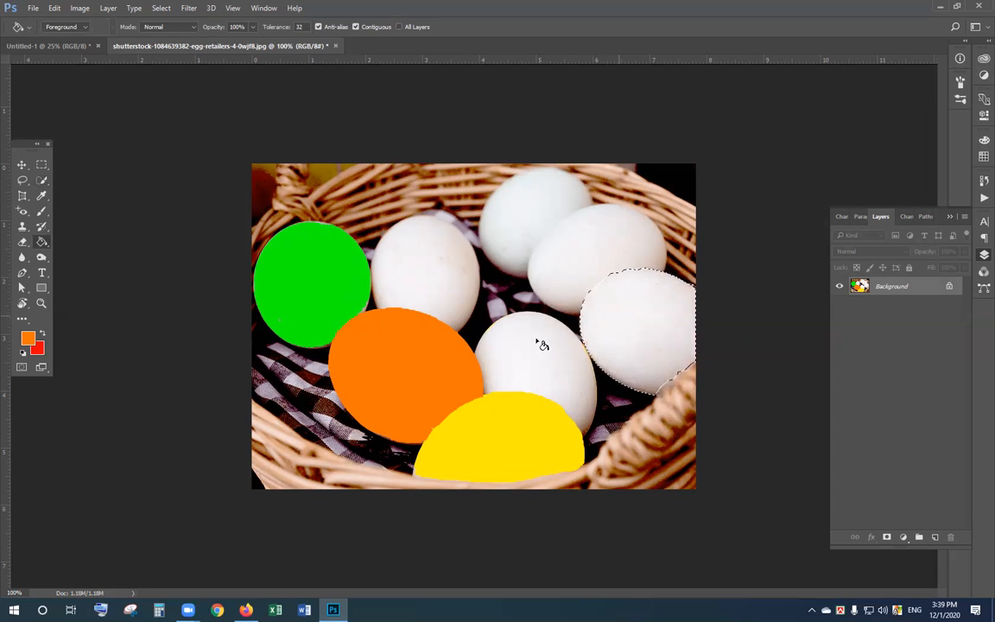
click(27, 338)
click(508, 209)
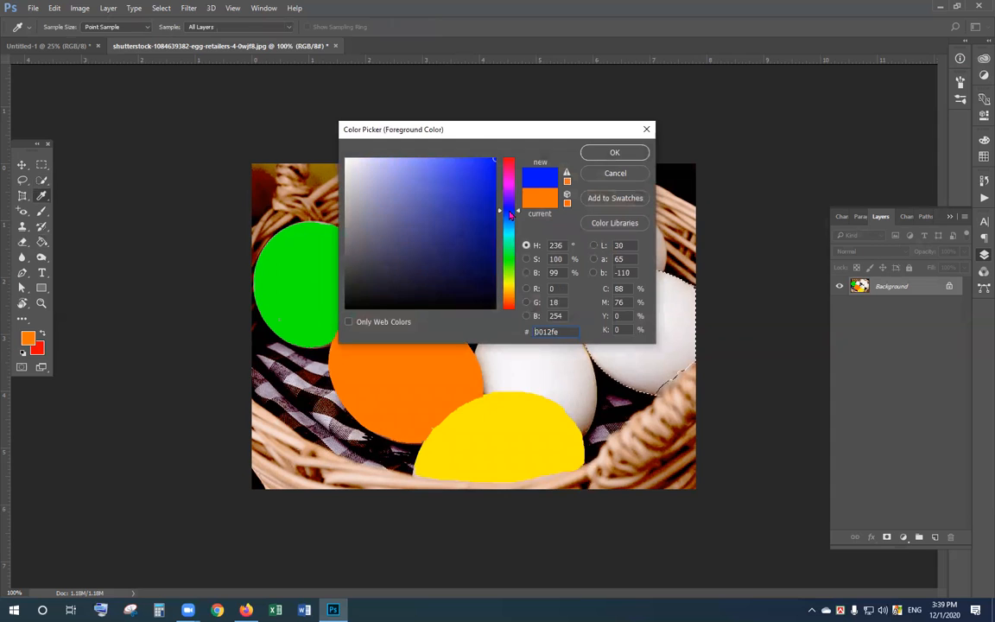
click(615, 153)
click(666, 321)
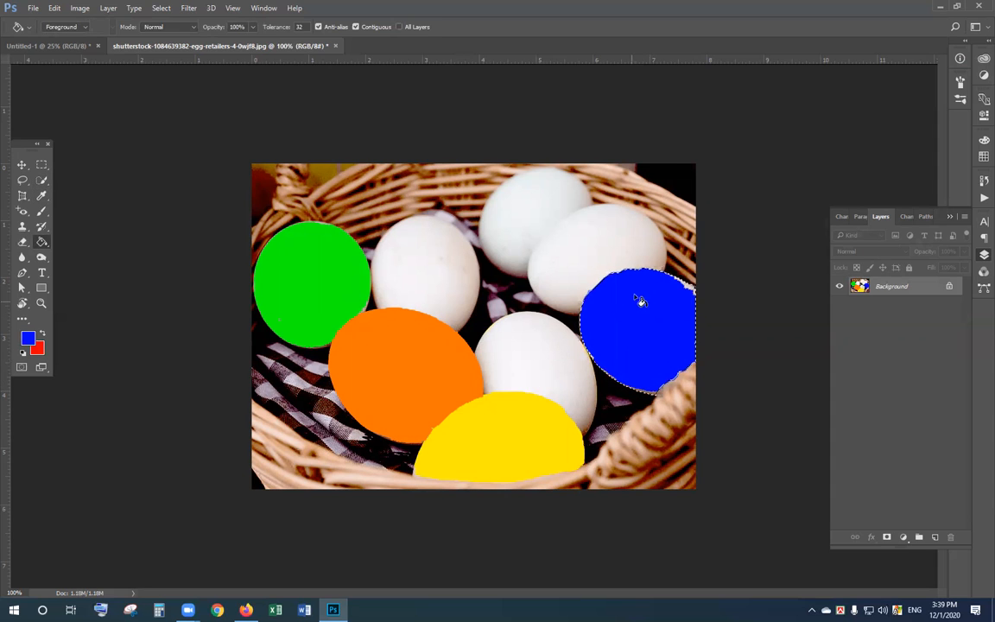
click(694, 294)
key(ctrl+d)
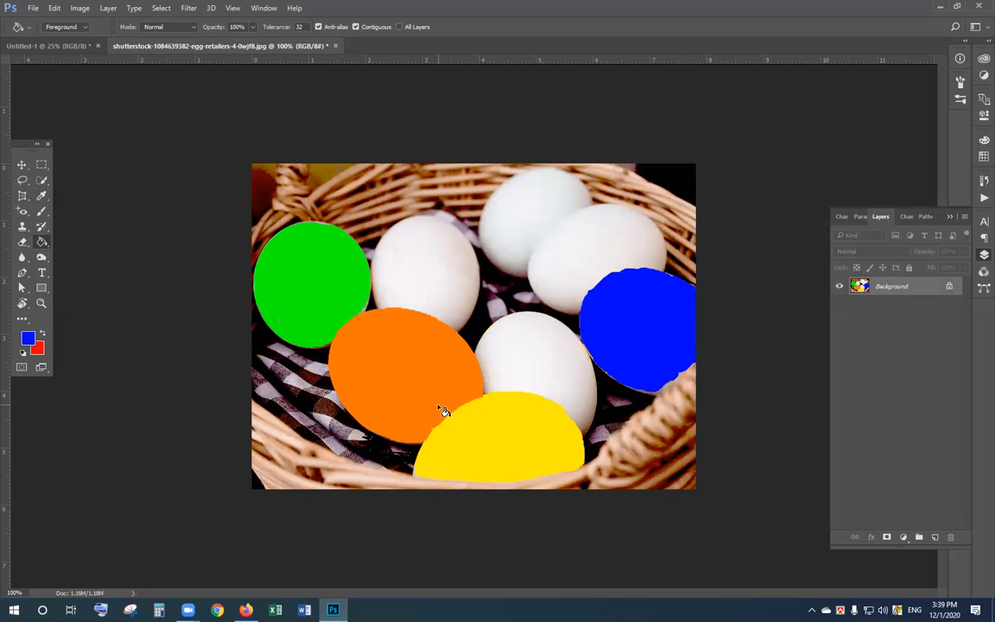
Step: Quick-select the white egg between the orange and blue eggs and switch to the Gradient tool
key(v)
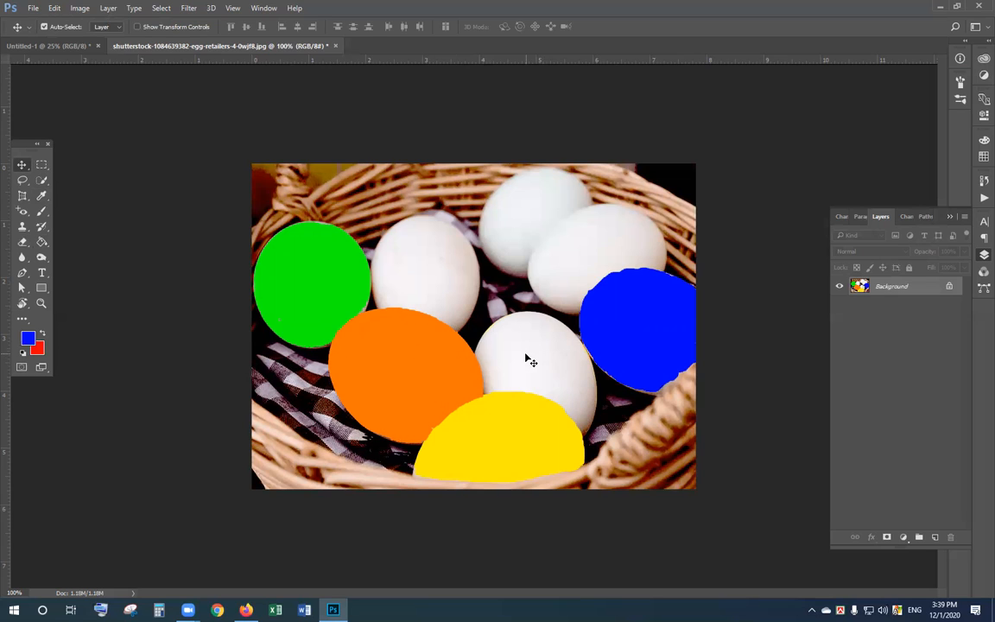
key(w)
drag(533, 369, 534, 345)
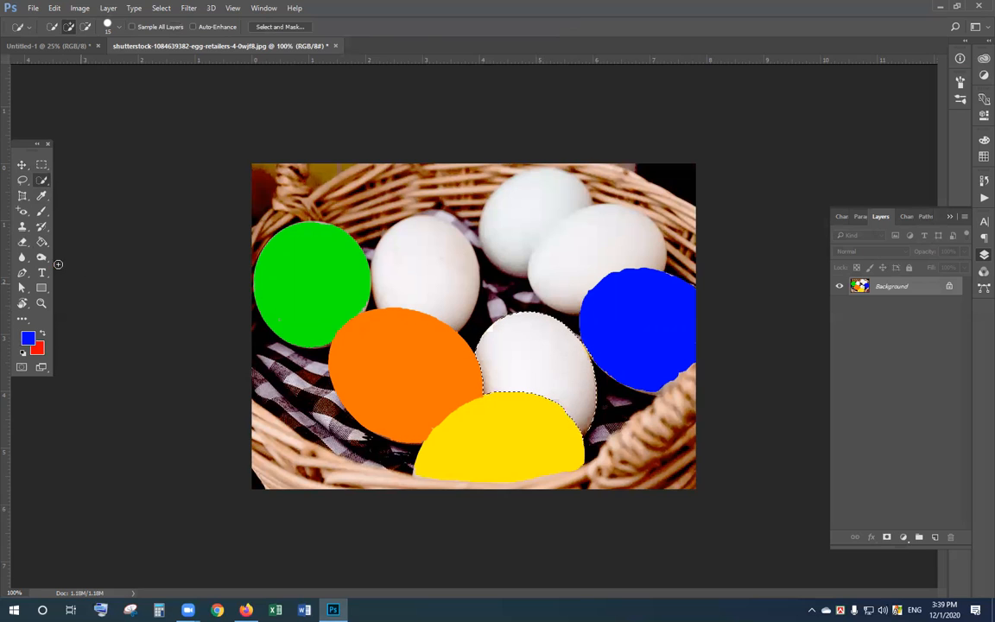
click(42, 243)
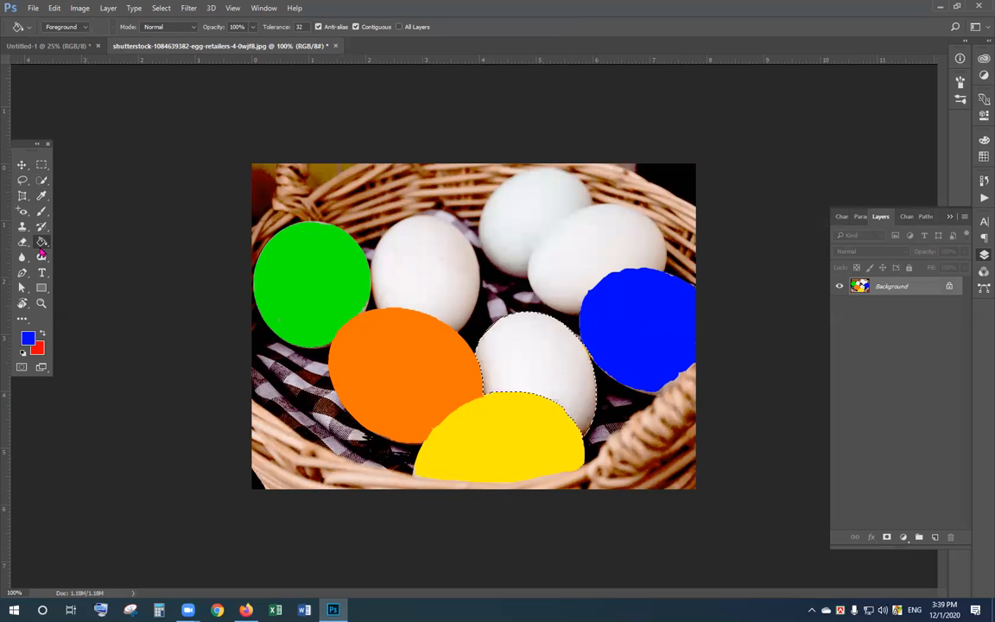
right_click(42, 246)
click(86, 239)
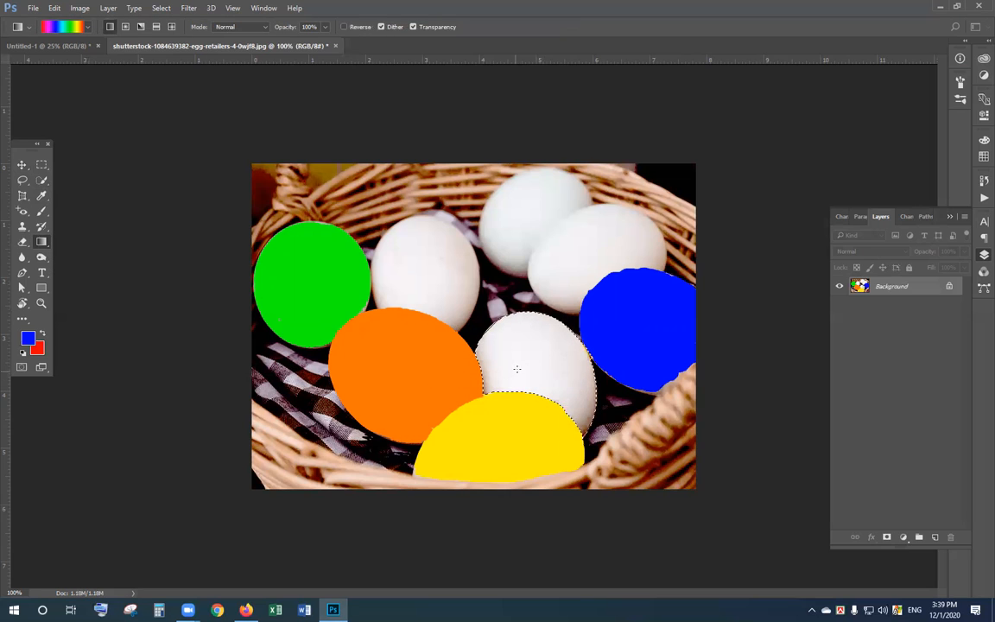
Step: Try the rainbow gradient and the orange-yellow-orange gradient across the selected egg in different directions, keeping the egg selected
drag(505, 342, 583, 371)
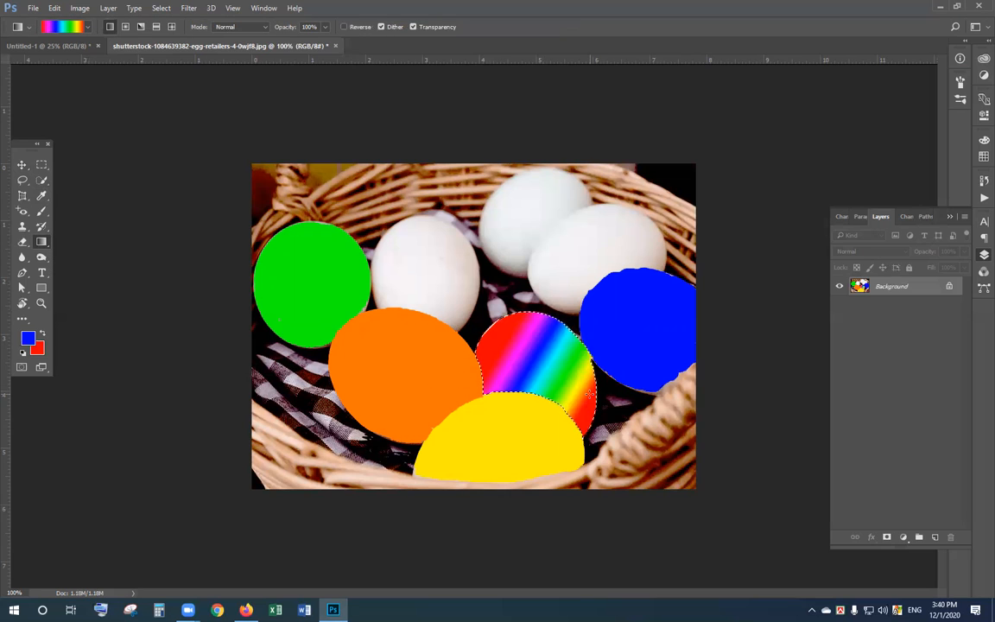
drag(514, 321, 527, 380)
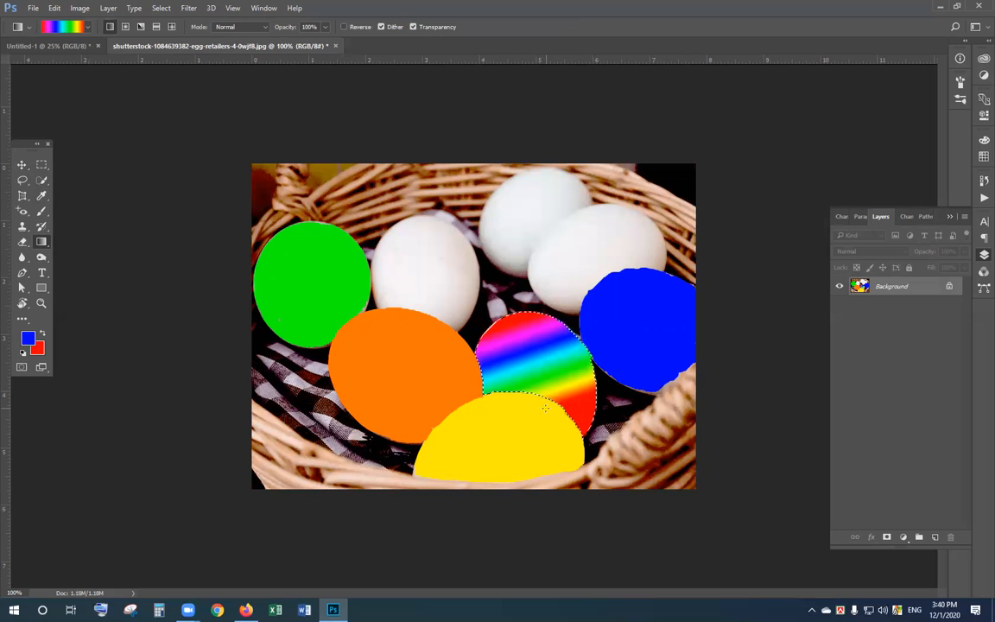
click(86, 27)
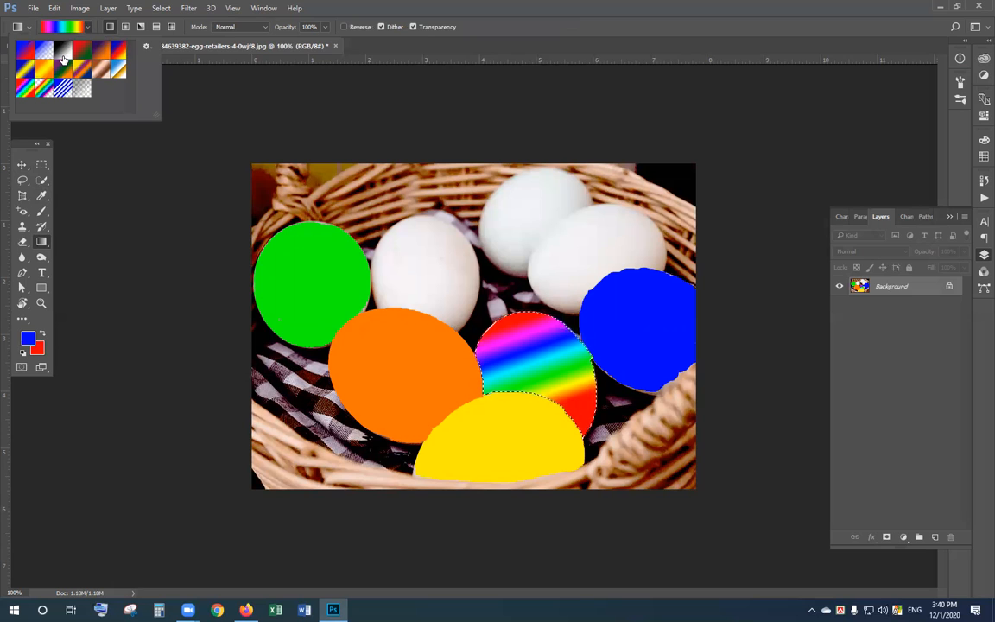
click(44, 68)
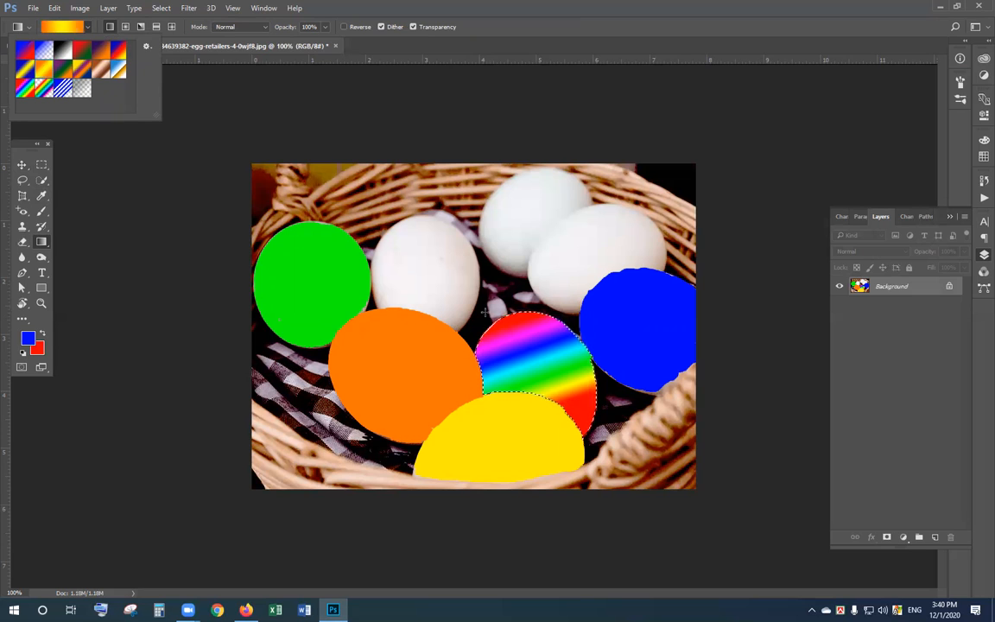
click(467, 259)
drag(477, 314, 527, 358)
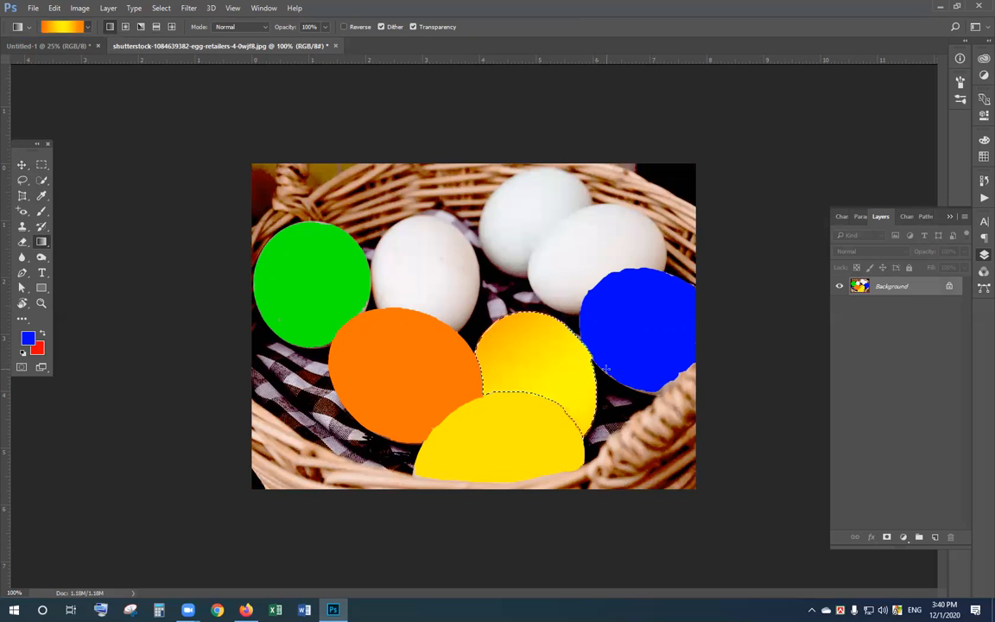
drag(493, 321, 553, 376)
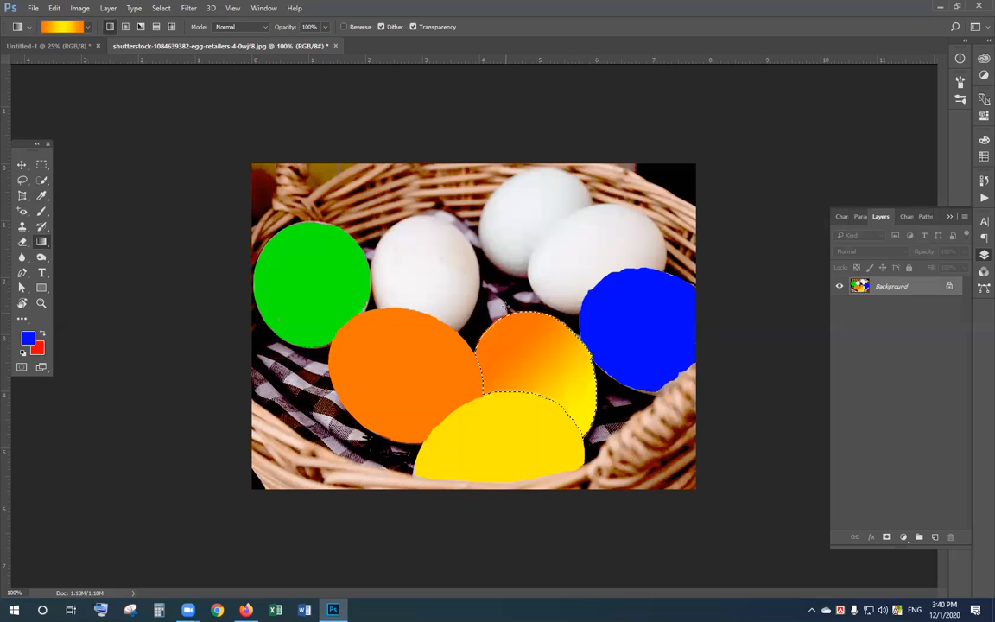
key(ctrl+d)
key(ctrl+shift+d)
Step: Fill the selected egg with the blue-red-yellow gradient, running downward from red to orange across the egg, and deselect it
click(89, 26)
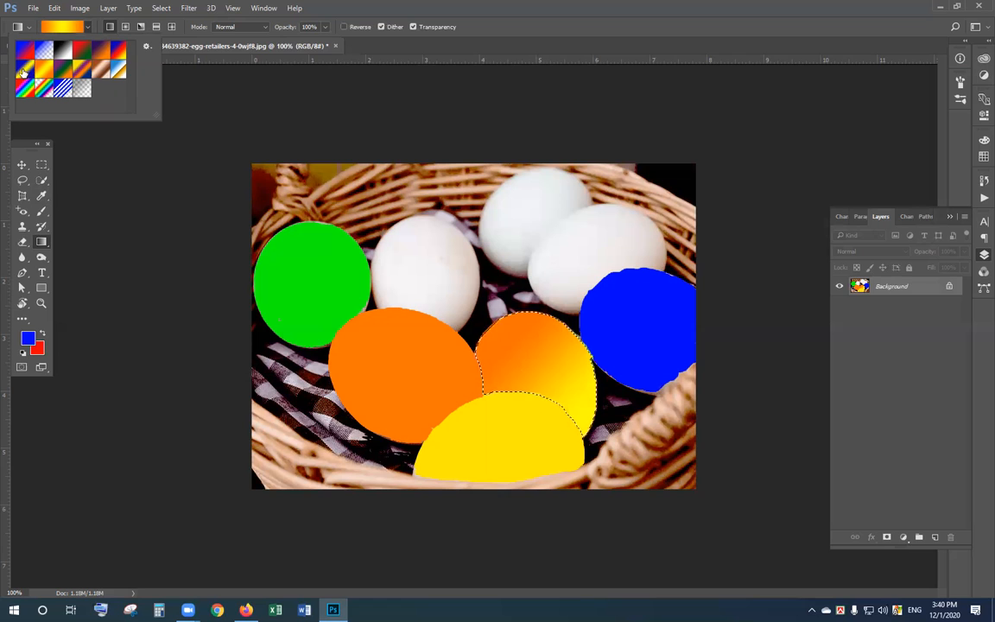
click(108, 51)
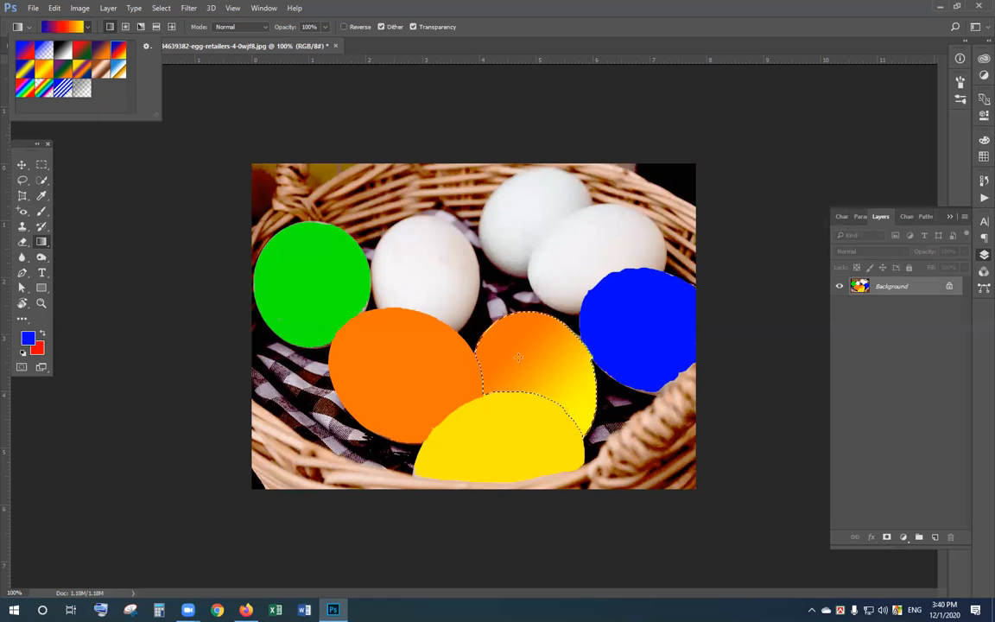
drag(518, 355, 615, 436)
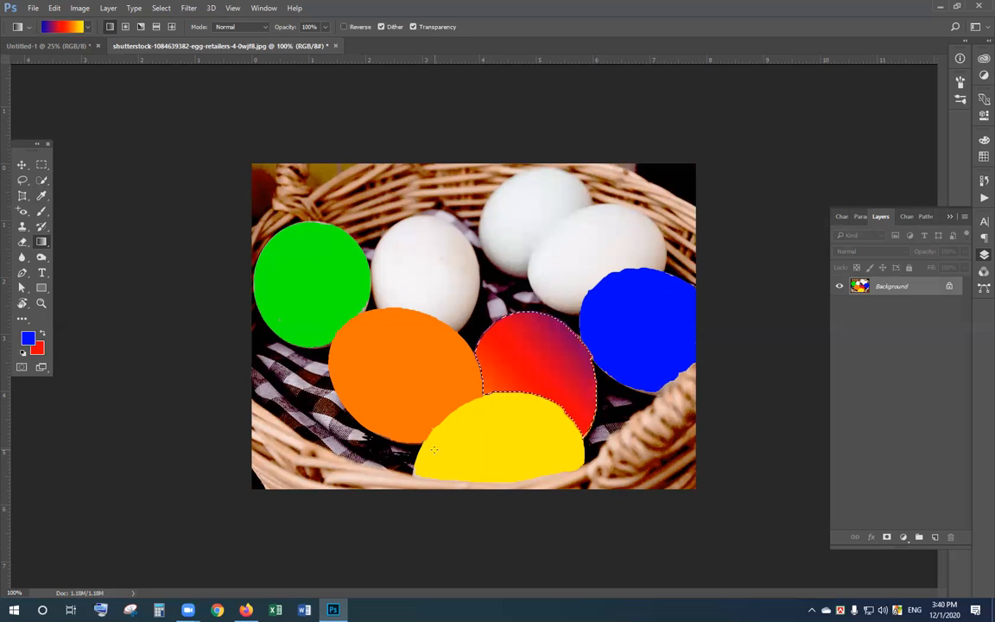
drag(498, 180, 529, 478)
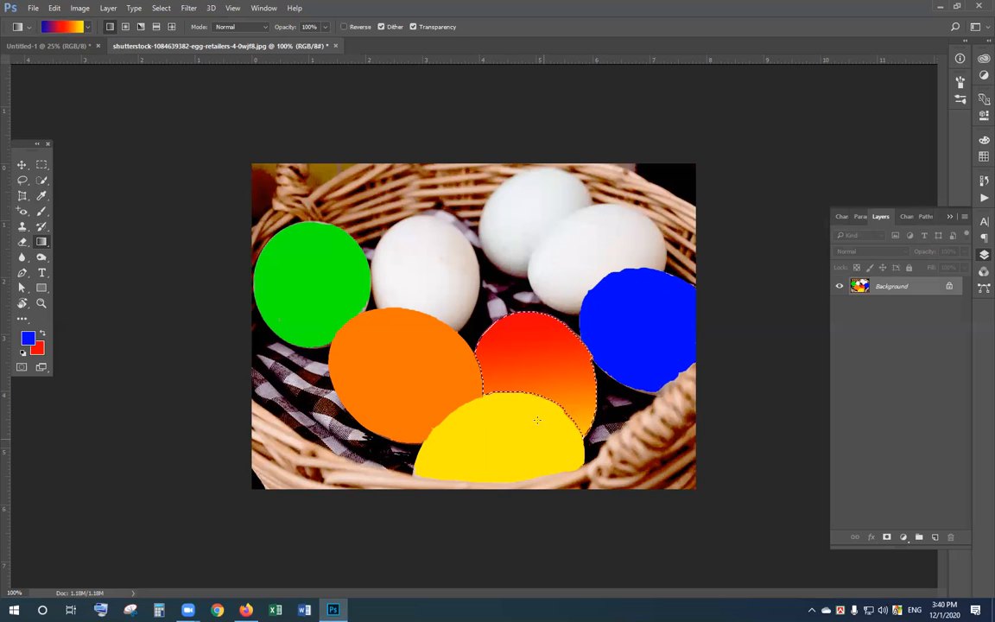
key(ctrl+d)
Step: Quick-select the white egg directly behind the blue one, subtracting the rearmost egg and the basket from the selection
key(w)
mouse_move(489, 228)
mouse_down()
mouse_move(596, 218)
mouse_move(622, 226)
mouse_up()
key(ctrl+d)
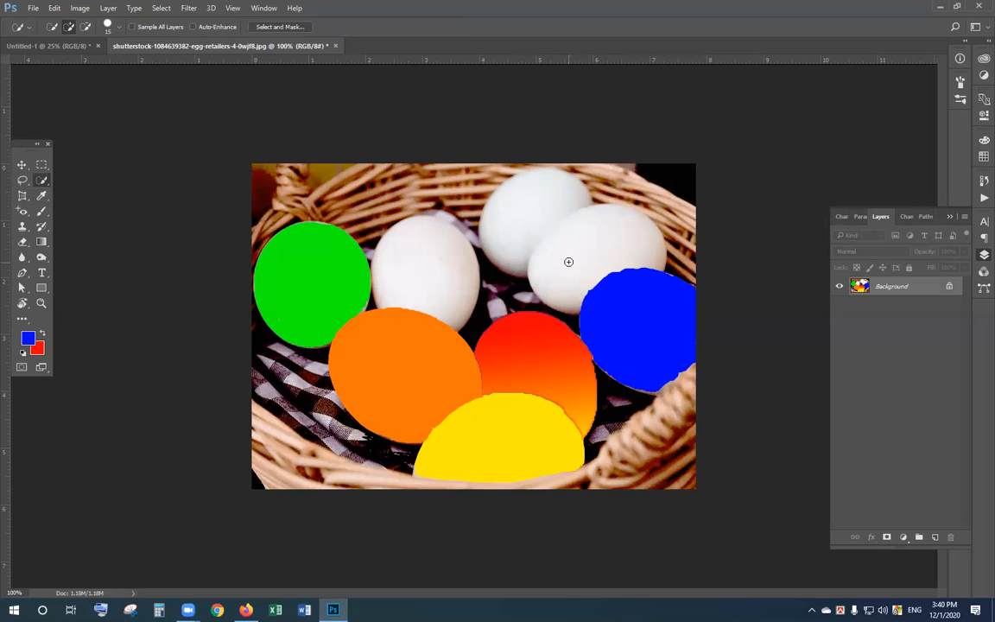
drag(559, 283, 500, 236)
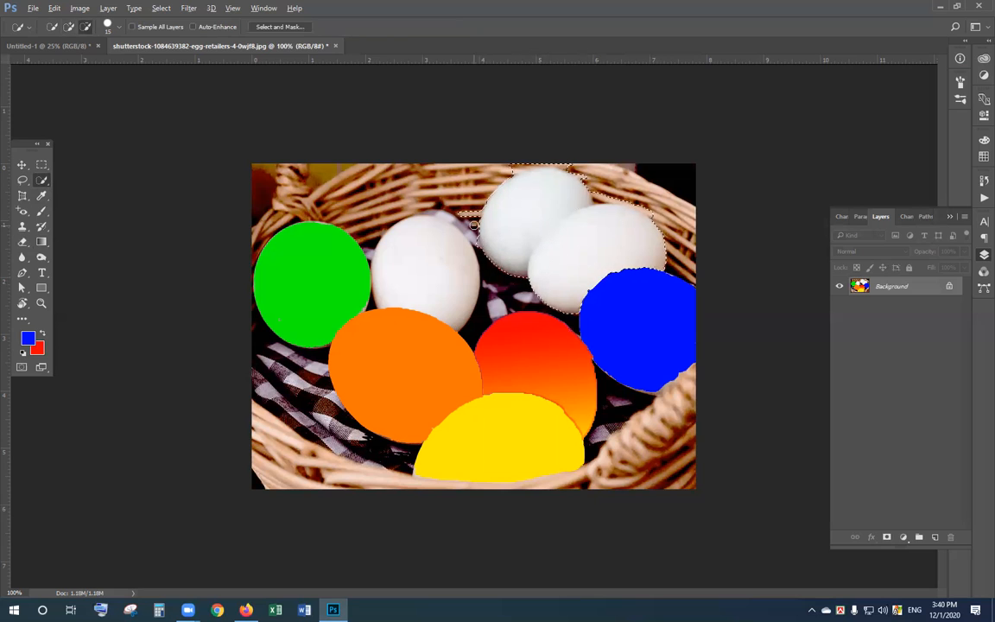
drag(534, 200, 566, 183)
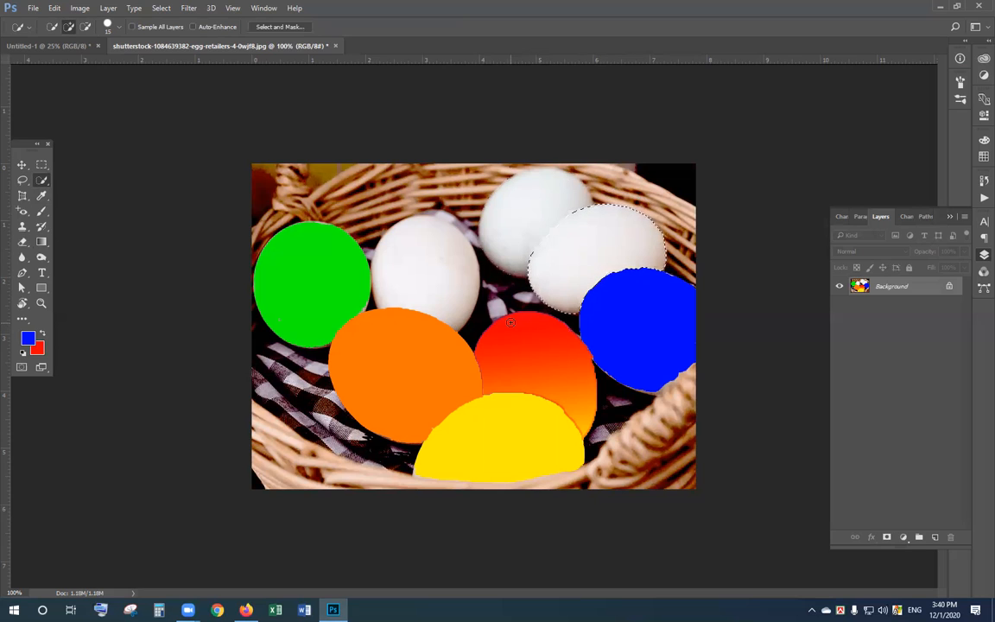
key(alt)
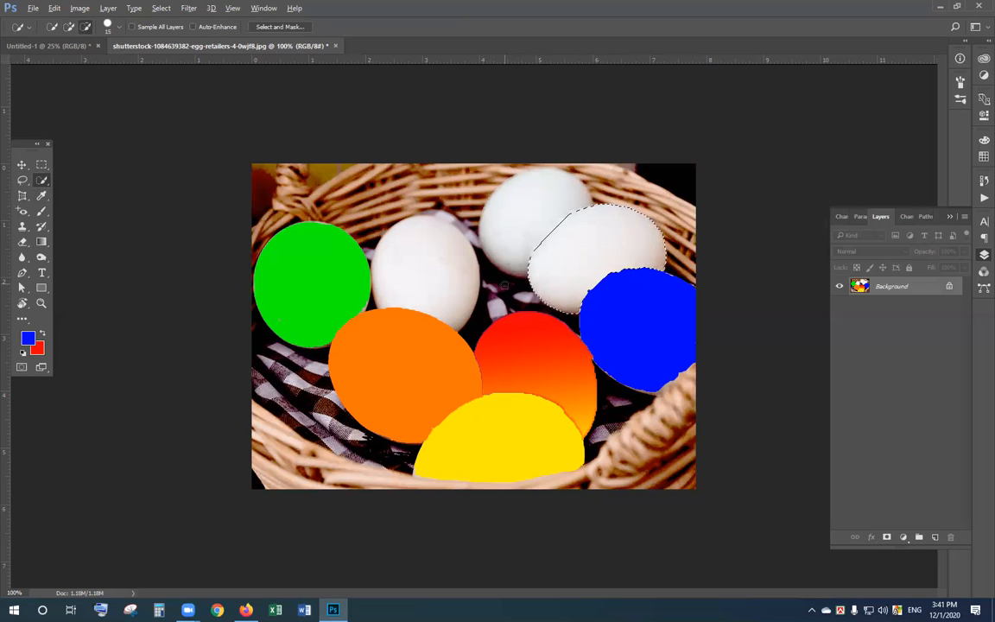
Step: Apply the rainbow gradient to the selected egg, stretching it leftward well beyond the egg for a red-magenta-blue blend
key(g)
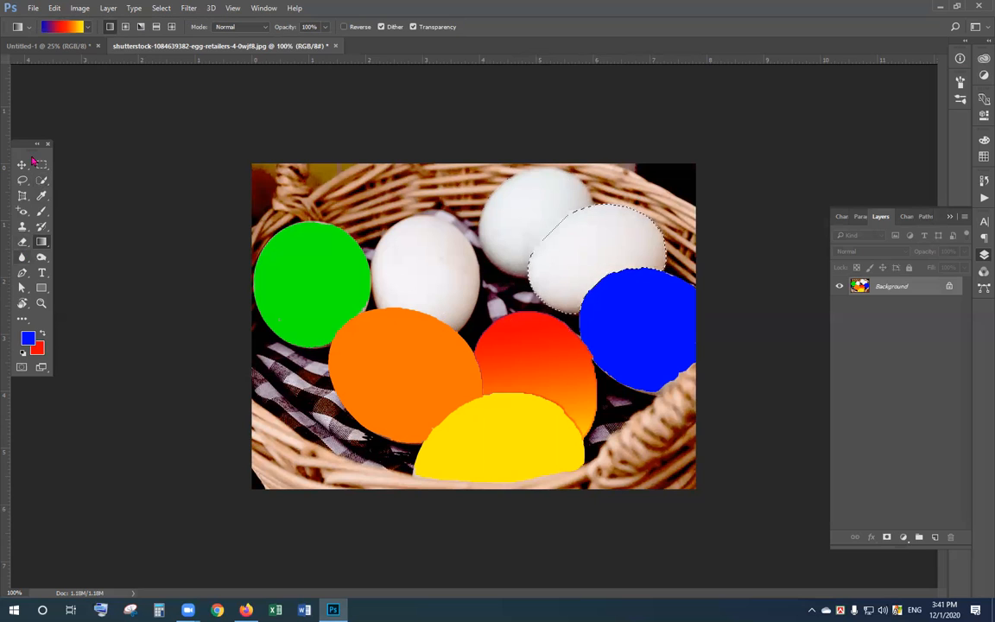
click(87, 28)
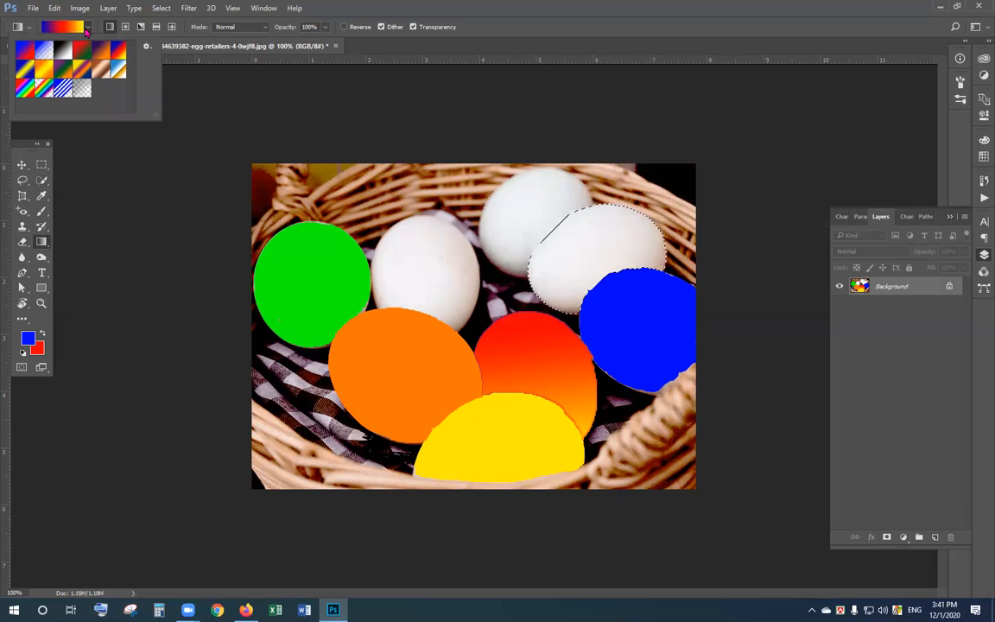
click(25, 90)
drag(583, 231, 484, 193)
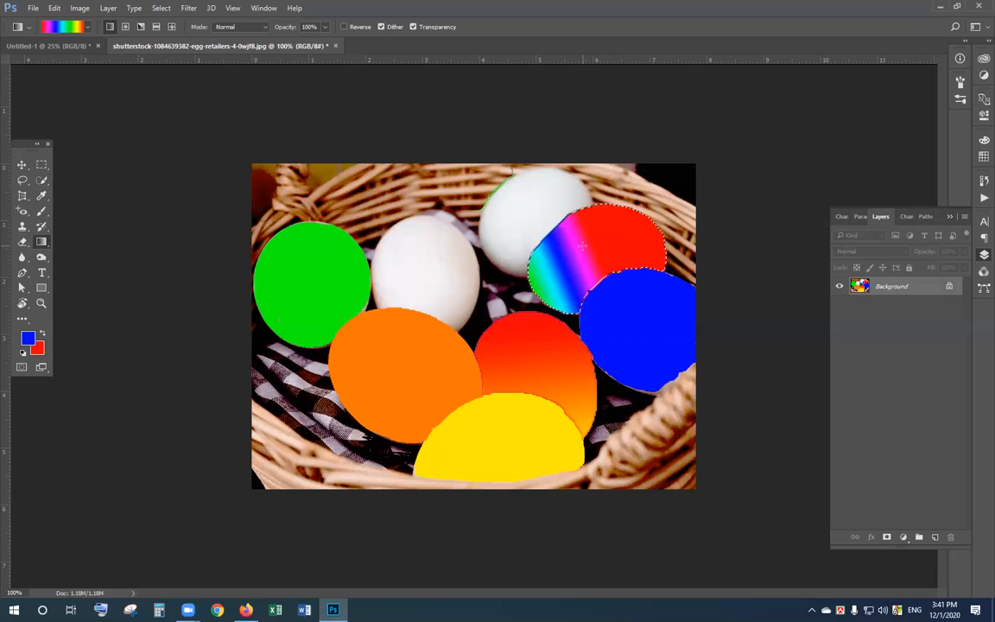
drag(553, 278, 608, 239)
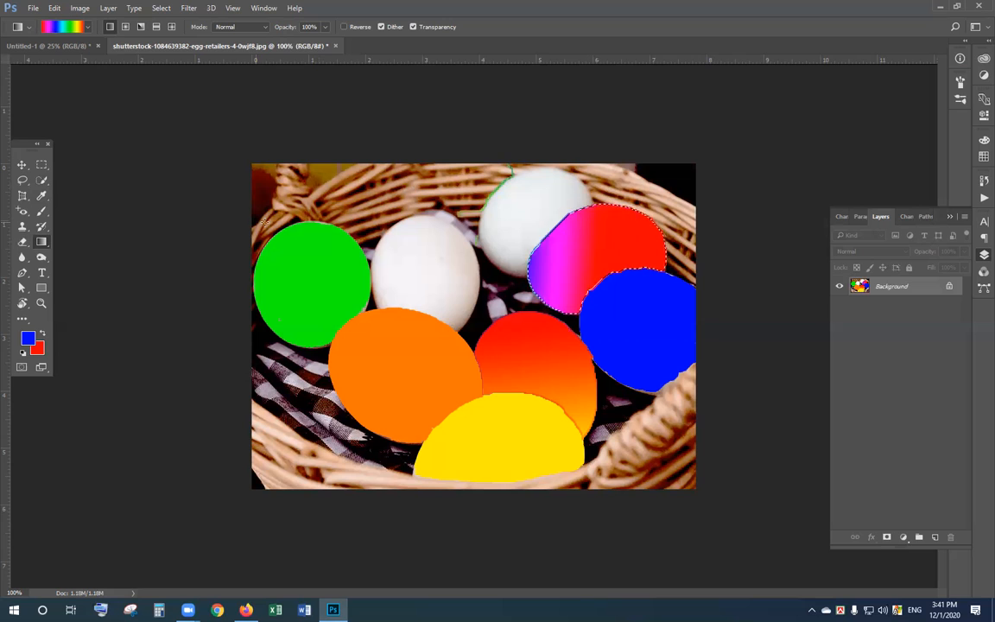
drag(773, 256, 101, 164)
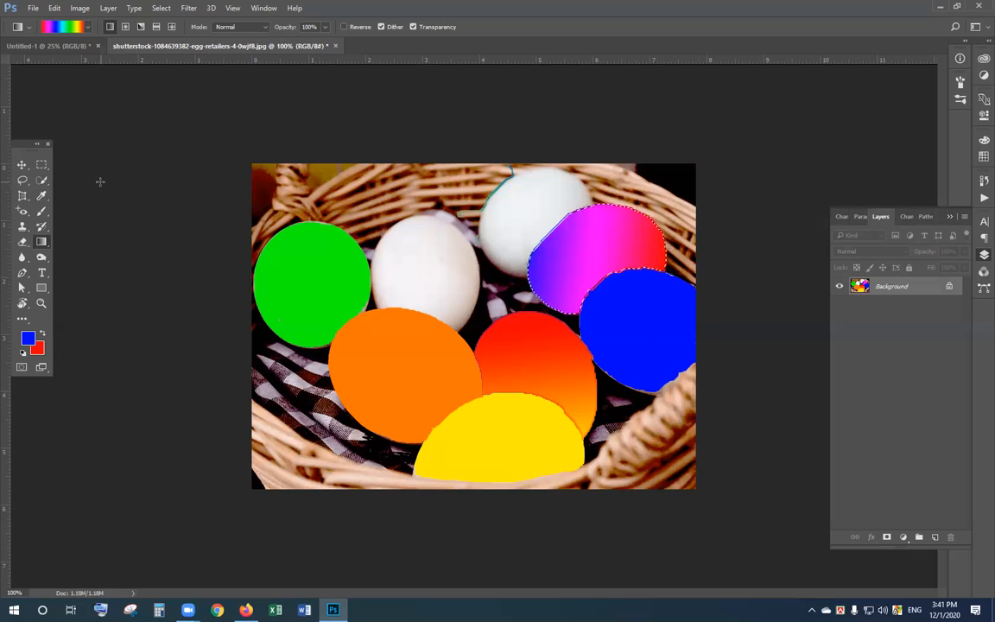
Step: Deselect the egg filled with the blue-magenta-red gradient
key(ctrl+d)
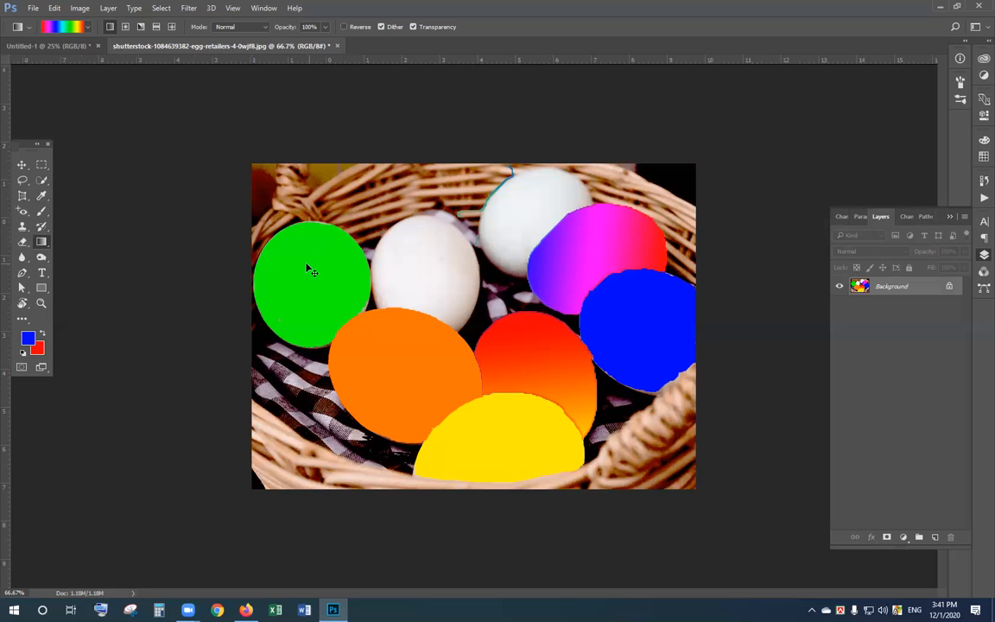
key(ctrl+minus)
key(ctrl+minus)
key(ctrl+plus)
key(ctrl+plus)
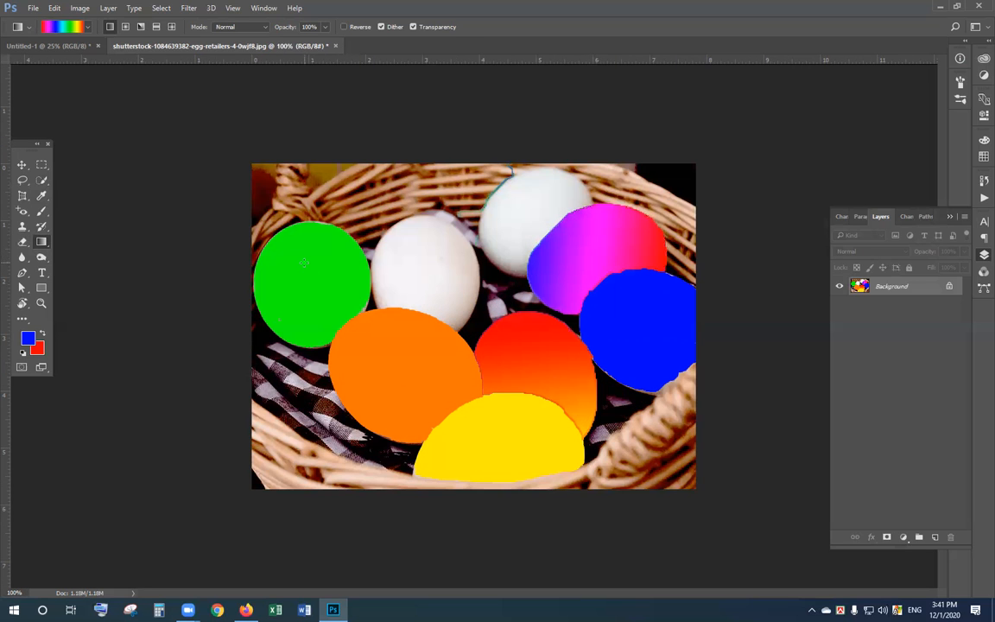
Step: Try to apply the 3D Material Drop tool to the white egg beside the green one, and dismiss the resulting message
right_click(43, 248)
click(80, 264)
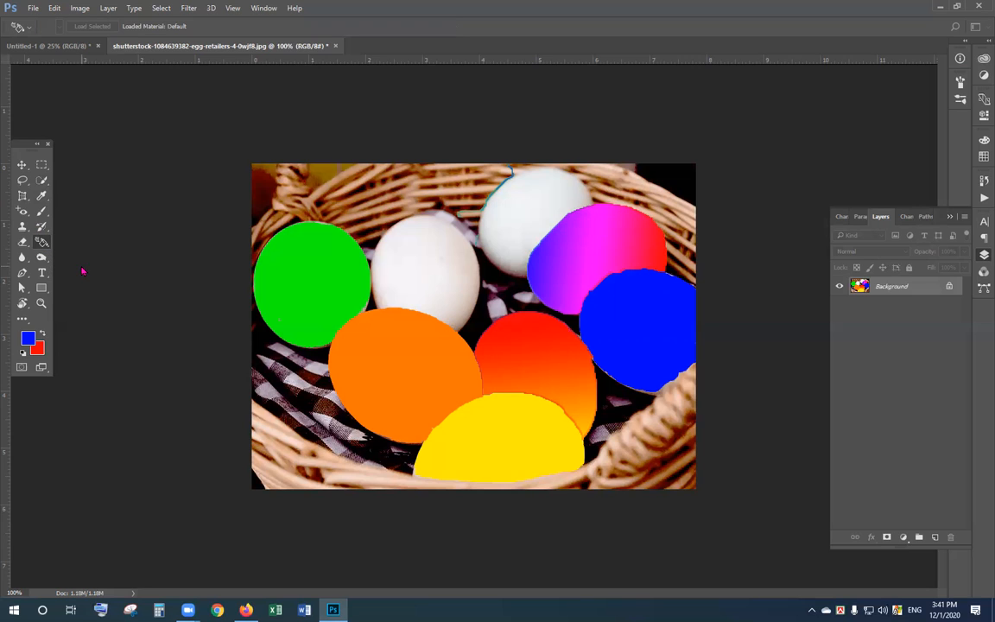
click(442, 271)
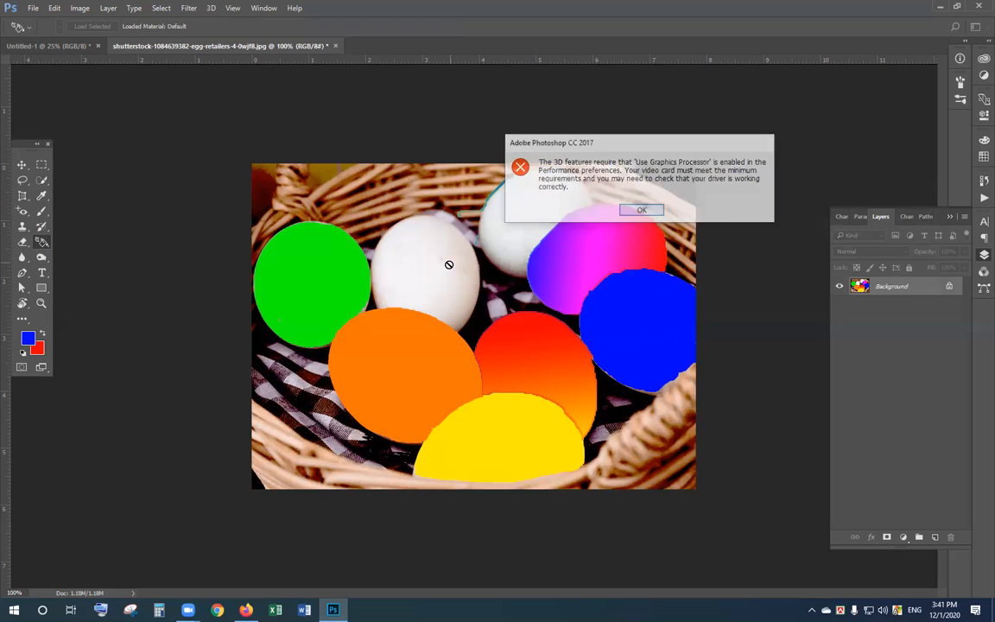
key(Return)
click(42, 164)
click(18, 164)
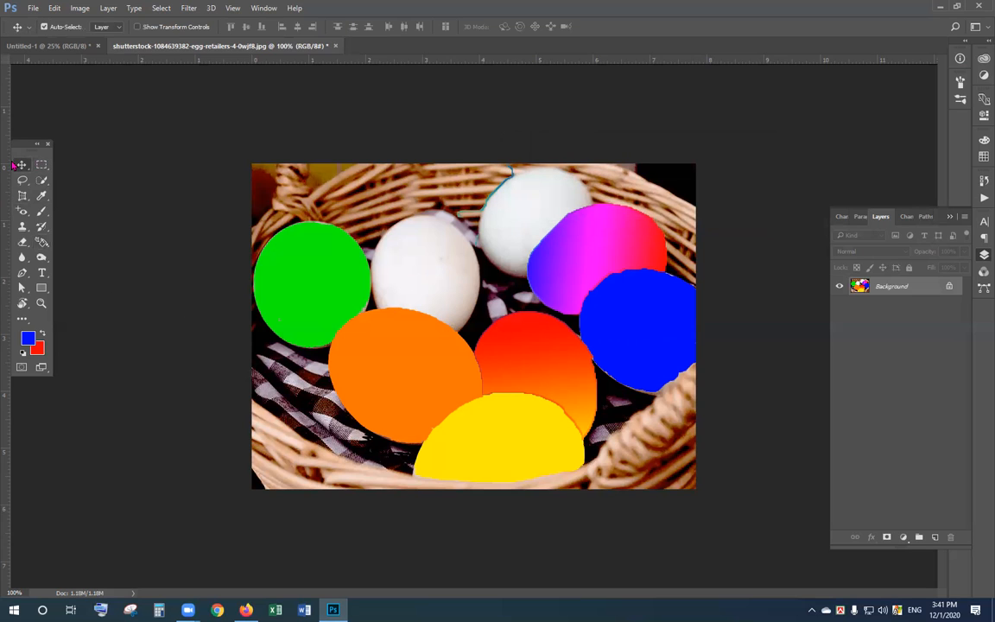
Step: Replace the 3D Material Drop tool with the Paint Bucket and quick-select the white egg beside the green one
click(42, 242)
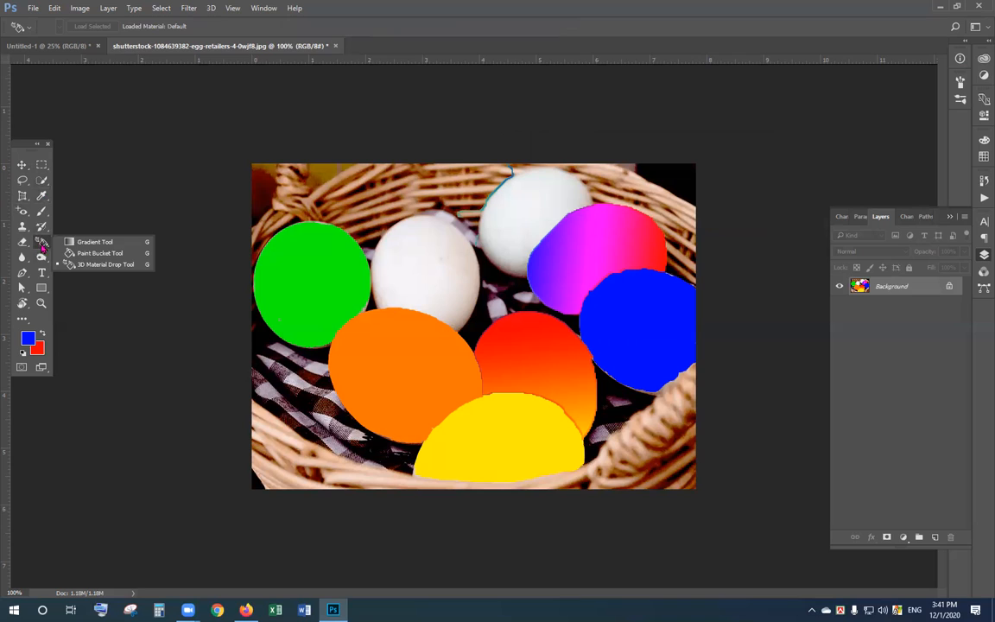
click(87, 253)
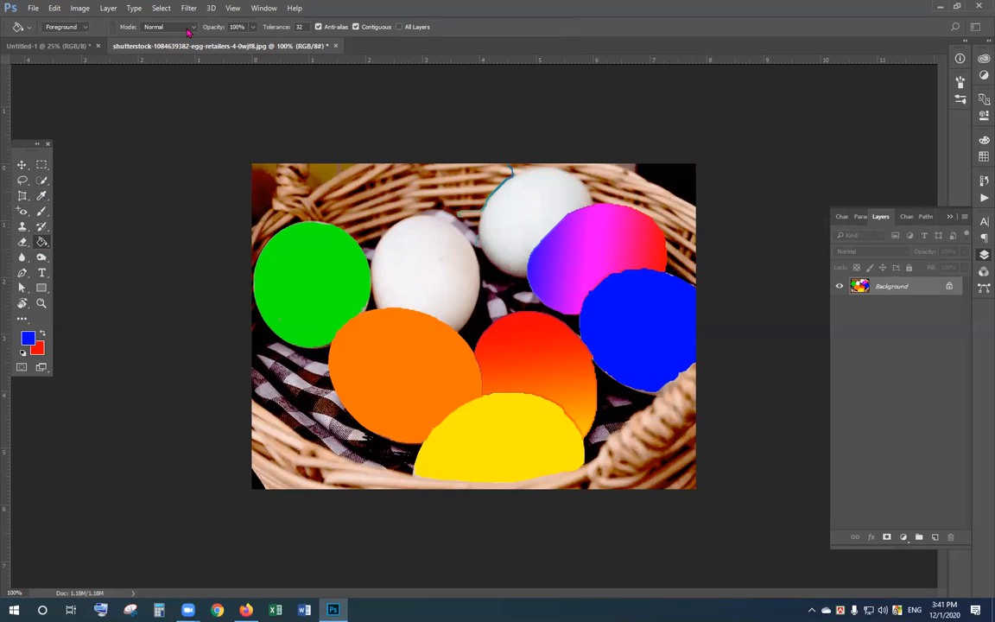
click(21, 164)
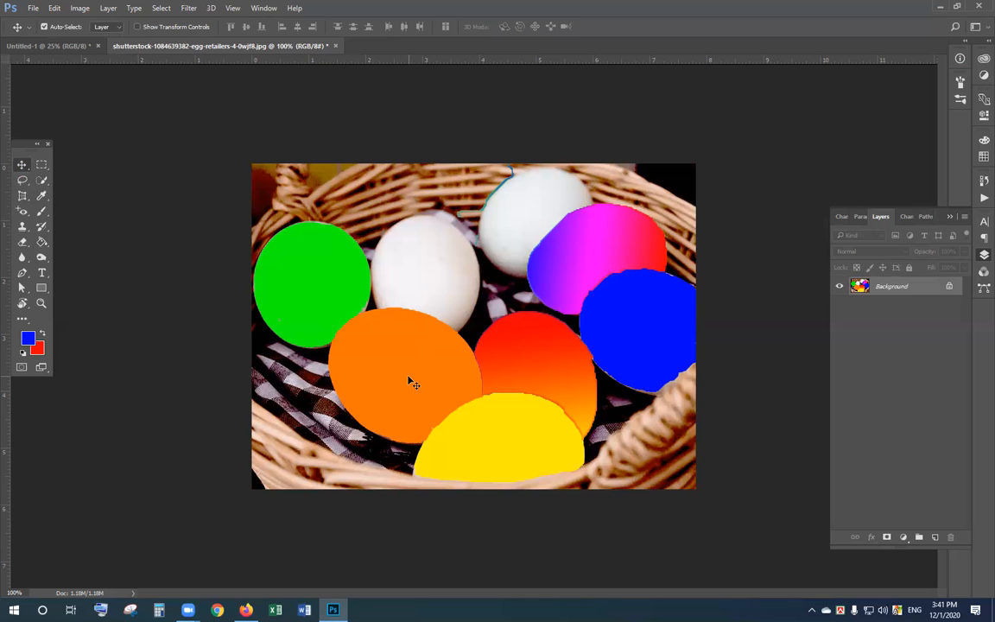
key(w)
click(406, 275)
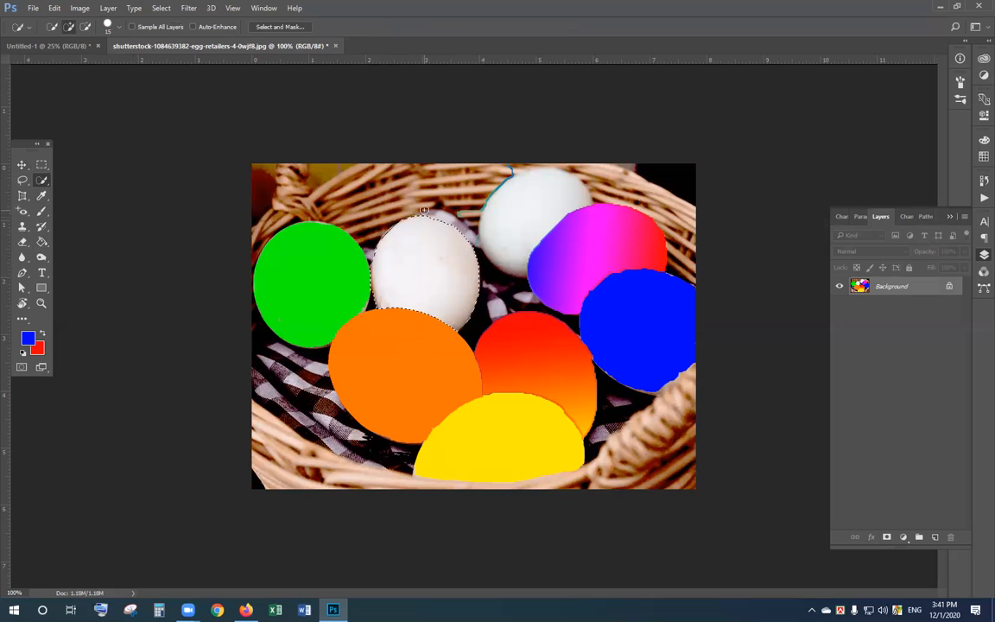
Step: Set the Paint Bucket's blending mode to Multiply, keeping the white egg selected
key(g)
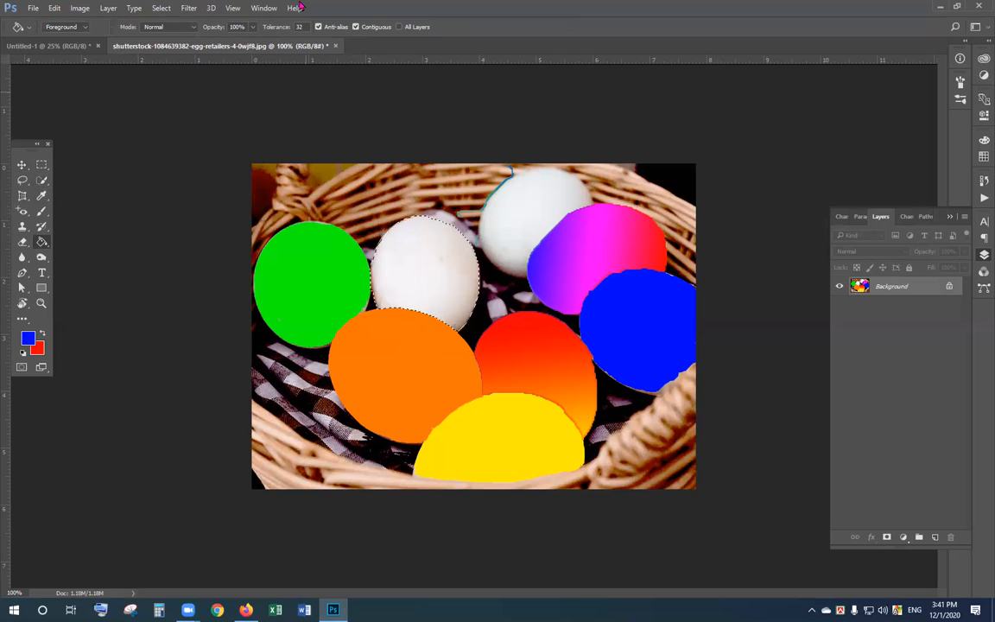
click(177, 27)
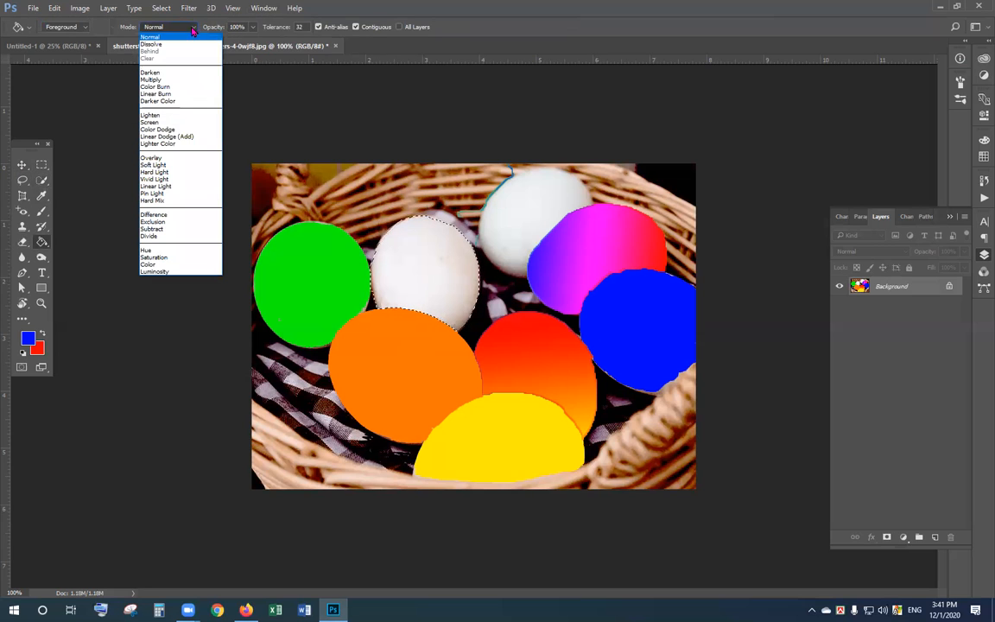
click(185, 83)
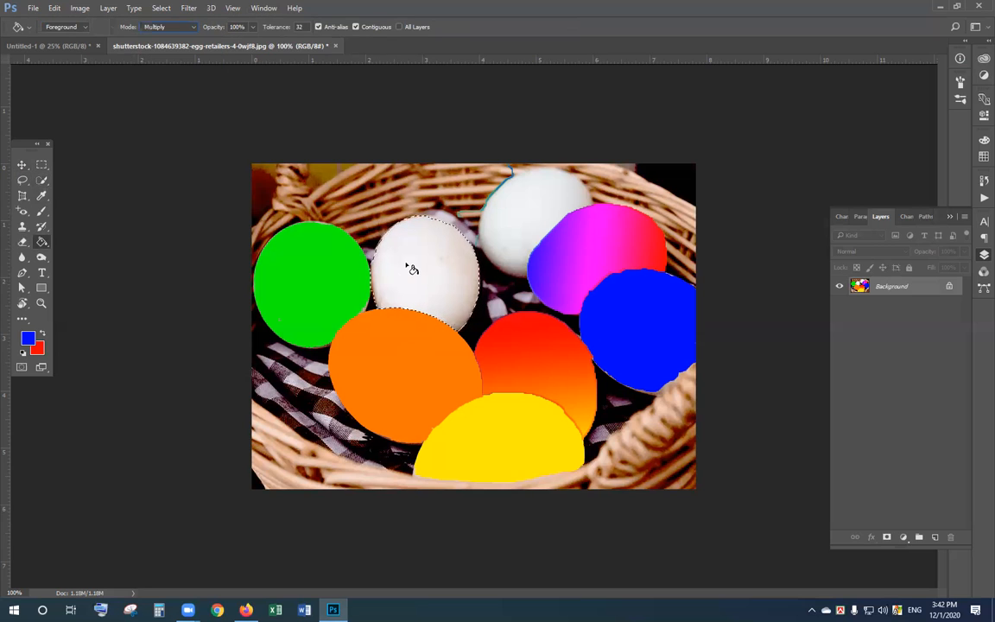
Step: Try filling the selected egg's light and shaded areas with the blue foreground colour, and undo all of these fills
click(424, 275)
click(455, 292)
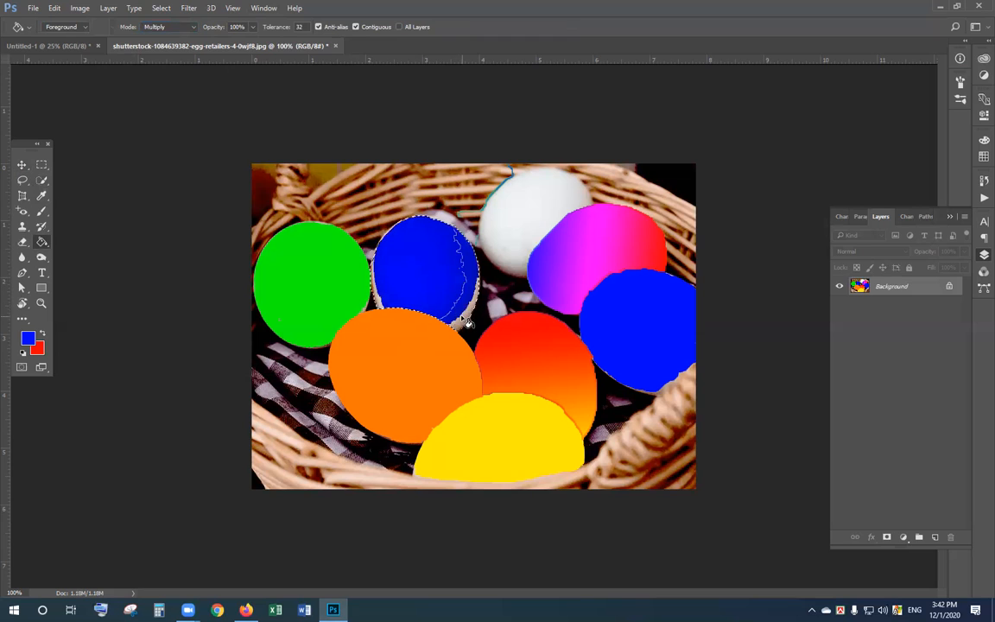
click(382, 294)
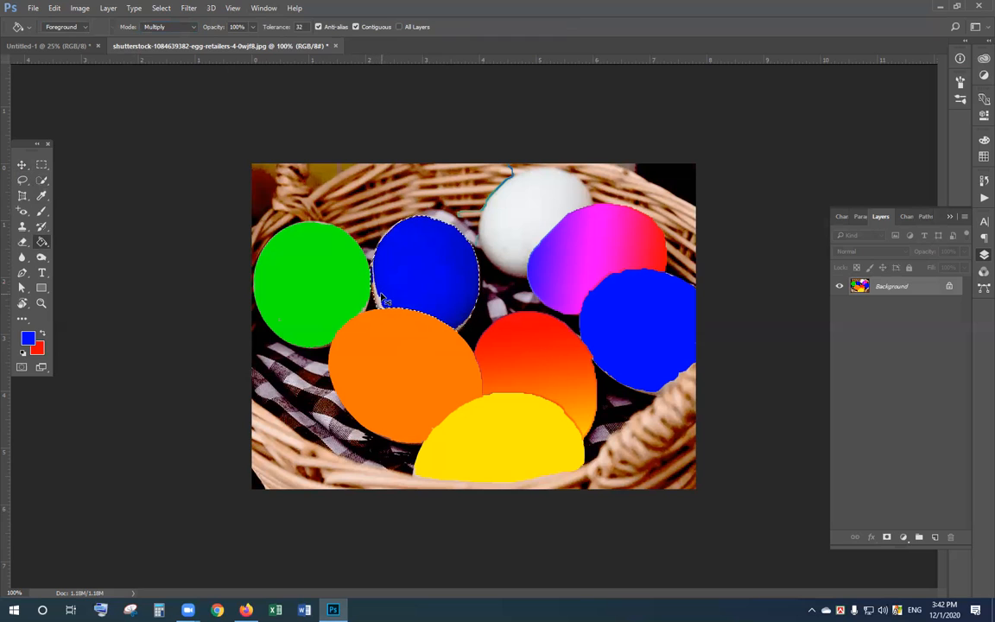
click(466, 283)
key(ctrl+alt+z)
key(ctrl+alt+z)
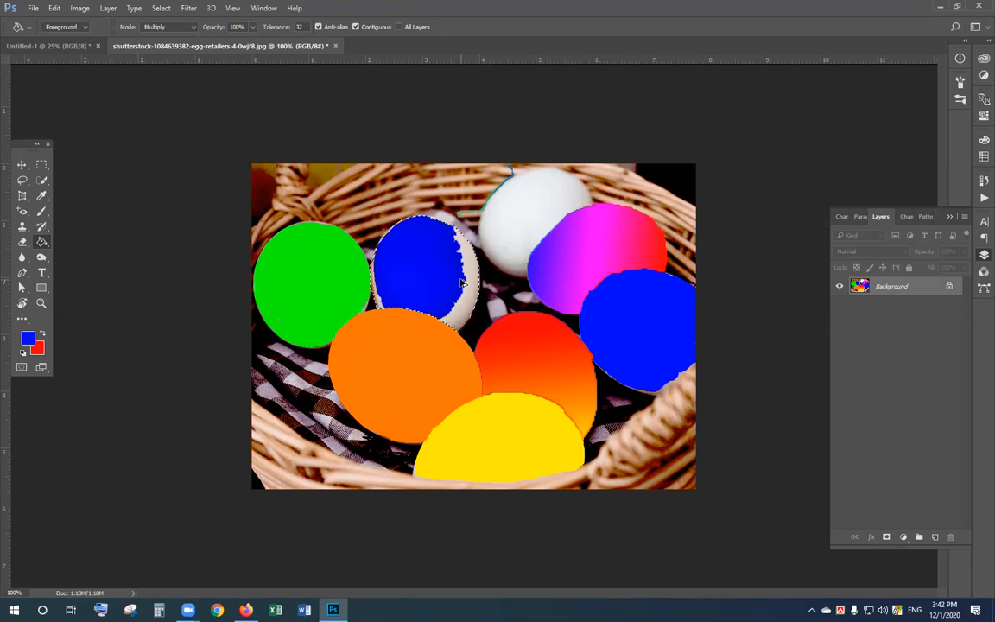
key(ctrl+alt+z)
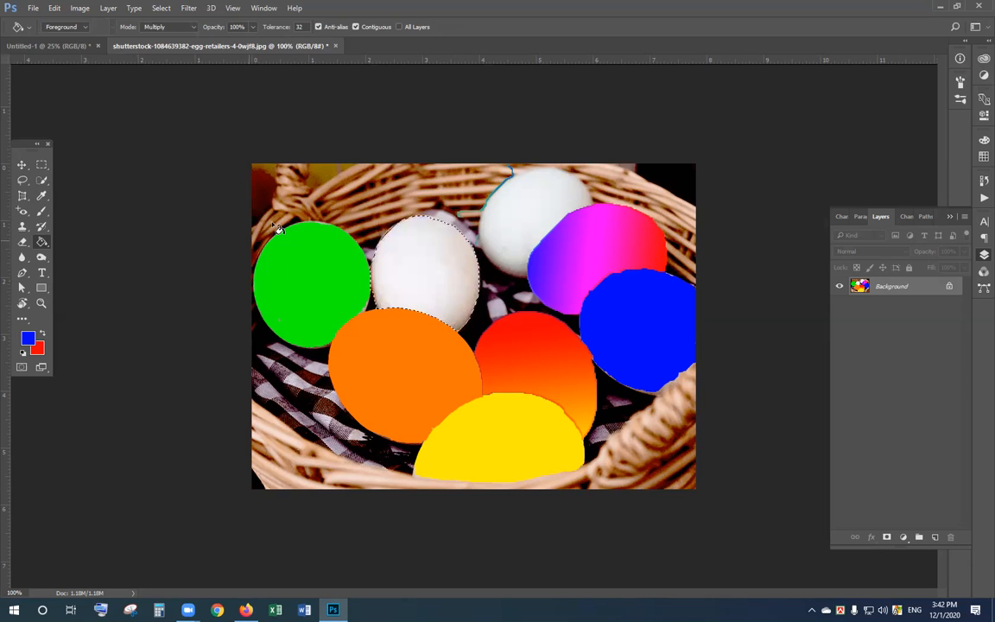
Step: Lower the Paint Bucket's opacity to 64% and copy the selected egg onto a new layer
click(252, 27)
drag(258, 42, 236, 43)
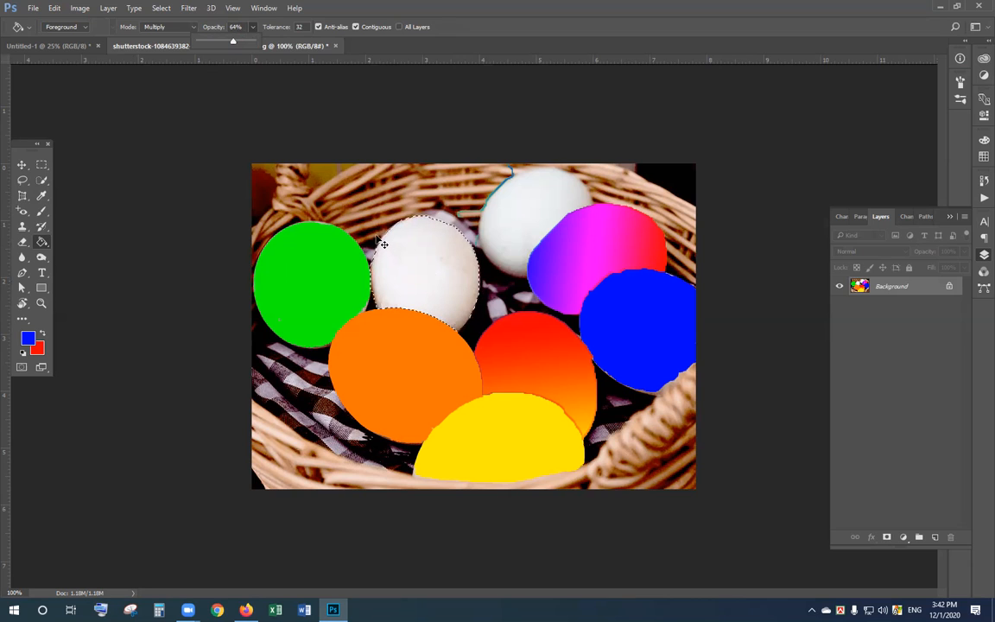
key(ctrl+j)
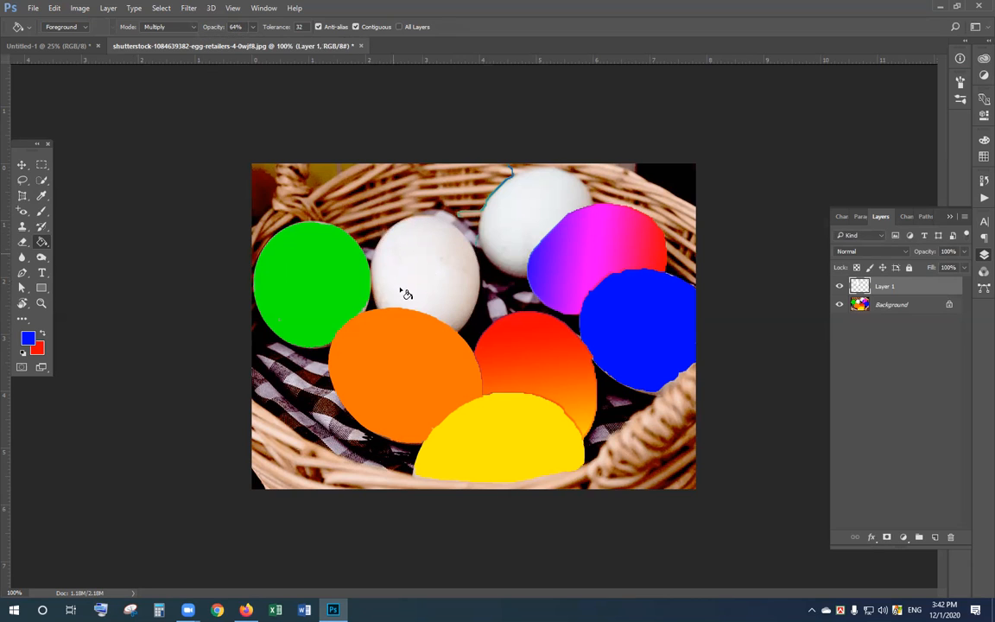
Step: Fill the copied egg's light and shaded areas with blue, undoing the fill that spills across the rest of the picture
click(448, 270)
click(457, 292)
click(460, 304)
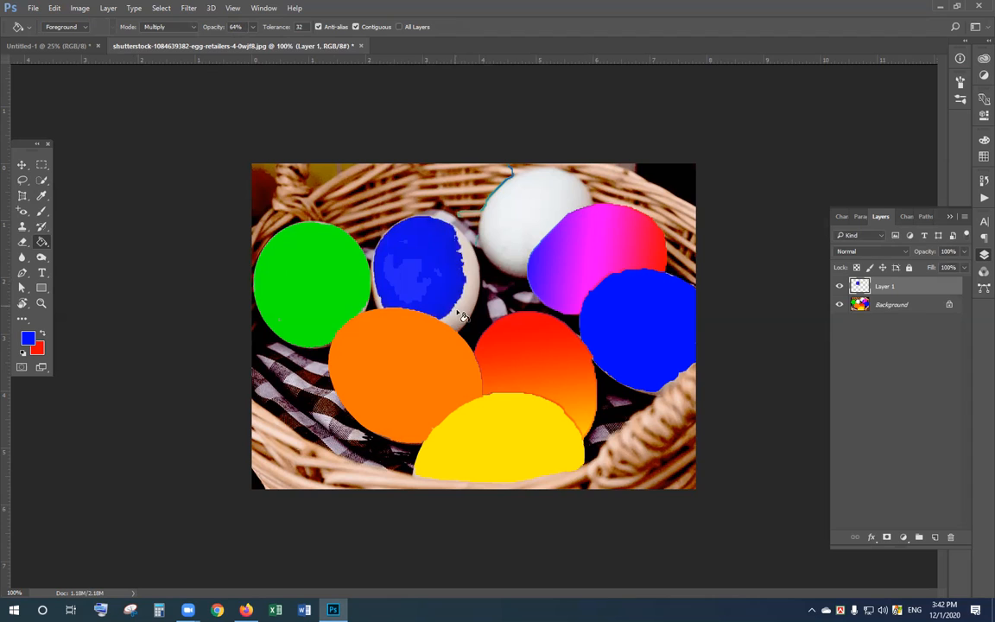
click(466, 317)
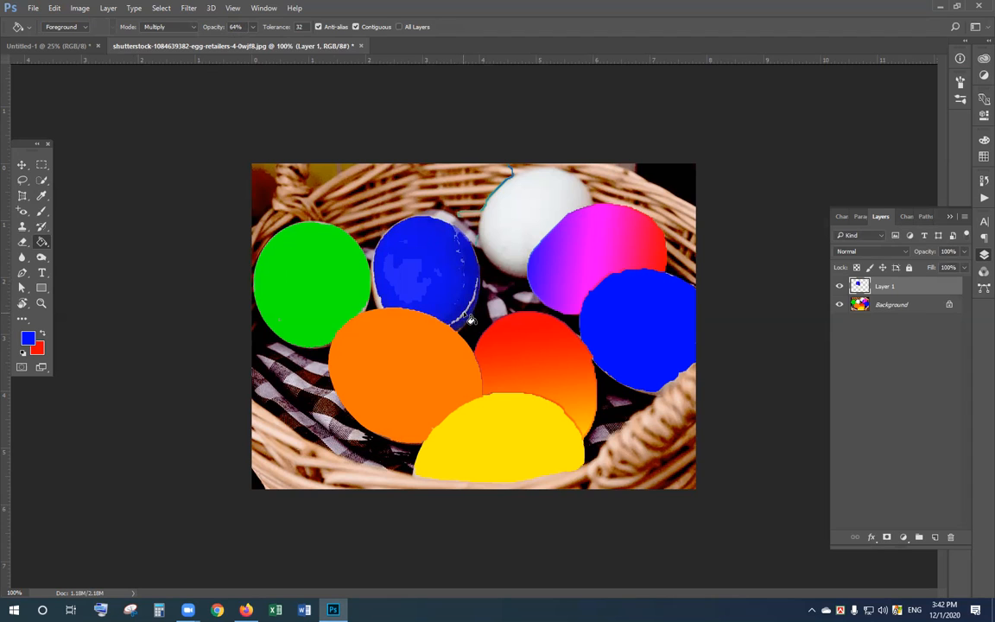
click(473, 285)
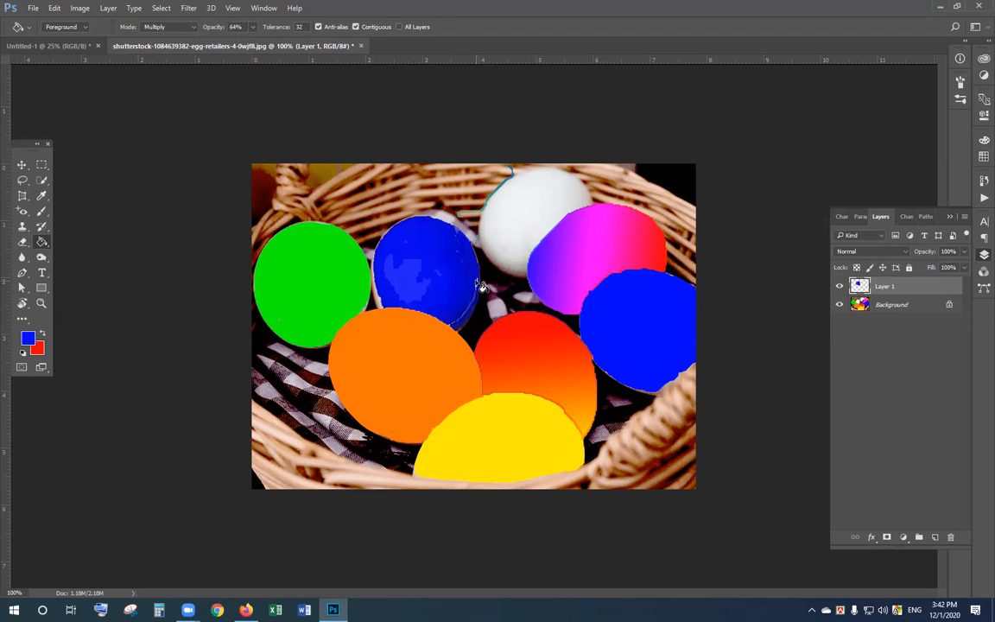
click(374, 286)
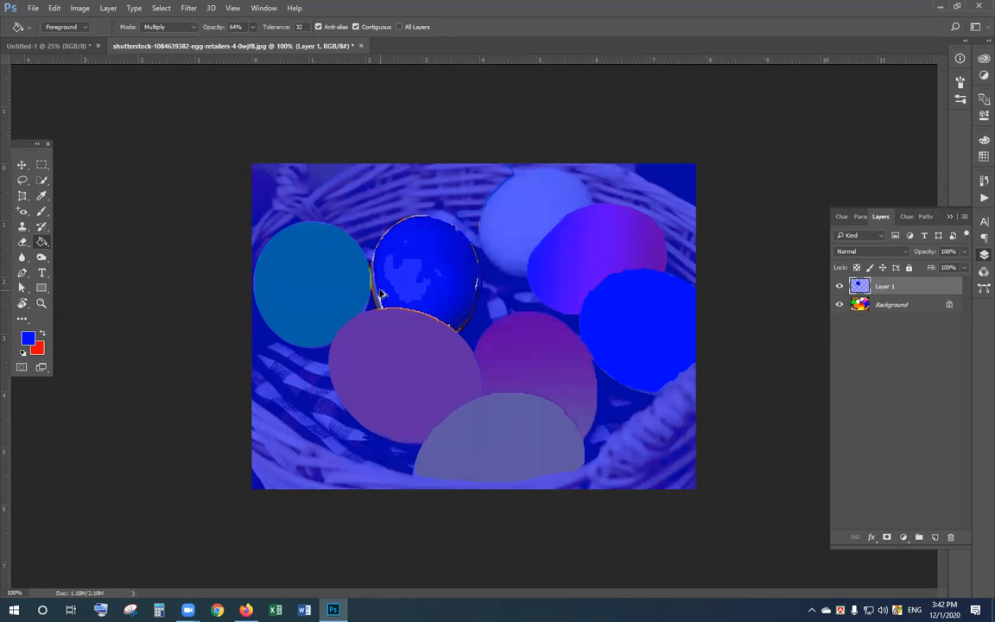
key(ctrl+z)
click(412, 278)
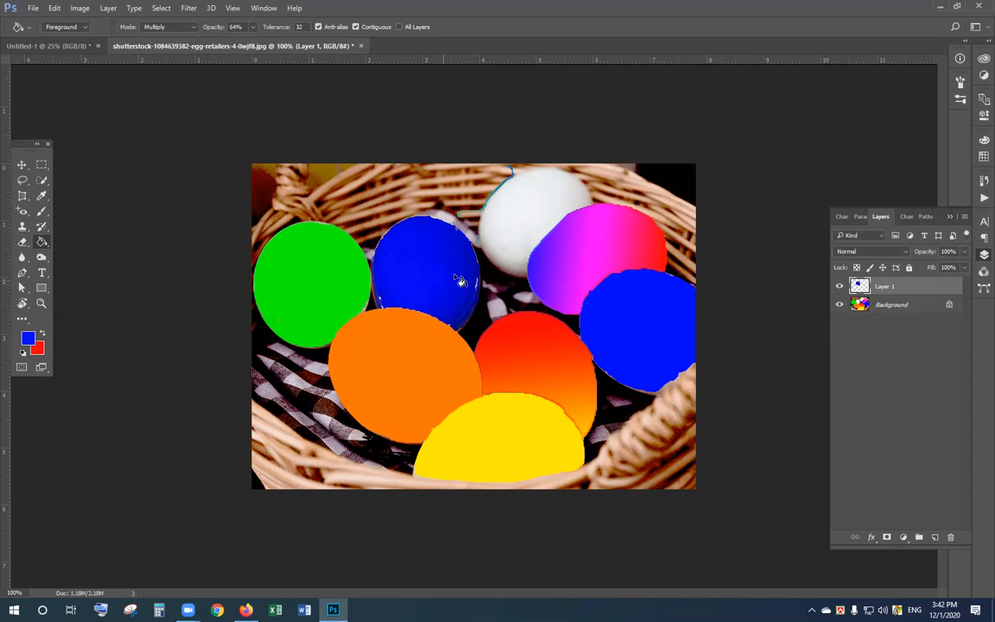
Step: Change the Paint Bucket's blending mode to Screen and on to Linear Dodge (Add)
click(187, 28)
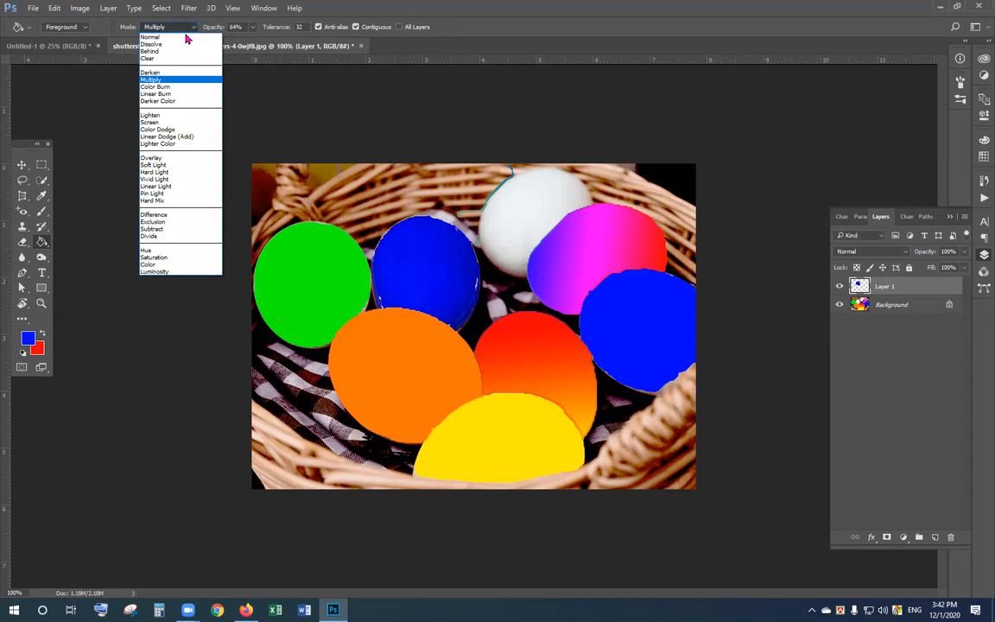
click(168, 126)
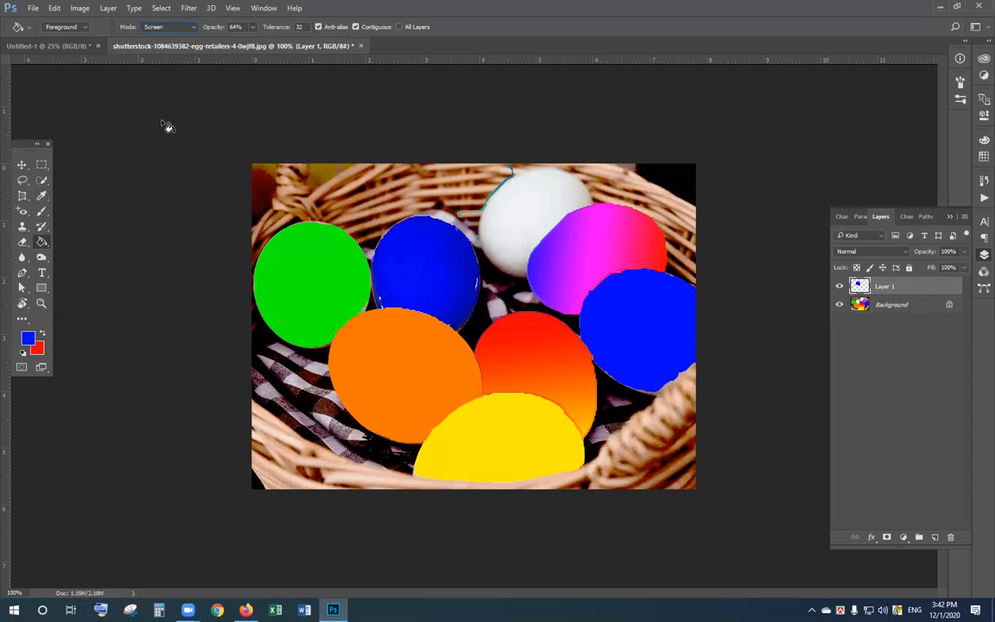
key(Down)
key(Down)
Step: Try the Lighter Color and Soft Light blending modes on the copied egg's layer, settle on Overlay, and activate the Move tool
click(874, 251)
click(881, 358)
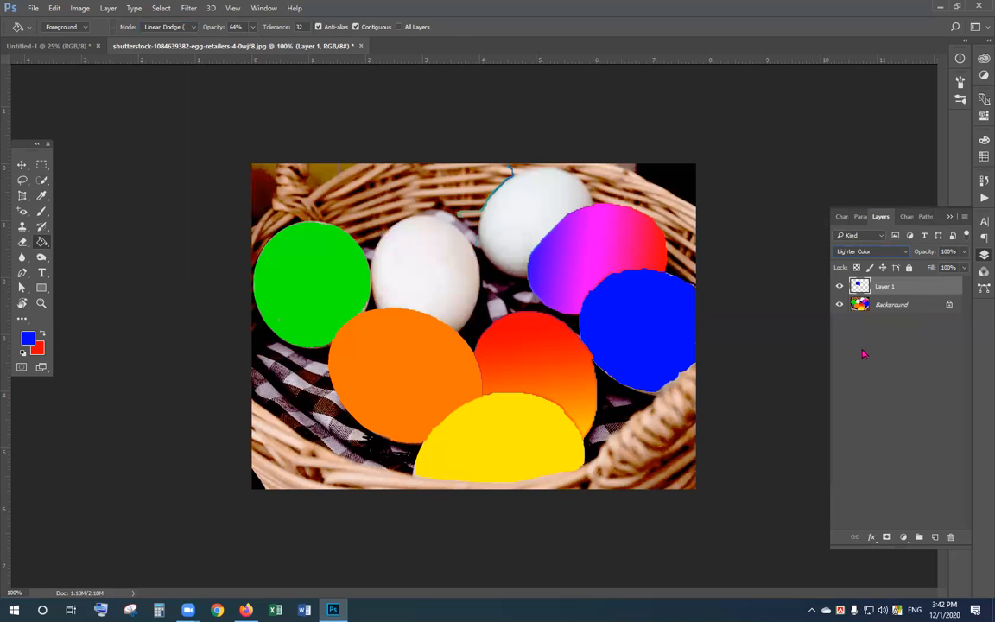
key(Down)
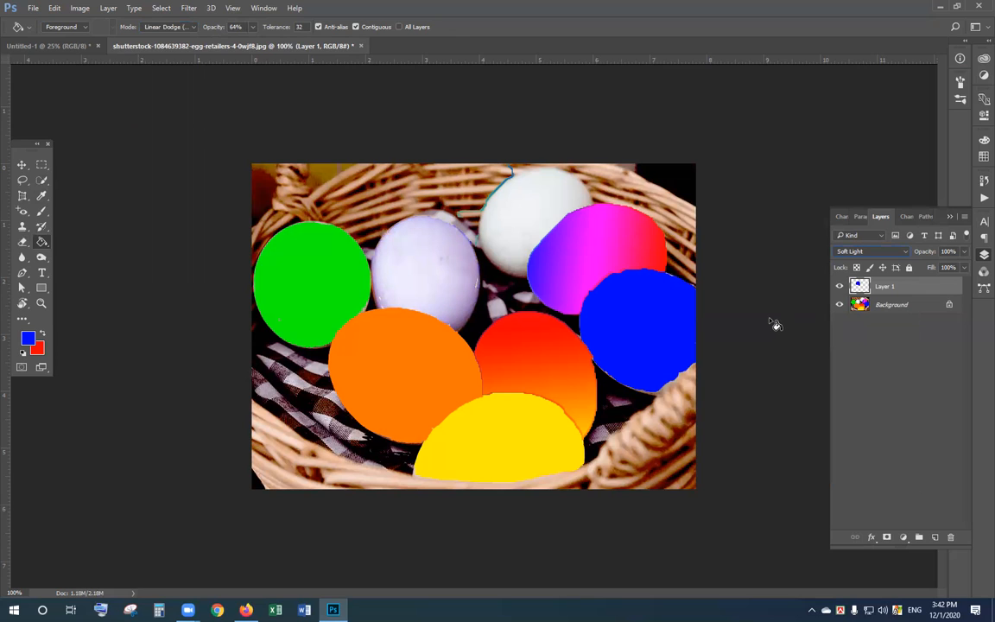
key(Up)
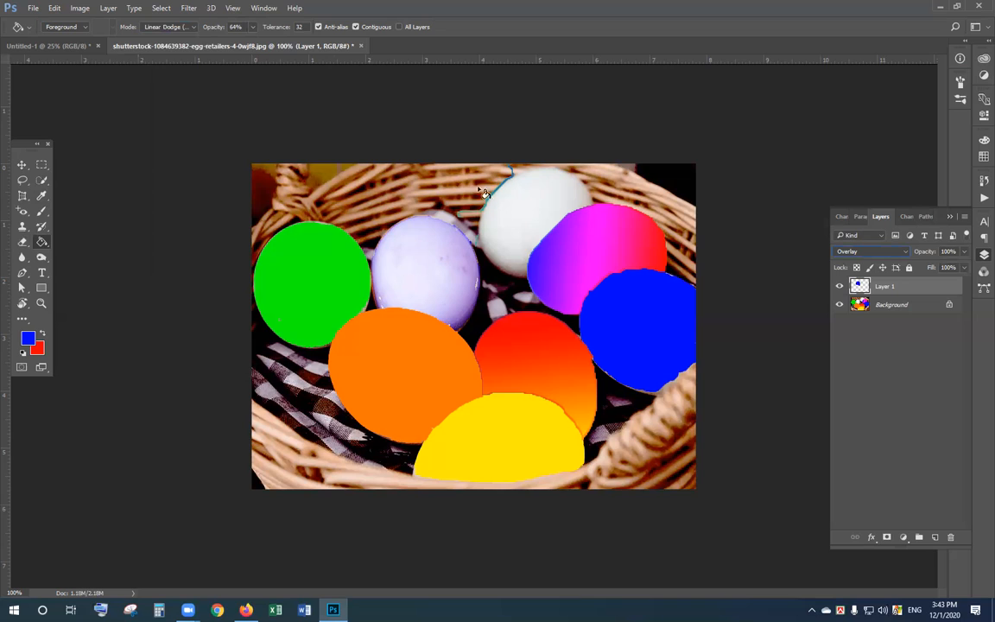
click(22, 164)
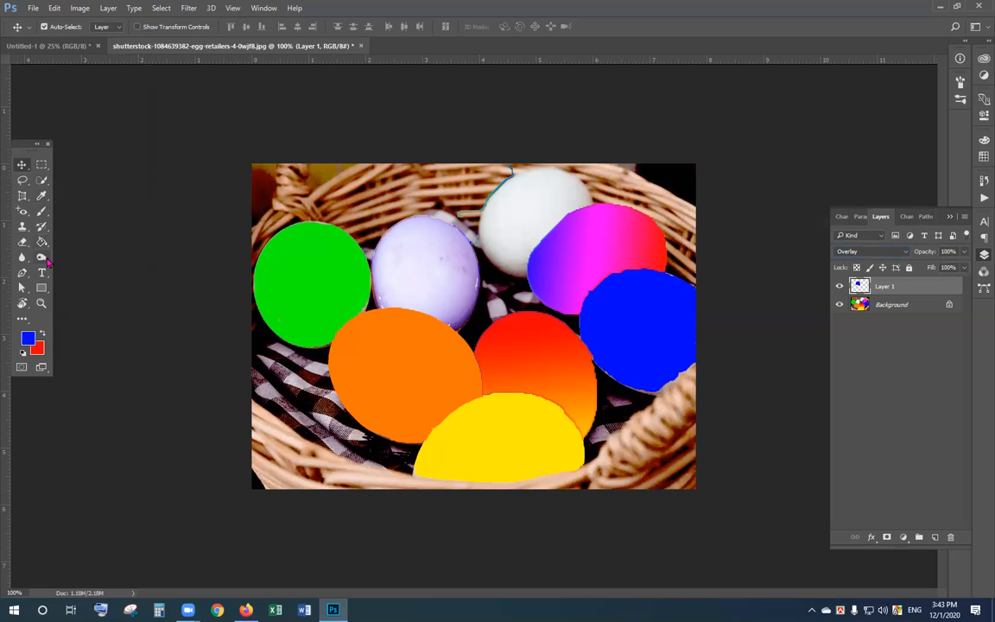